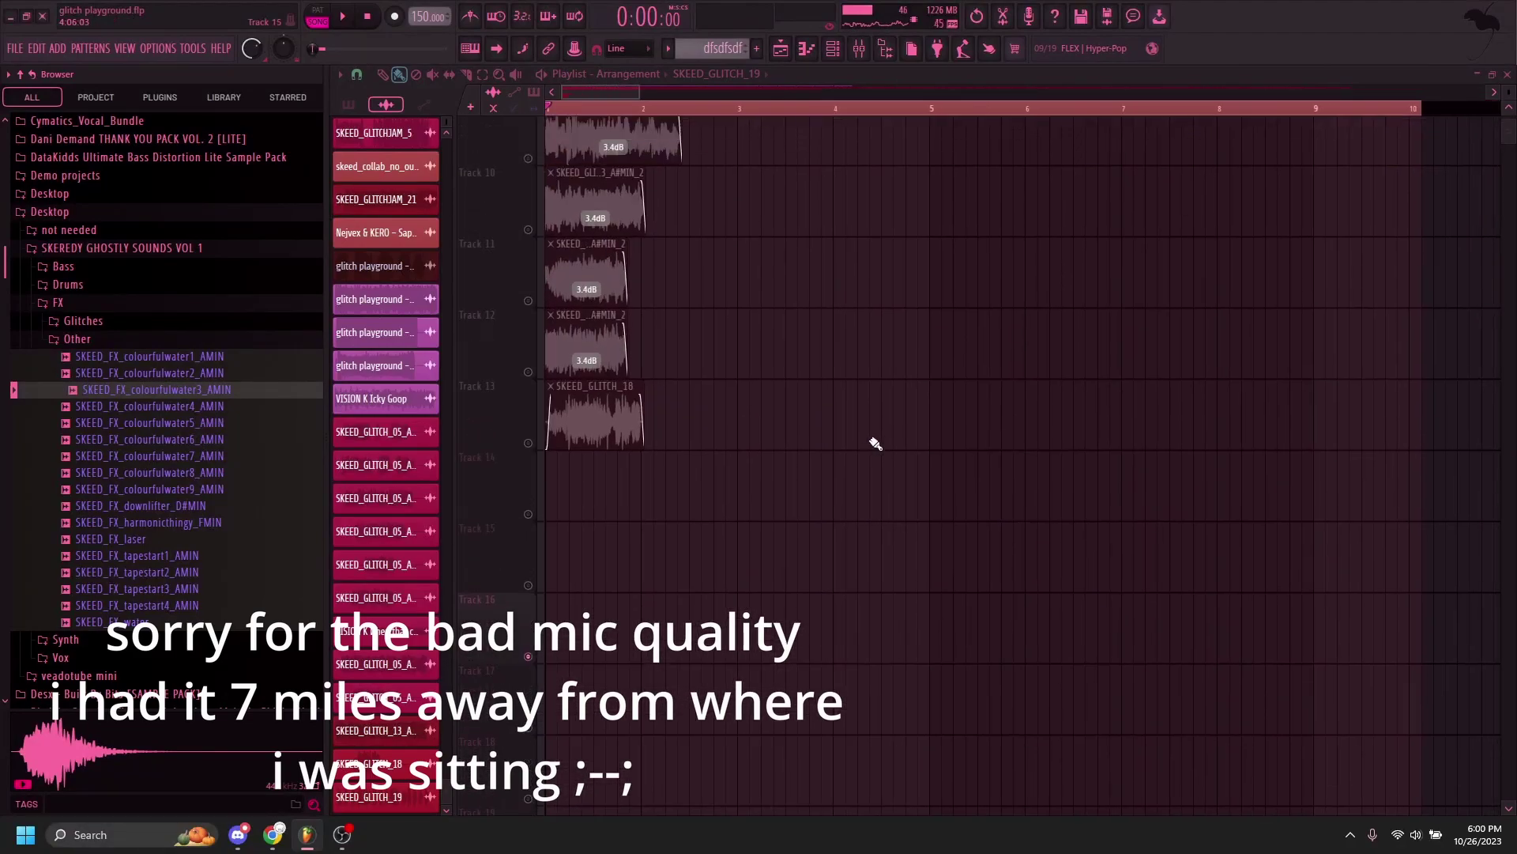
# - Adjust the sample preview volume and audition the FX samples up to SKEED_FX_colourfulwater7_AMIN
pyautogui.scroll(2, 876, 434)
pyautogui.scroll(-3, 1117, 501)
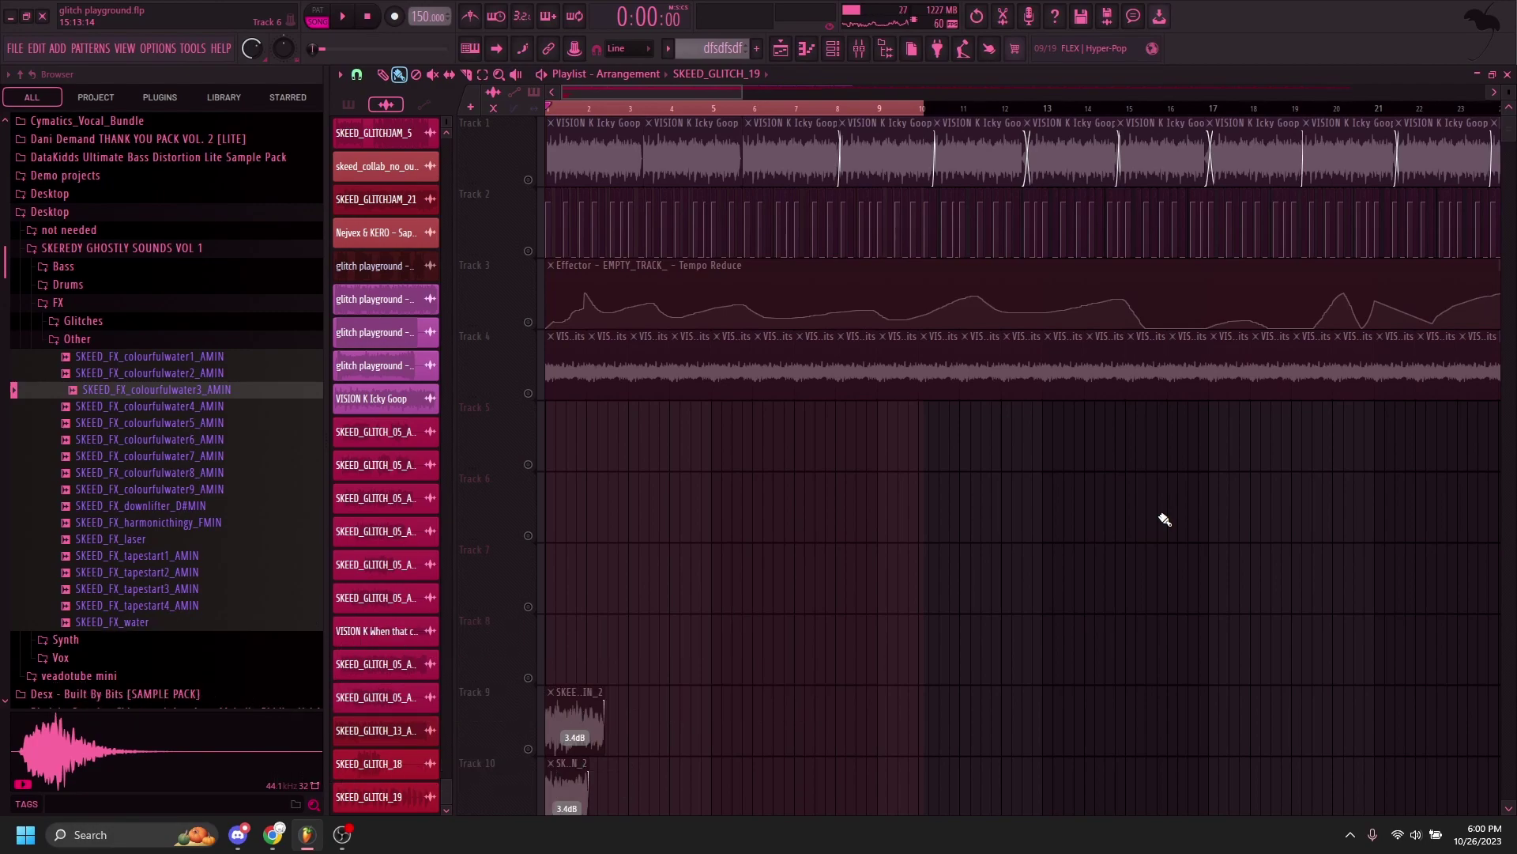
pyautogui.moveTo(68, 790); pyautogui.dragTo(74, 789)
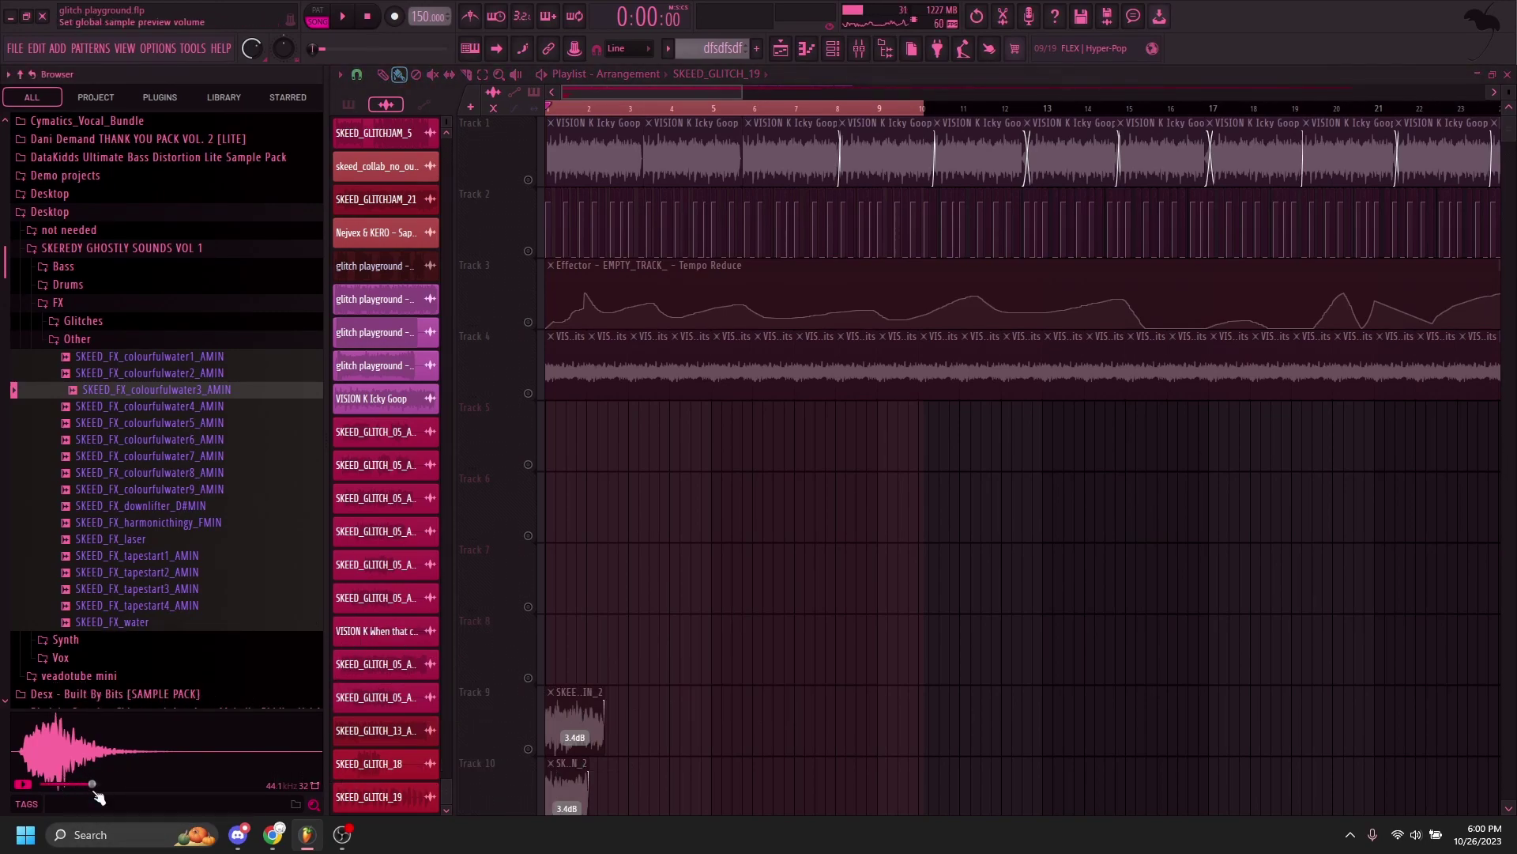
pyautogui.click(177, 373)
pyautogui.press('Down')
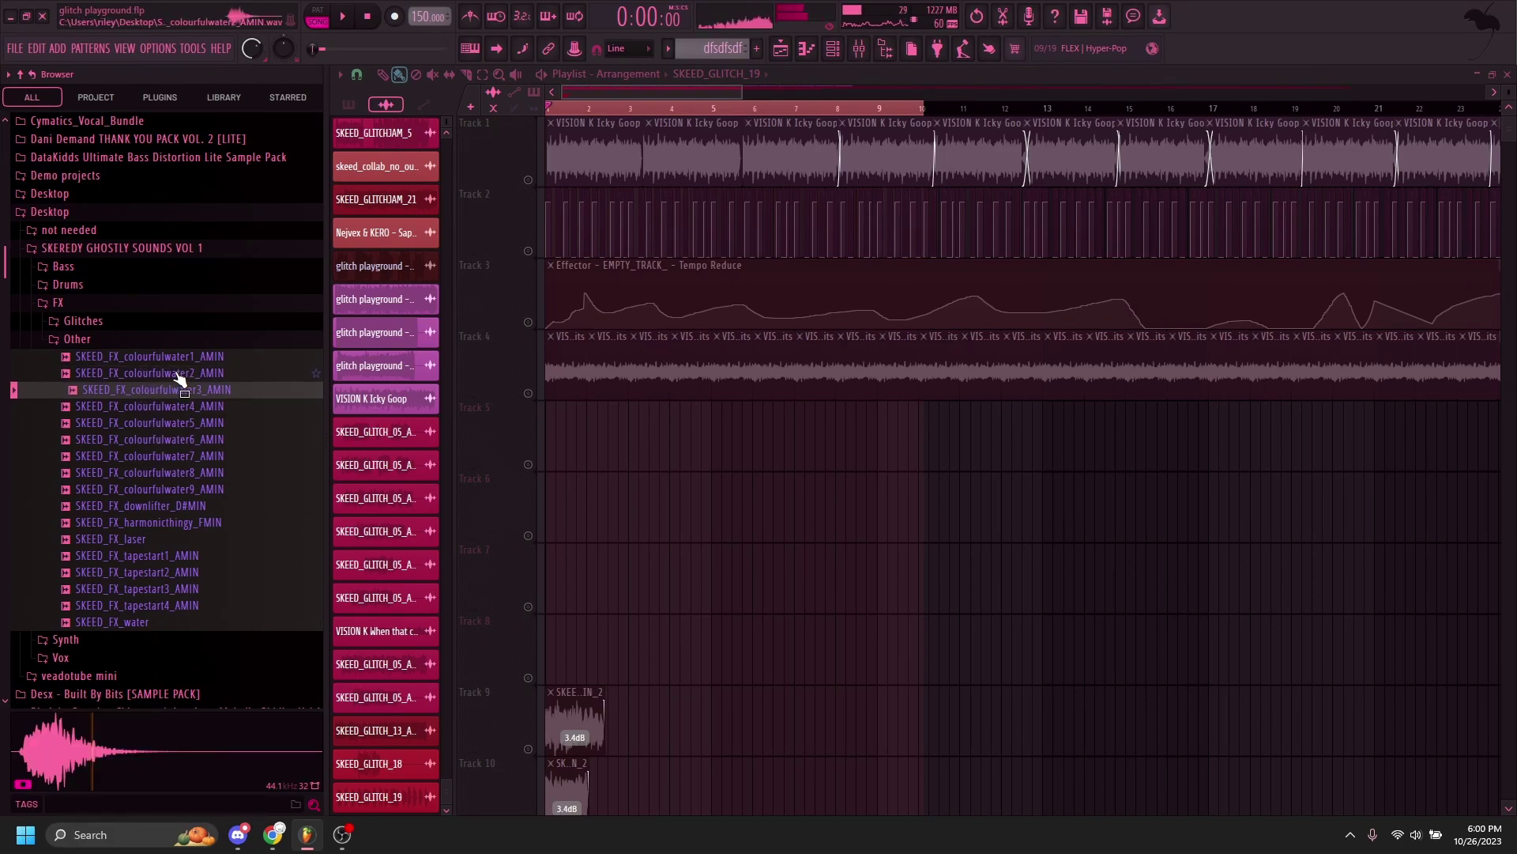
pyautogui.press('Down')
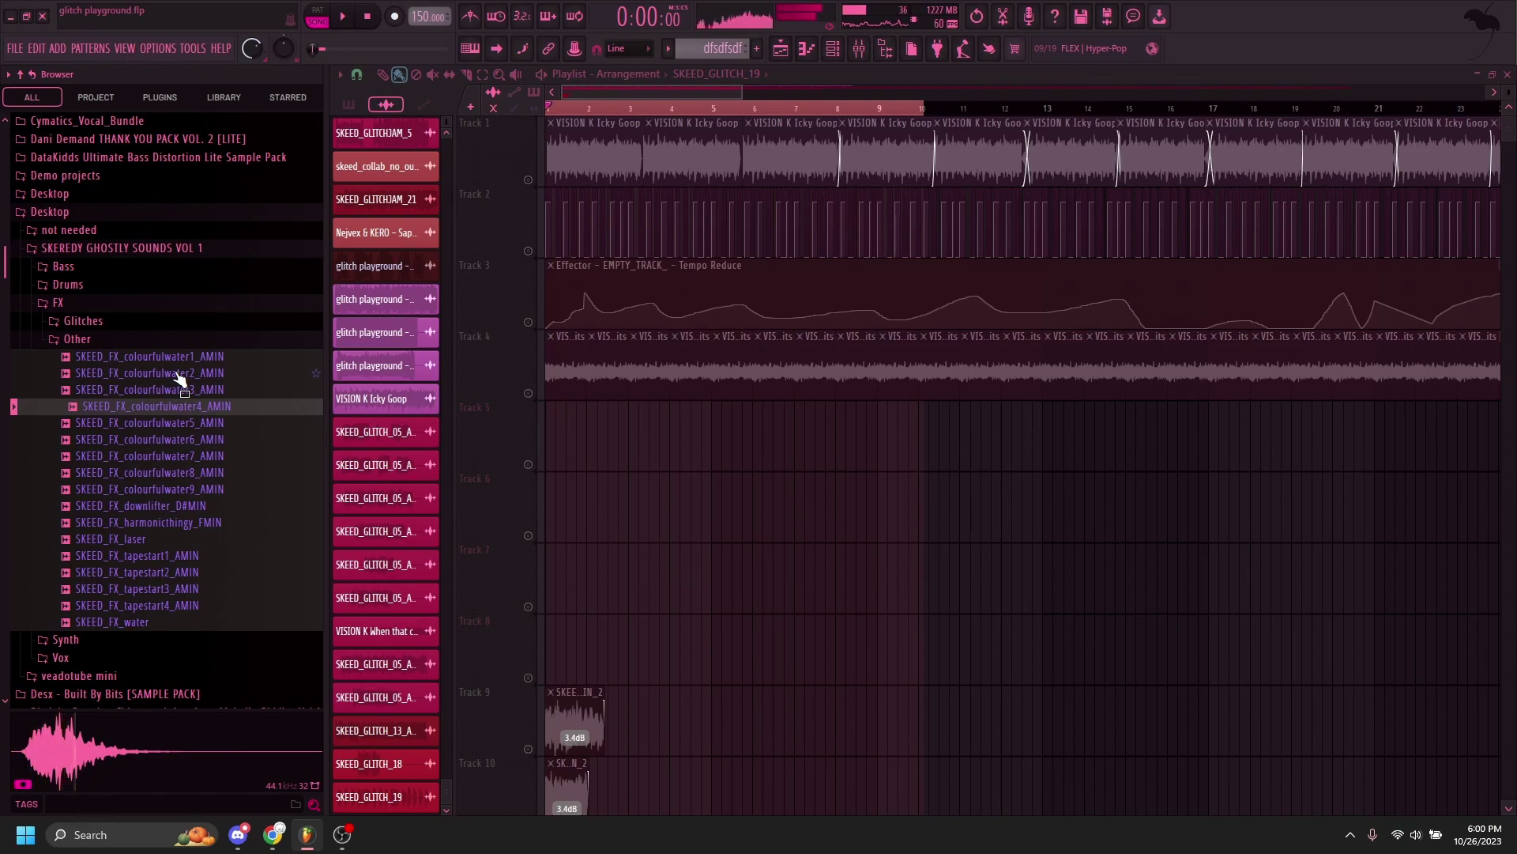
pyautogui.press('Down')
pyautogui.press('Down')
pyautogui.press('Down')
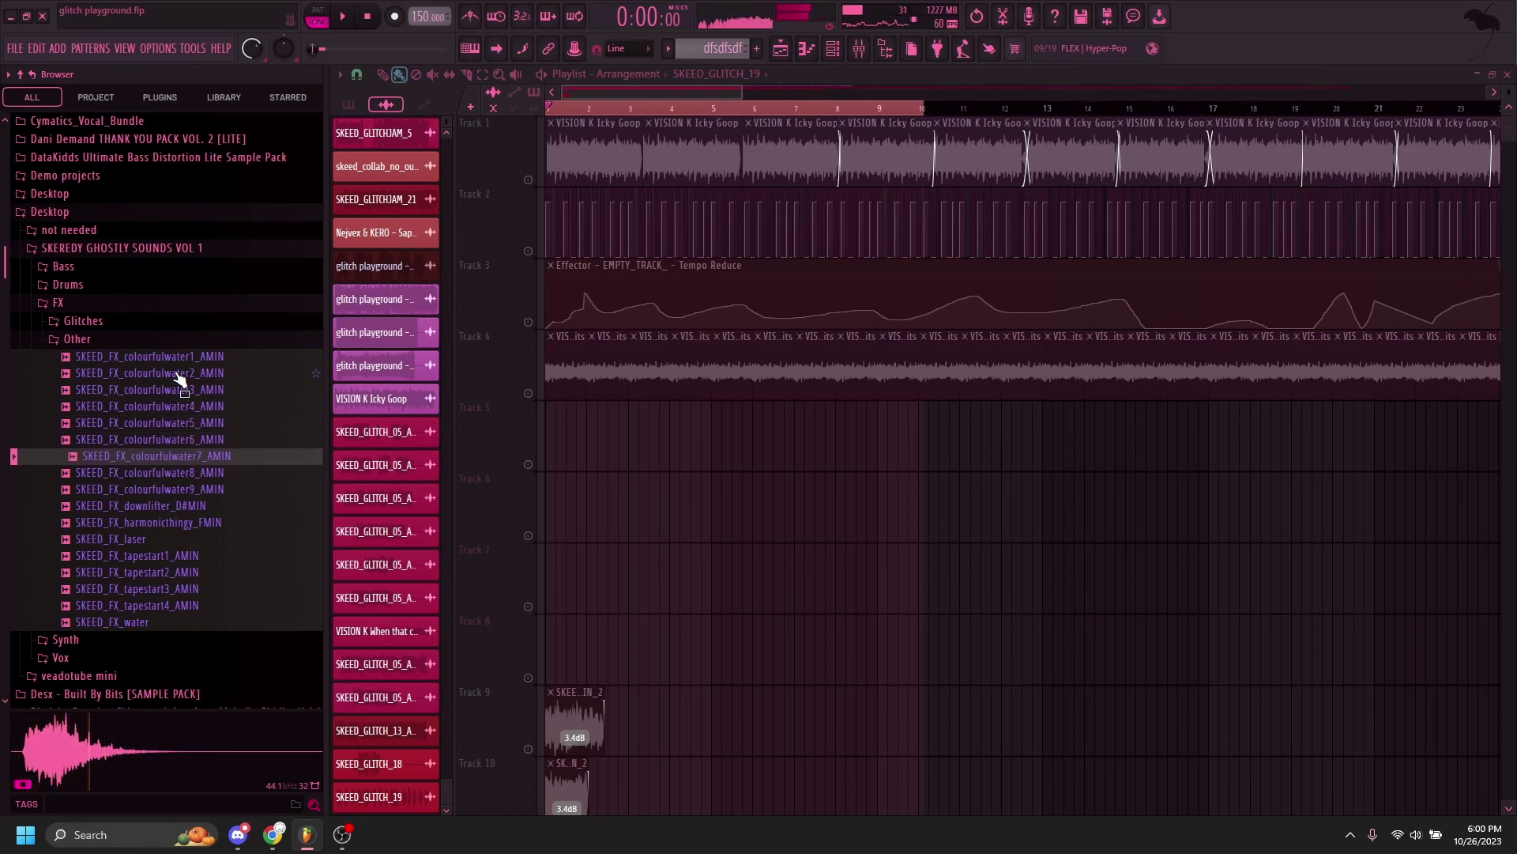
# - Delete the leftover glitch clips on tracks 9 to 13 and unmute all playlist tracks after soloing Track 1
pyautogui.scroll(-1, 701, 501)
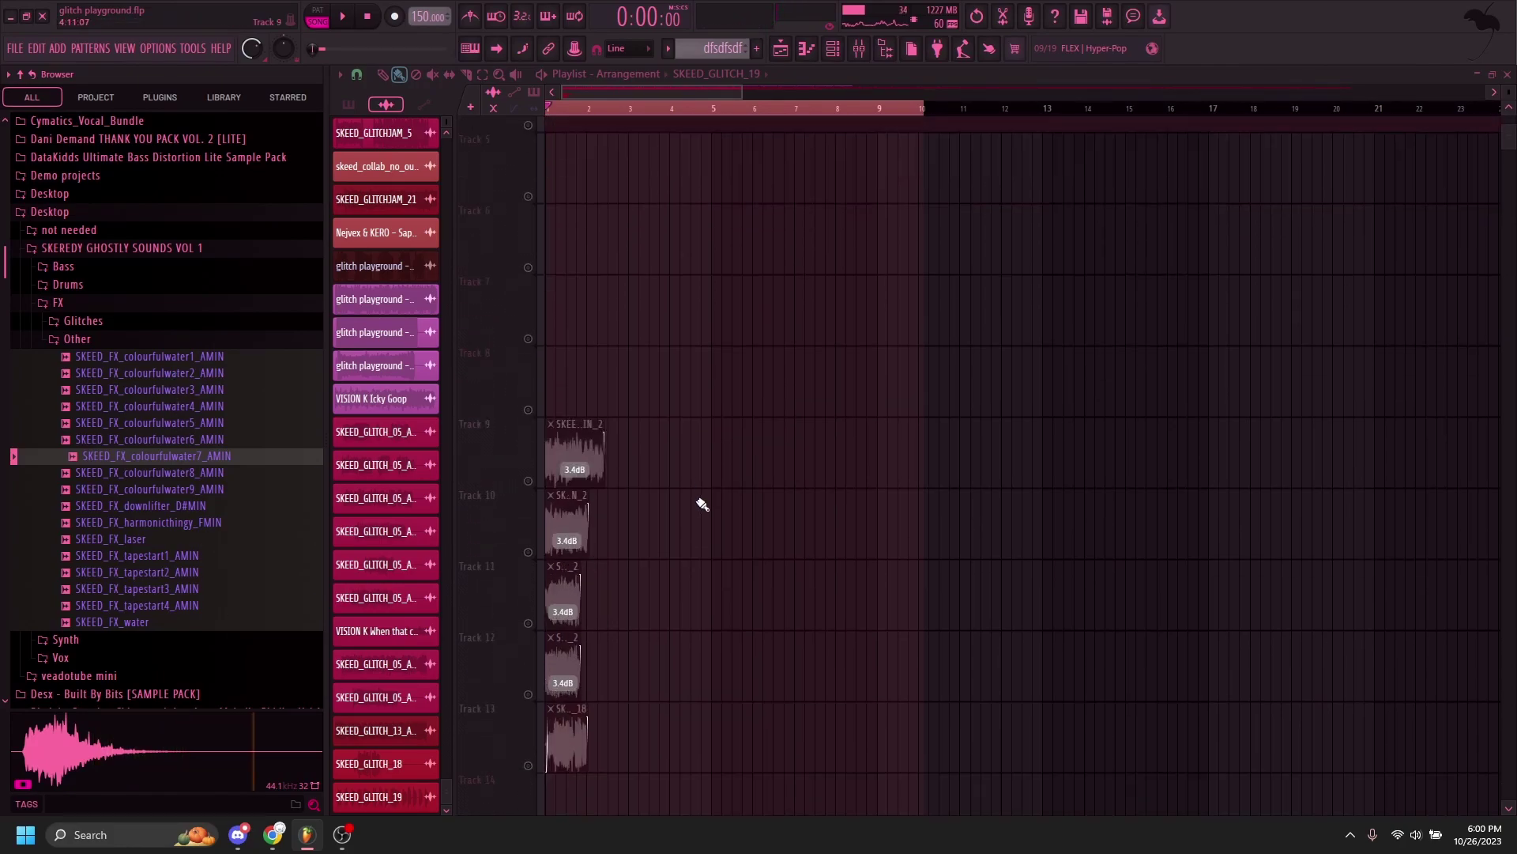
pyautogui.scroll(-8, 779, 416)
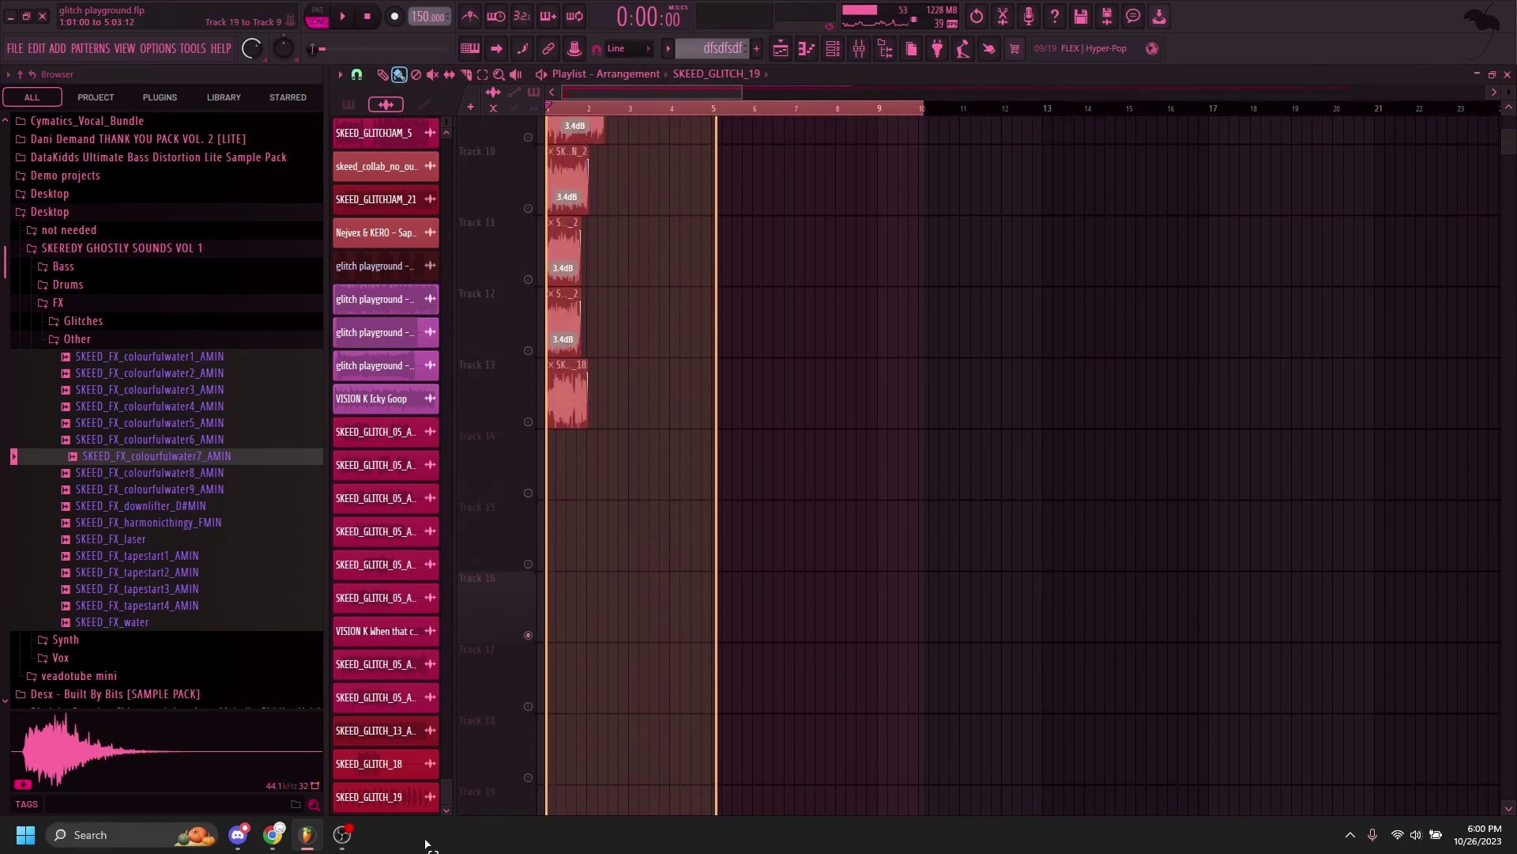
pyautogui.scroll(-13, 671, 637)
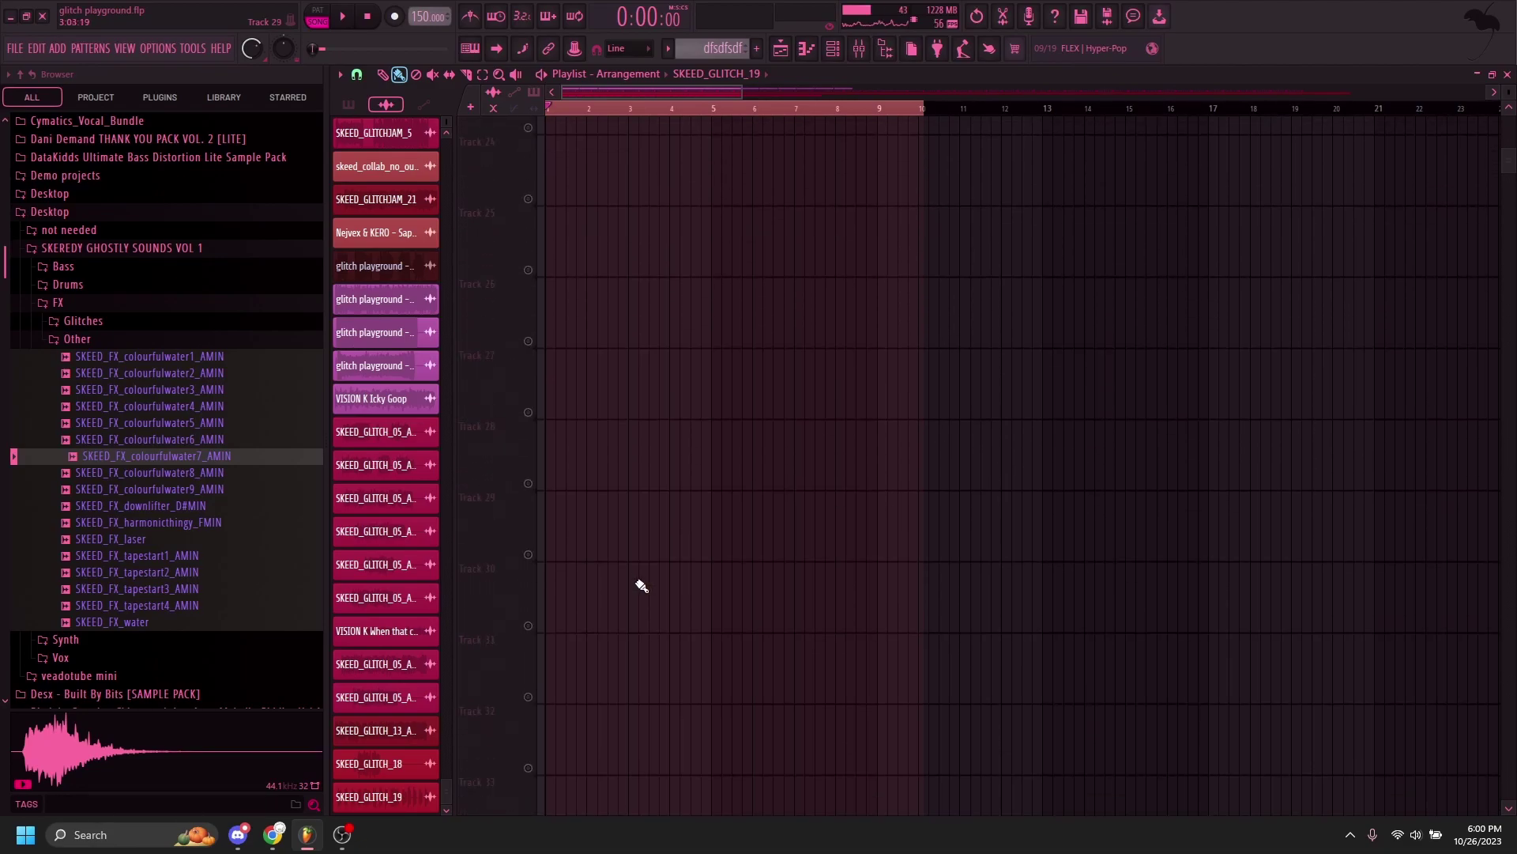
pyautogui.scroll(20, 620, 569)
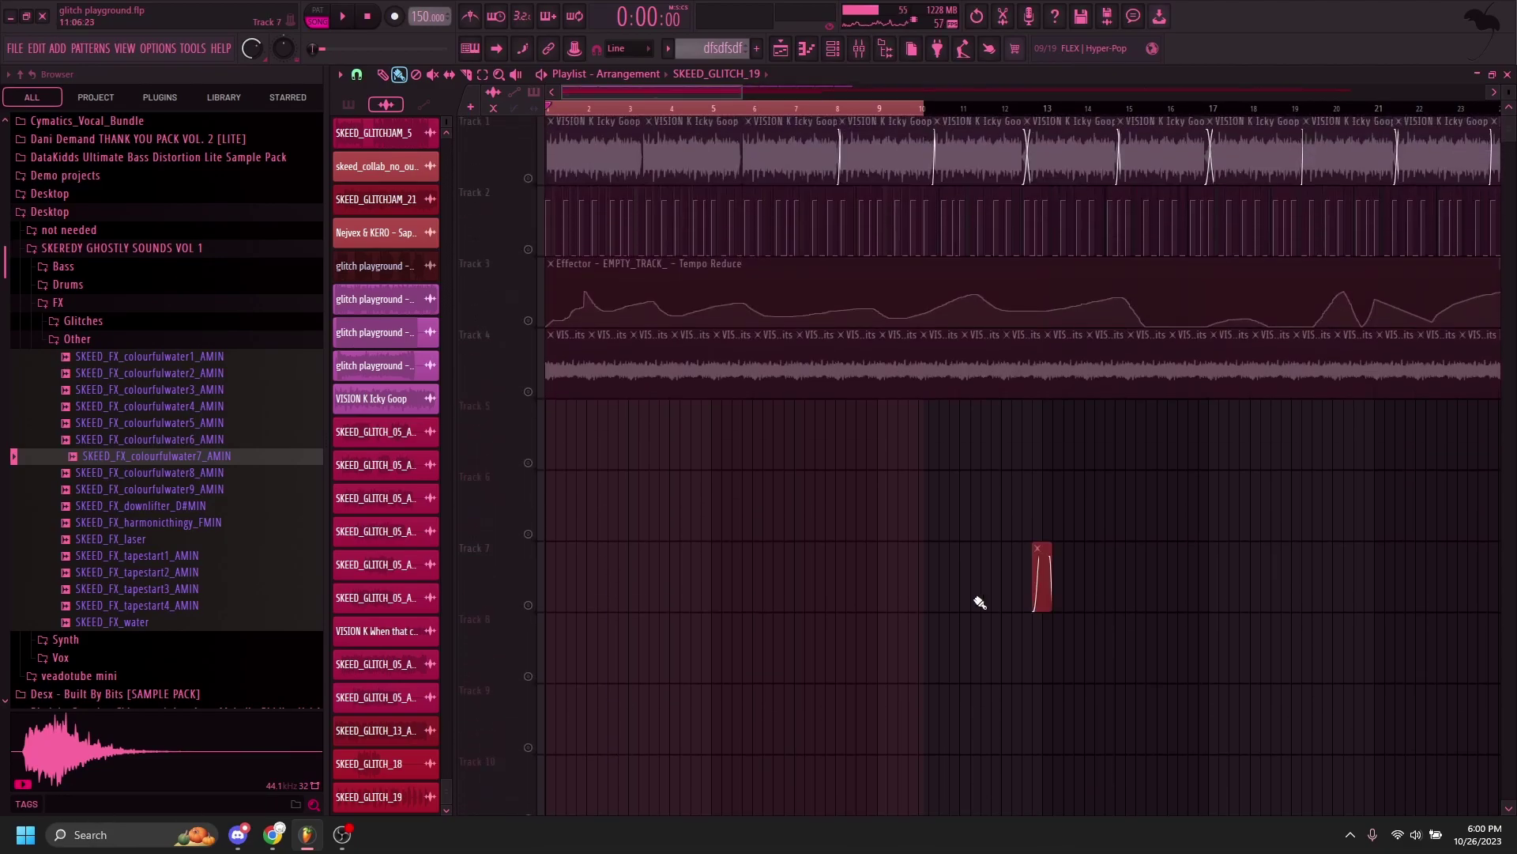
pyautogui.scroll(-3, 1014, 582)
pyautogui.rightClick(530, 179)
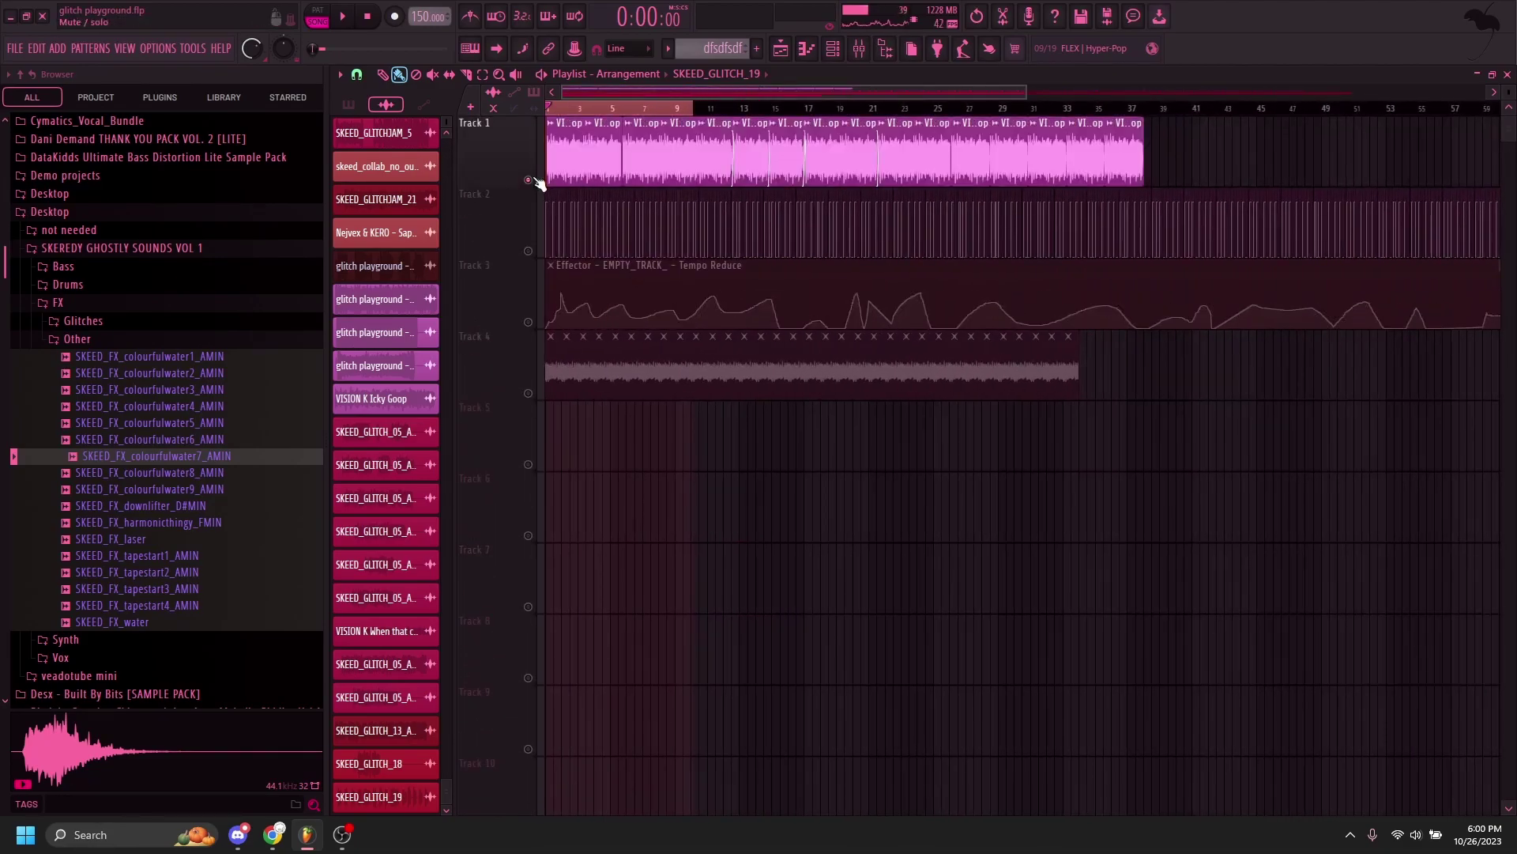
pyautogui.rightClick(529, 180)
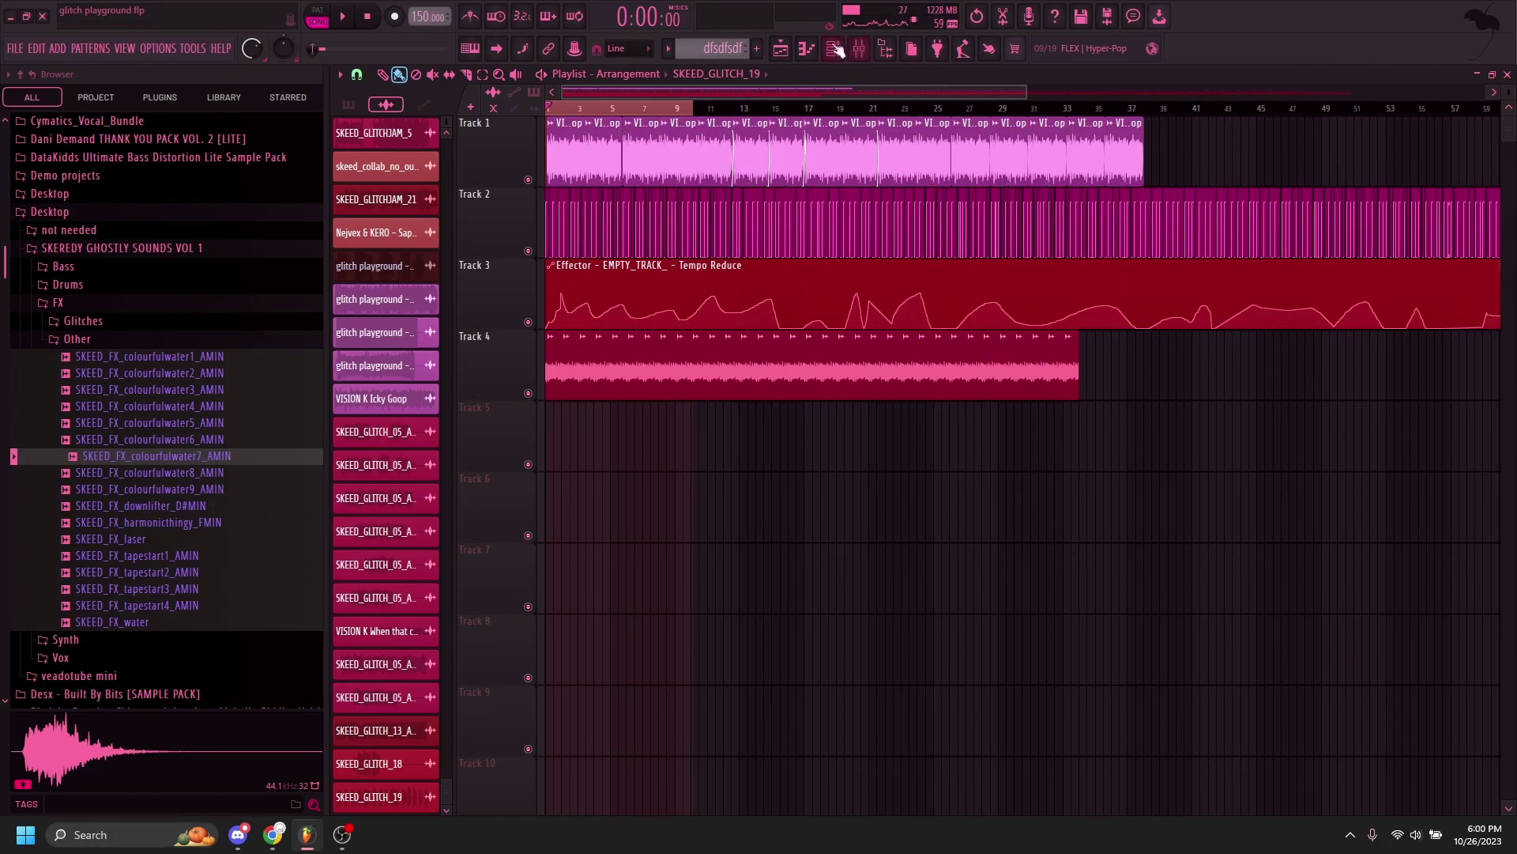
# - Review the Vocodex, Snap Heap and Effector plugins on the EMPTY_TRACK_ mixer insert and return to the playlist
pyautogui.click(858, 60)
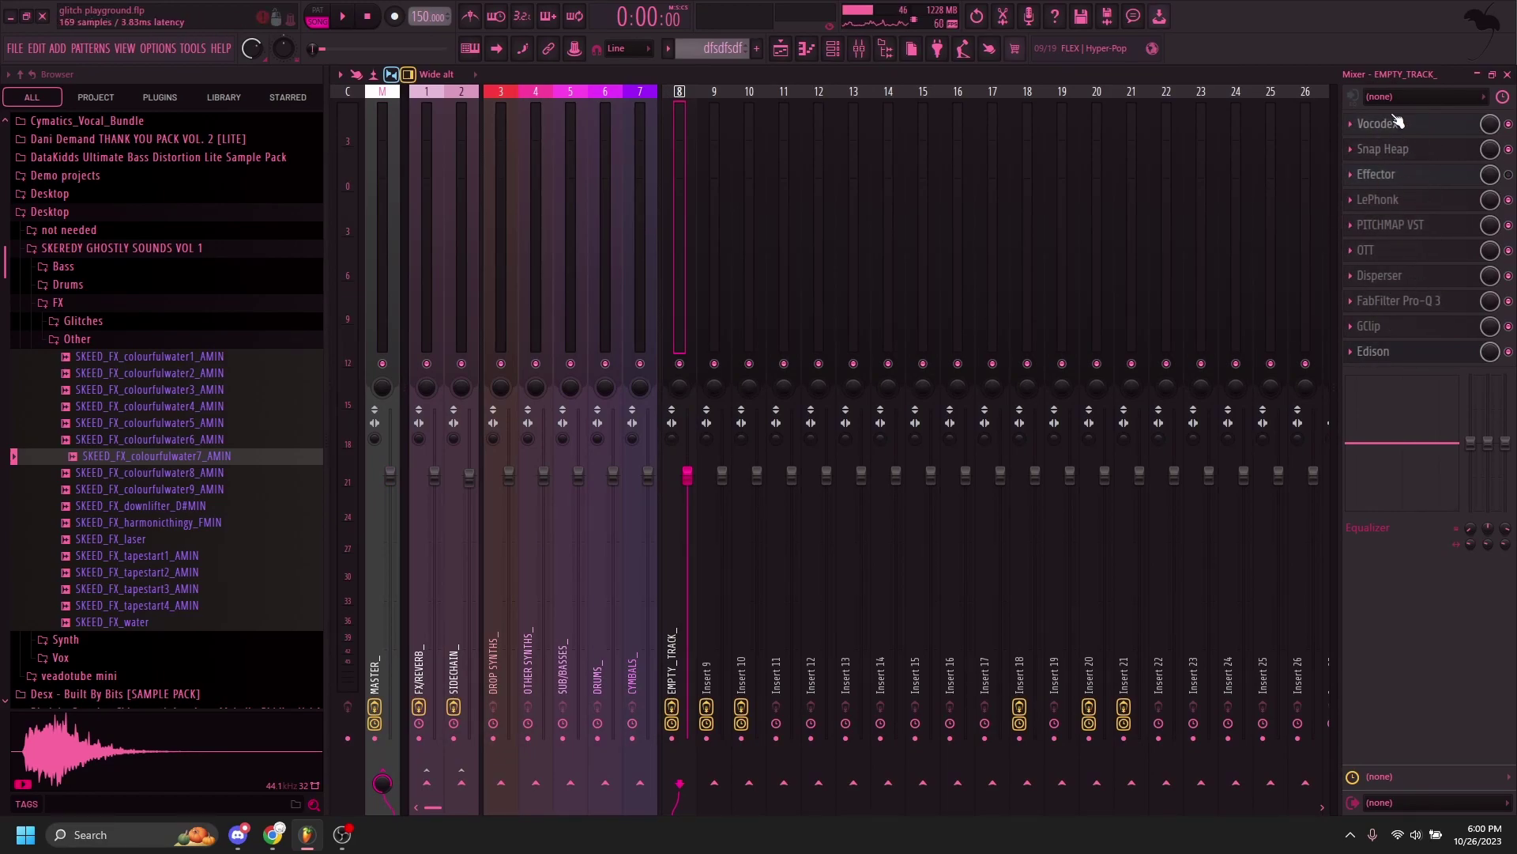
pyautogui.click(1395, 124)
pyautogui.click(1391, 150)
pyautogui.click(1377, 174)
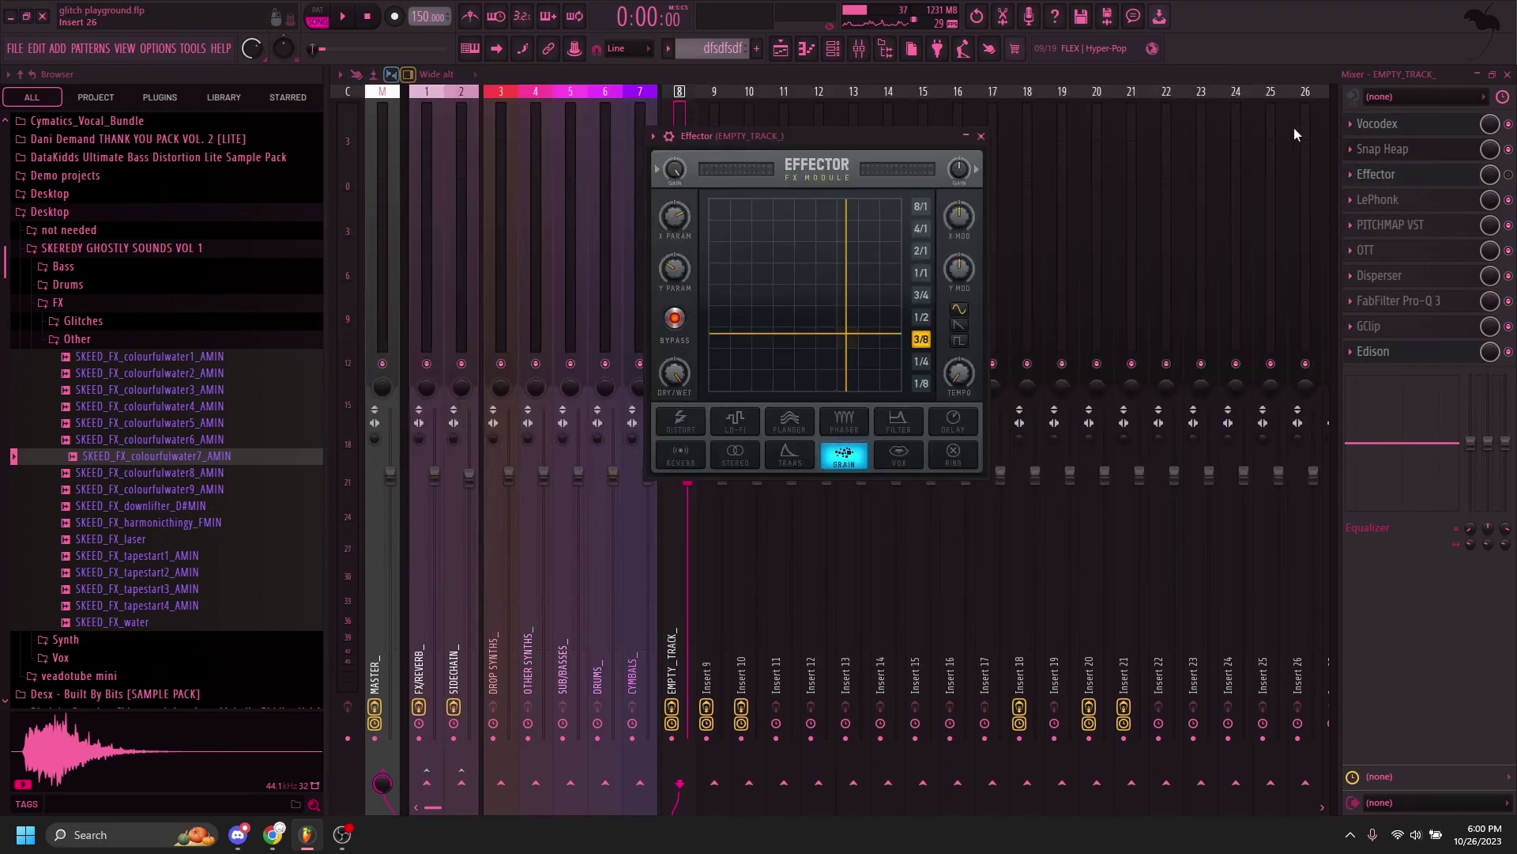
pyautogui.click(982, 137)
pyautogui.click(980, 132)
pyautogui.click(678, 166)
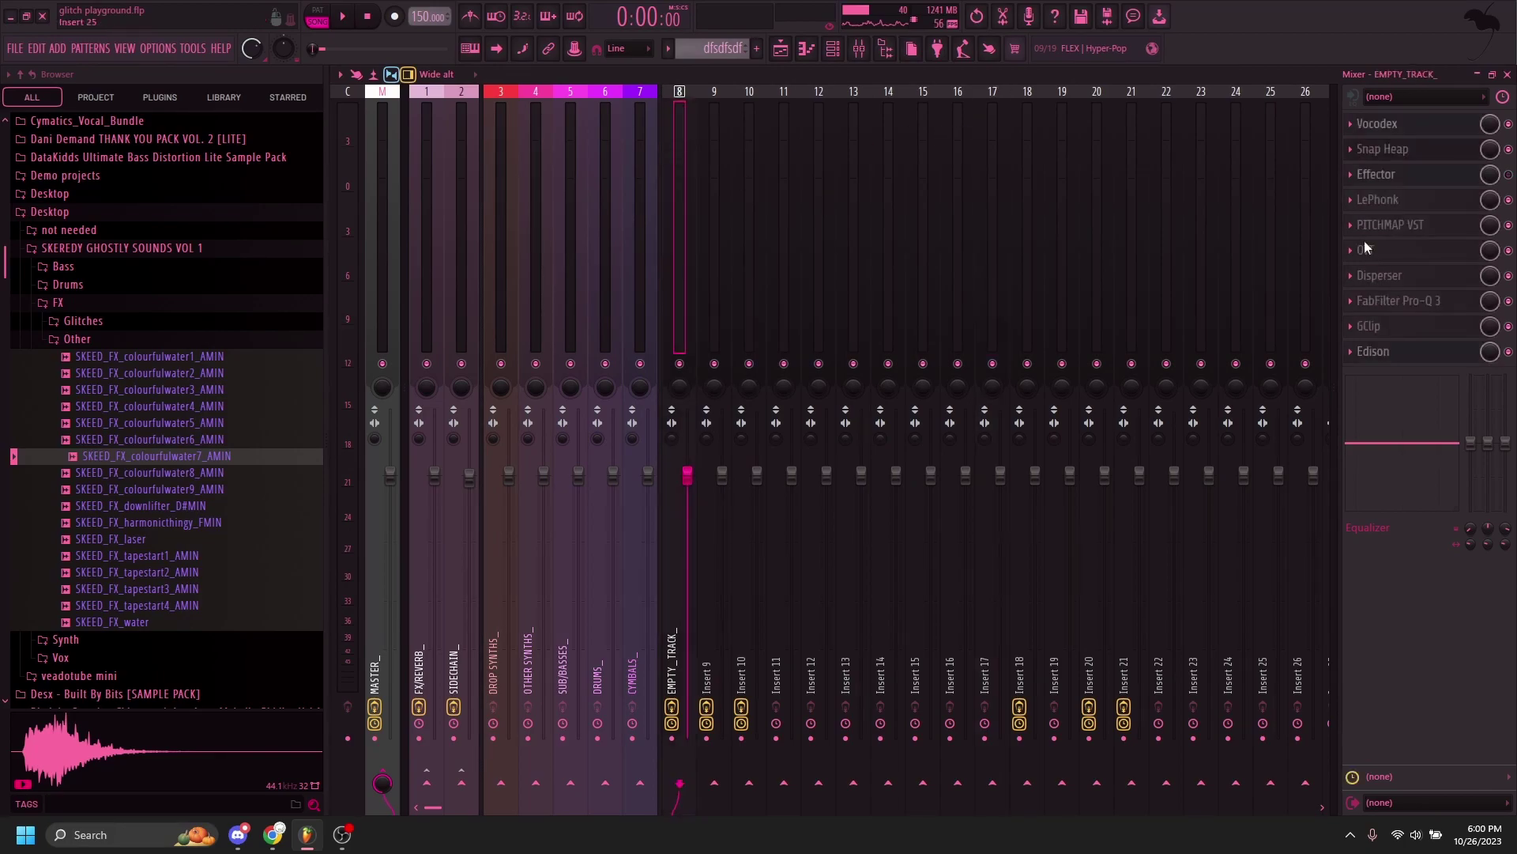
pyautogui.click(1419, 176)
pyautogui.click(982, 137)
pyautogui.click(780, 50)
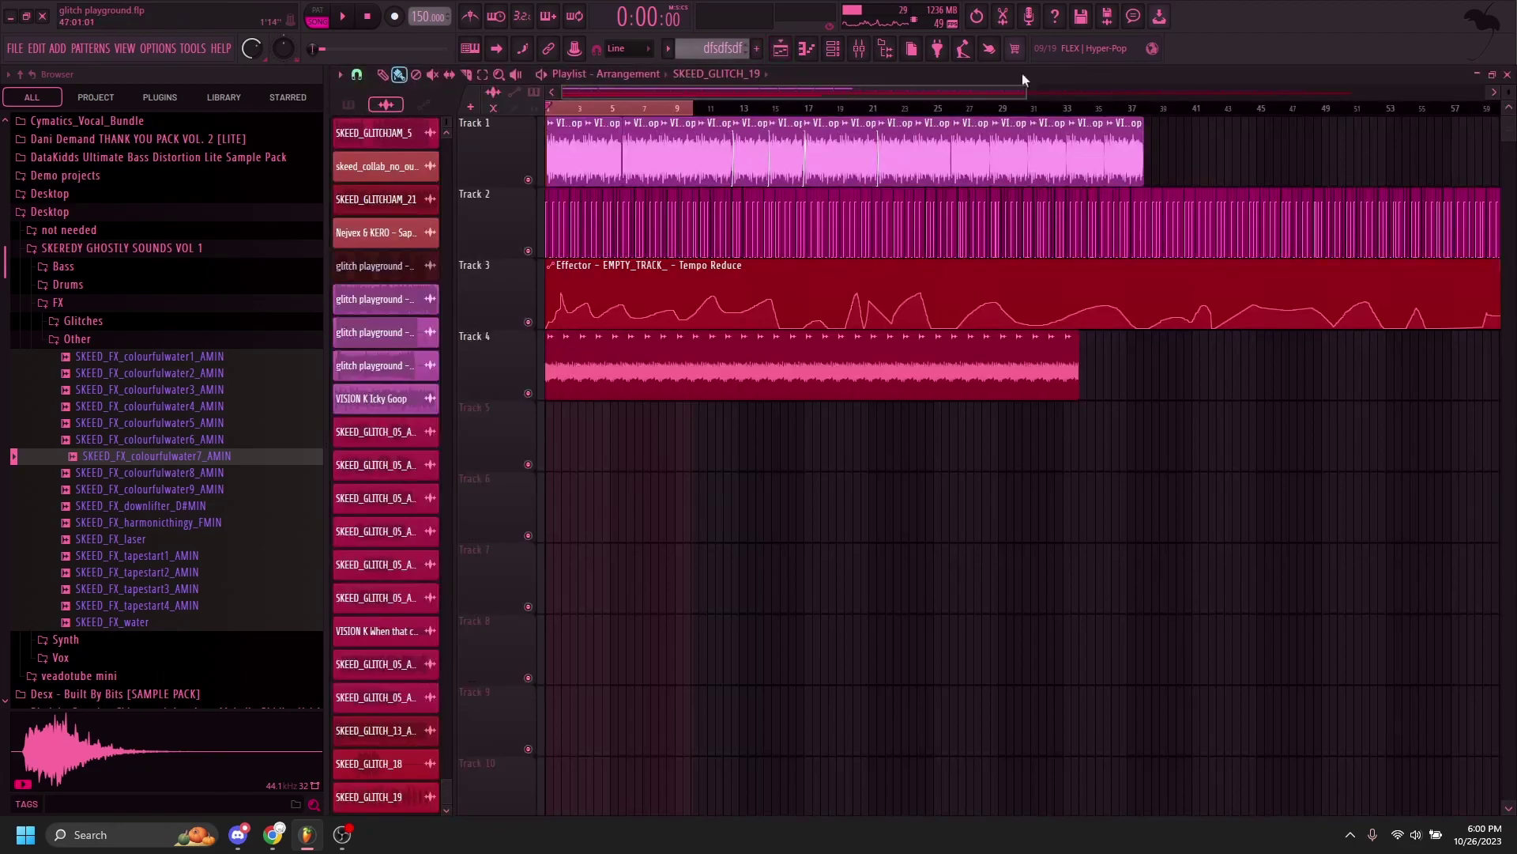
# - Examine Vocodex and the random modulators of the GlitchRack2 preset in Snap Heap on the EMPTY_TRACK_ insert
pyautogui.click(860, 51)
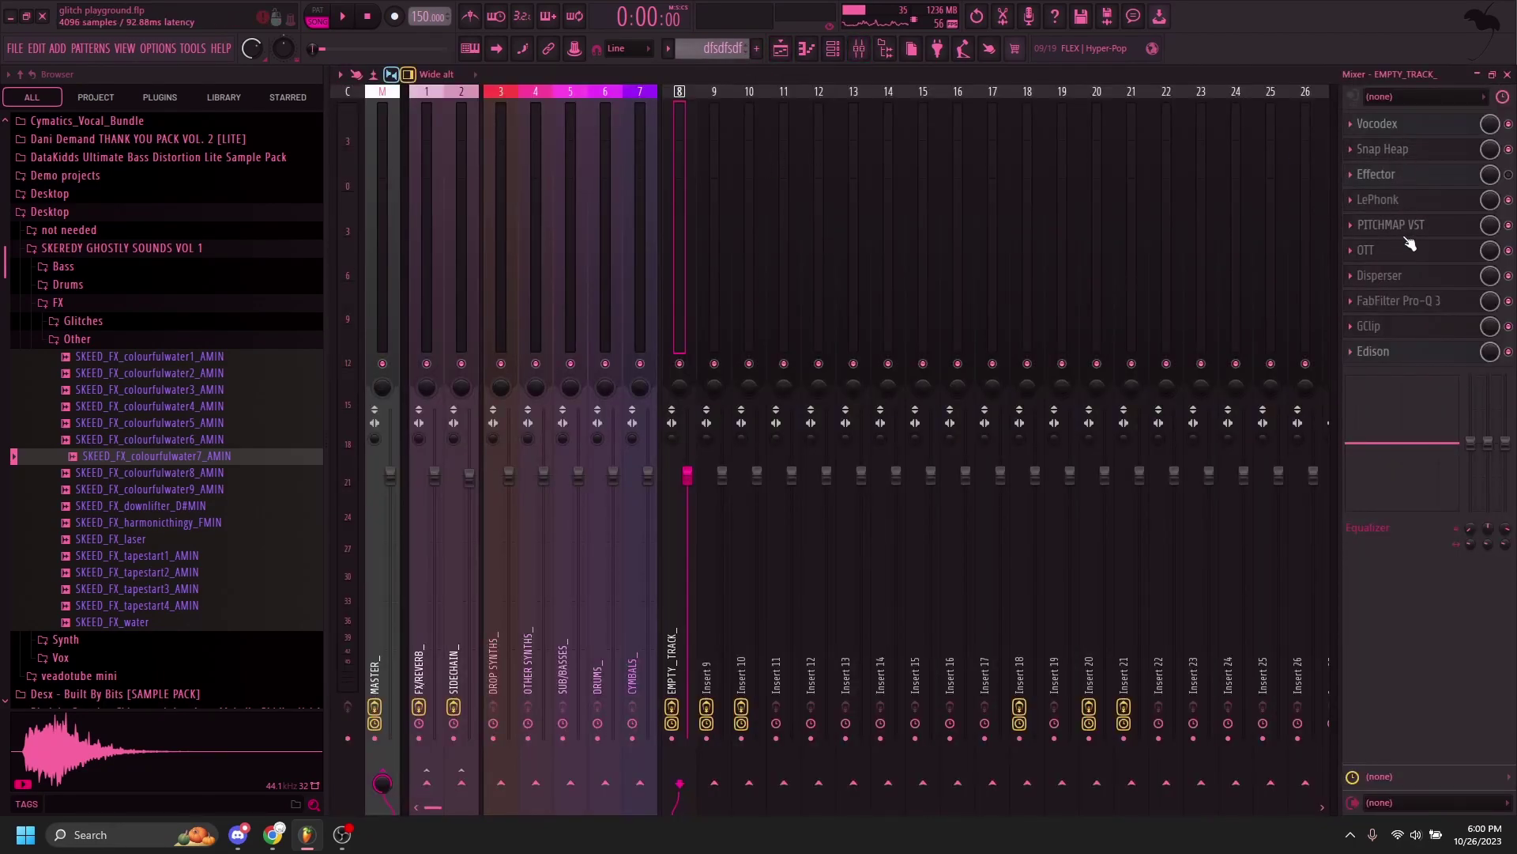
pyautogui.click(1376, 123)
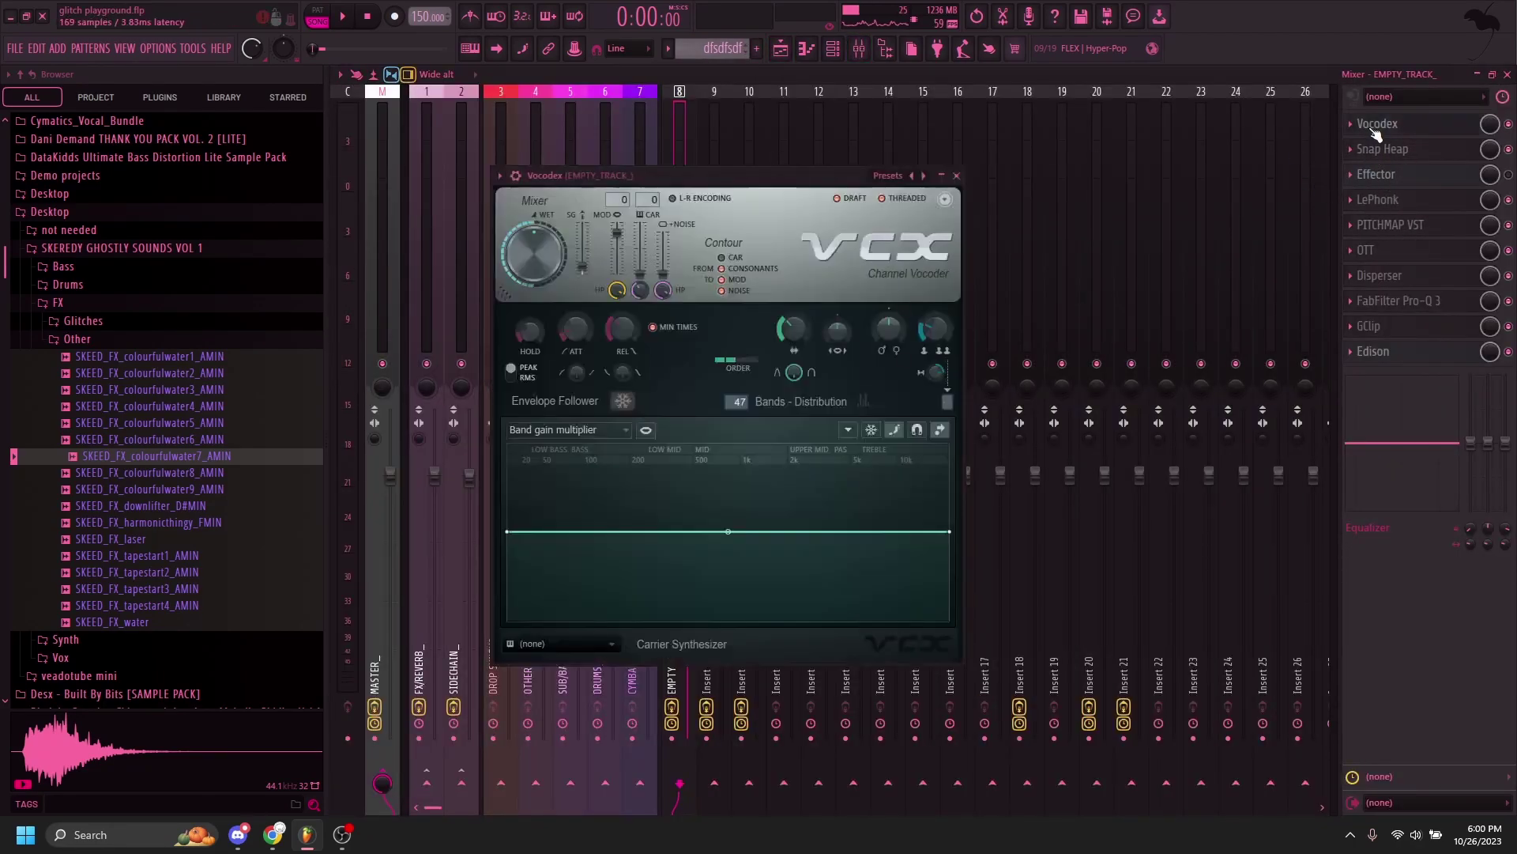
pyautogui.click(956, 175)
pyautogui.click(1391, 149)
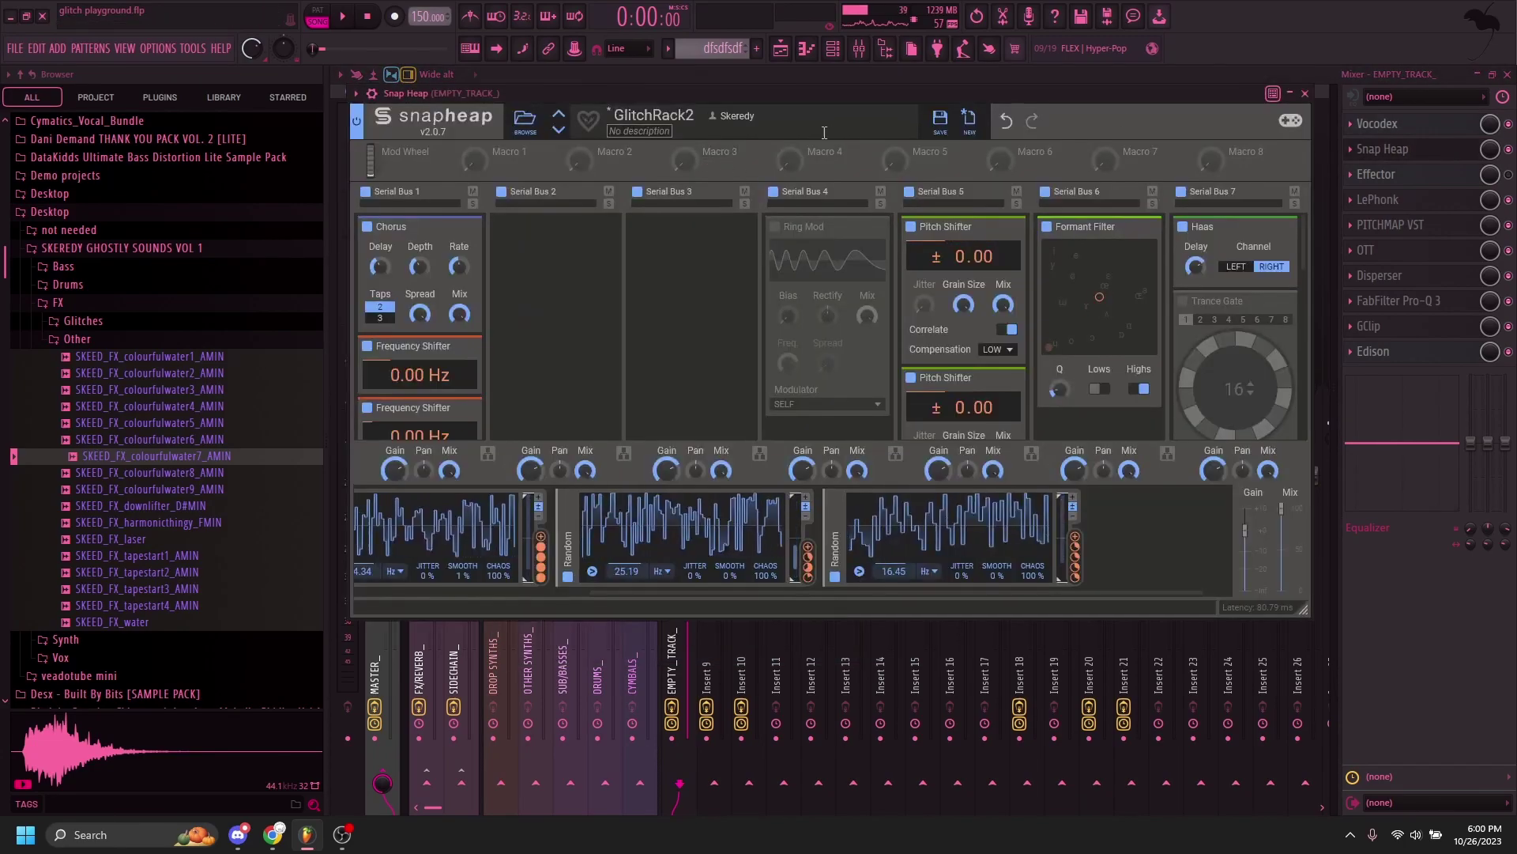
pyautogui.moveTo(883, 94); pyautogui.dragTo(912, 78)
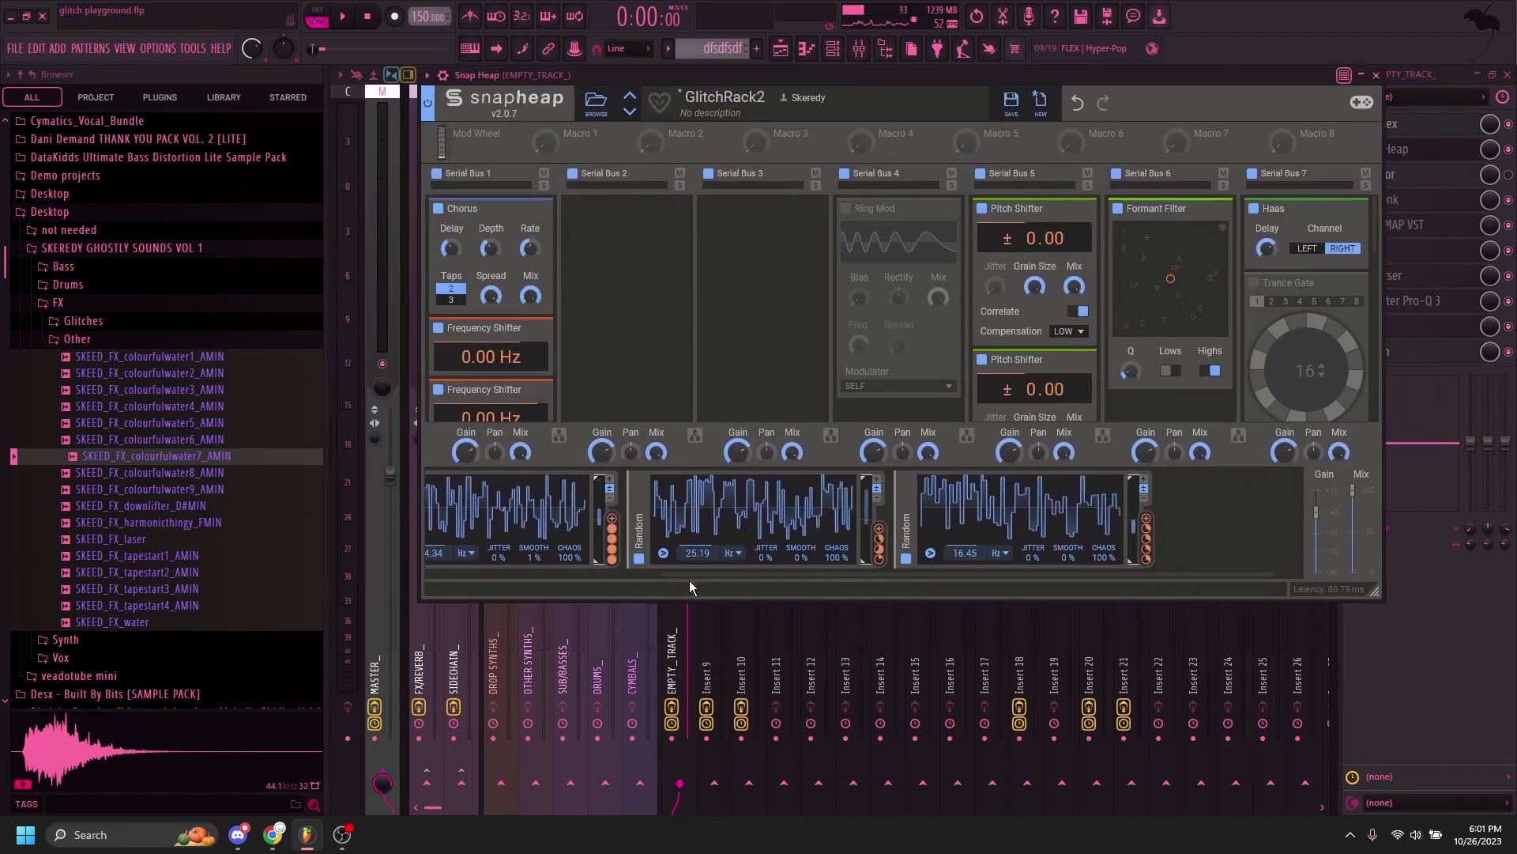
pyautogui.moveTo(676, 576); pyautogui.dragTo(581, 582)
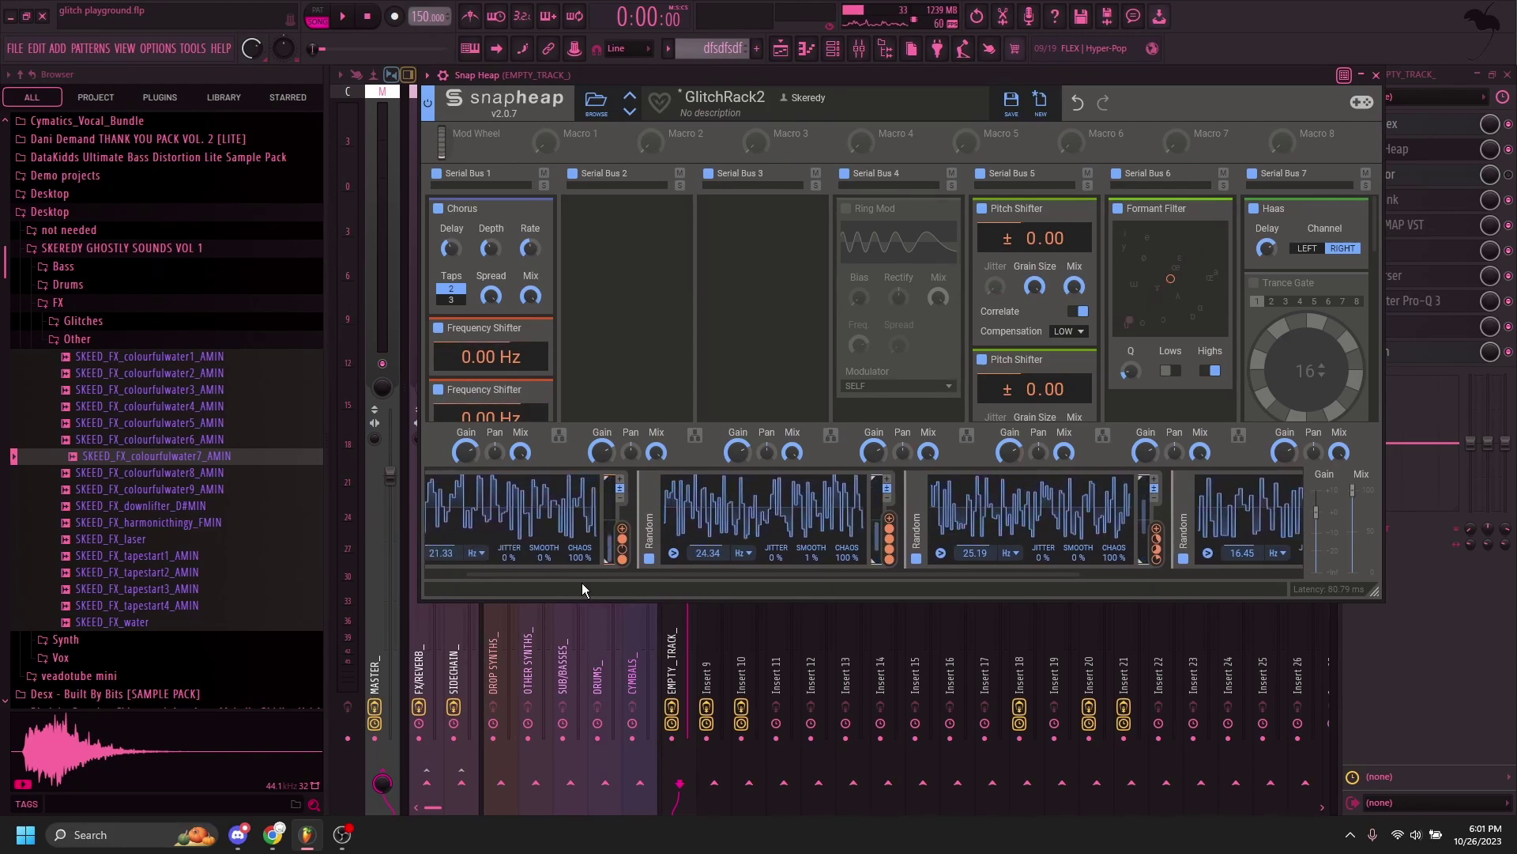
pyautogui.click(1376, 75)
# - Examine the PITCHMAP VST settings on the EMPTY_TRACK_ insert and listen to the effect during playback
pyautogui.click(1403, 227)
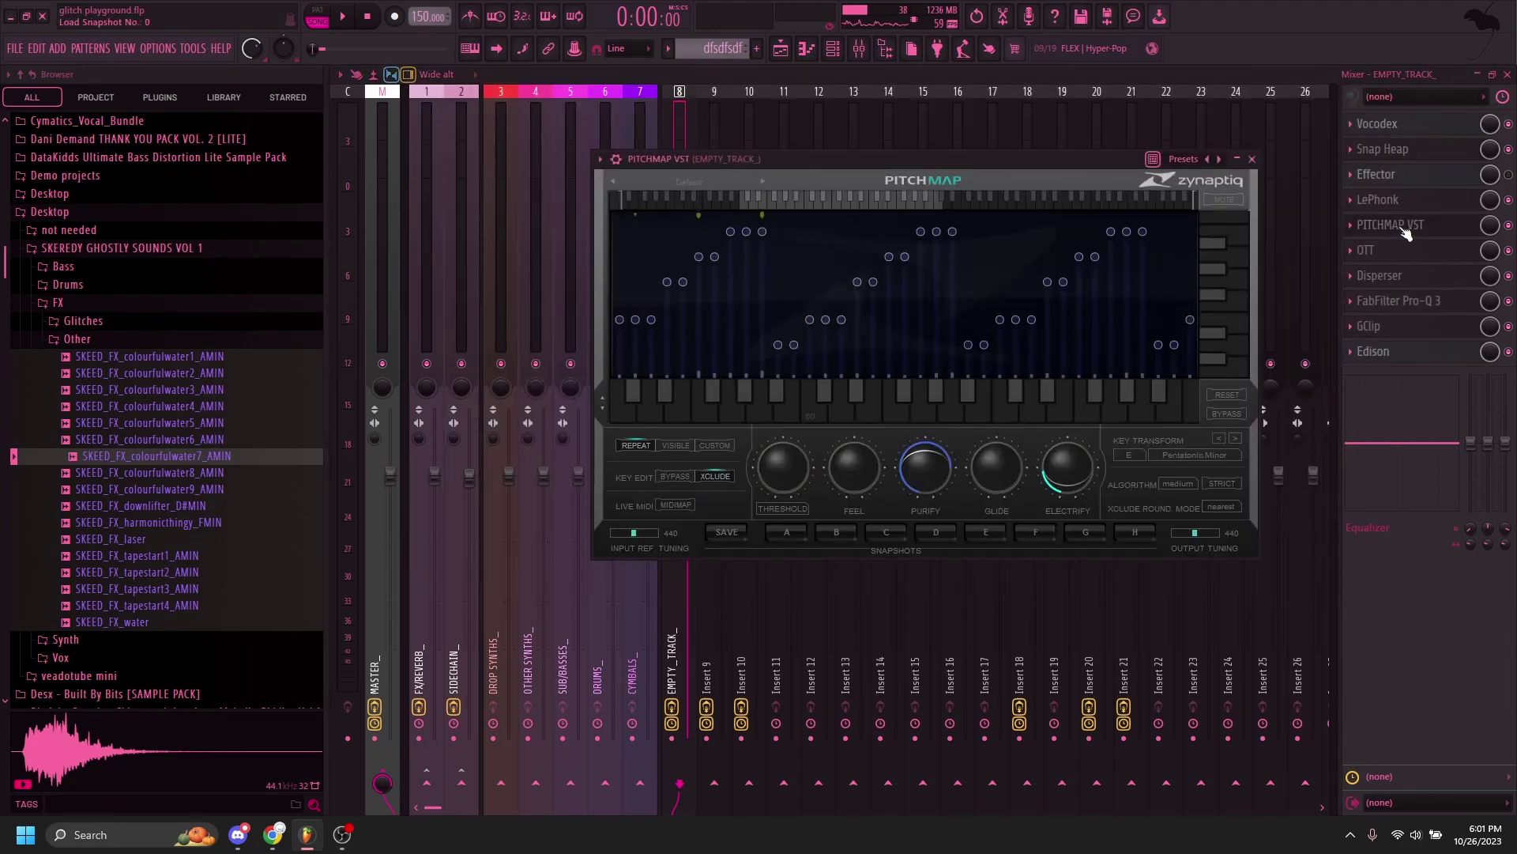
pyautogui.click(1252, 159)
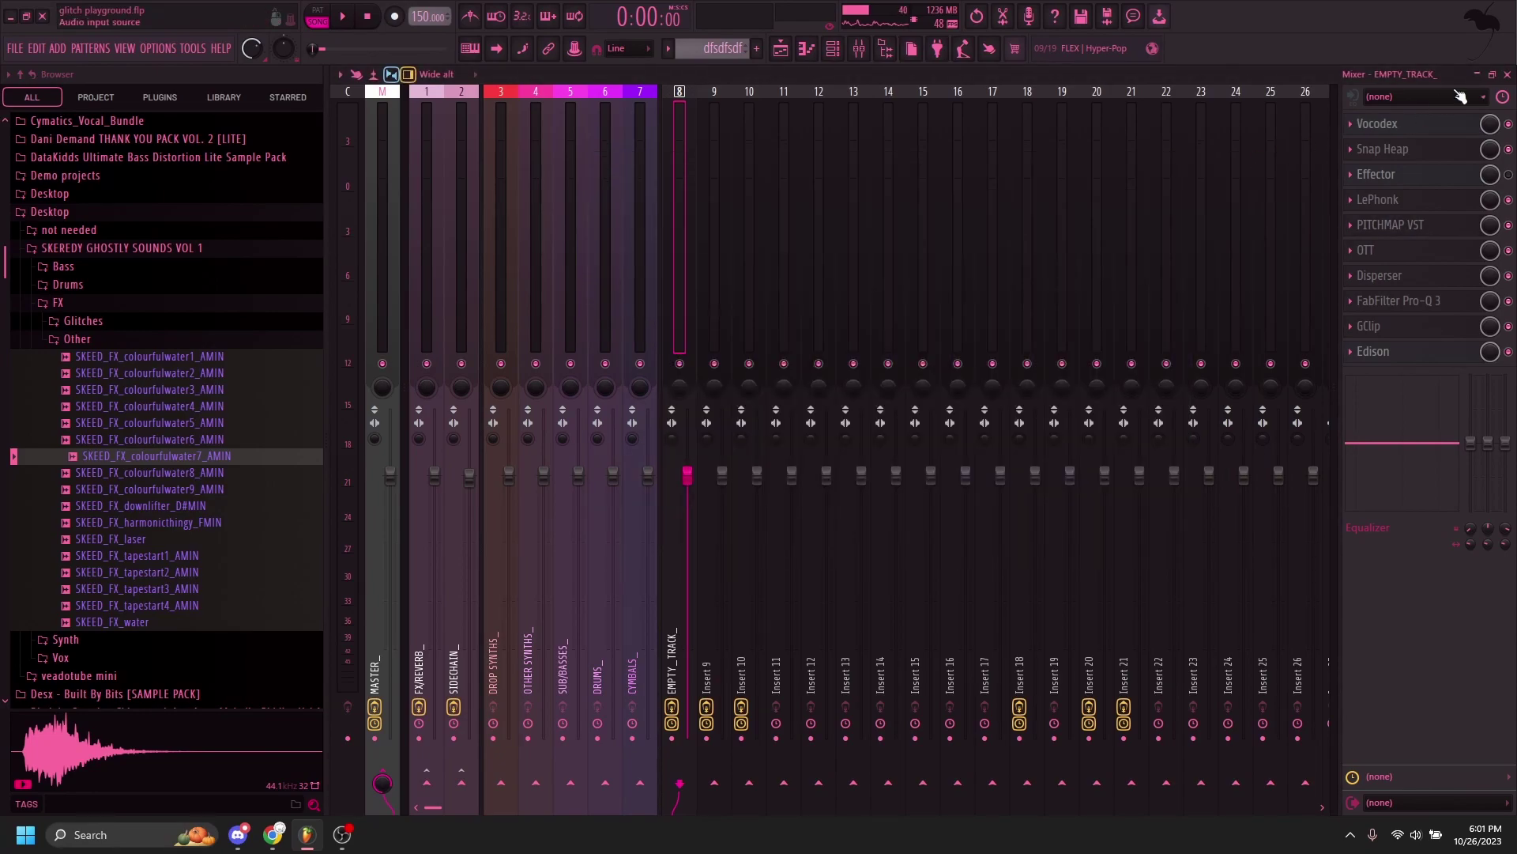
pyautogui.click(1506, 77)
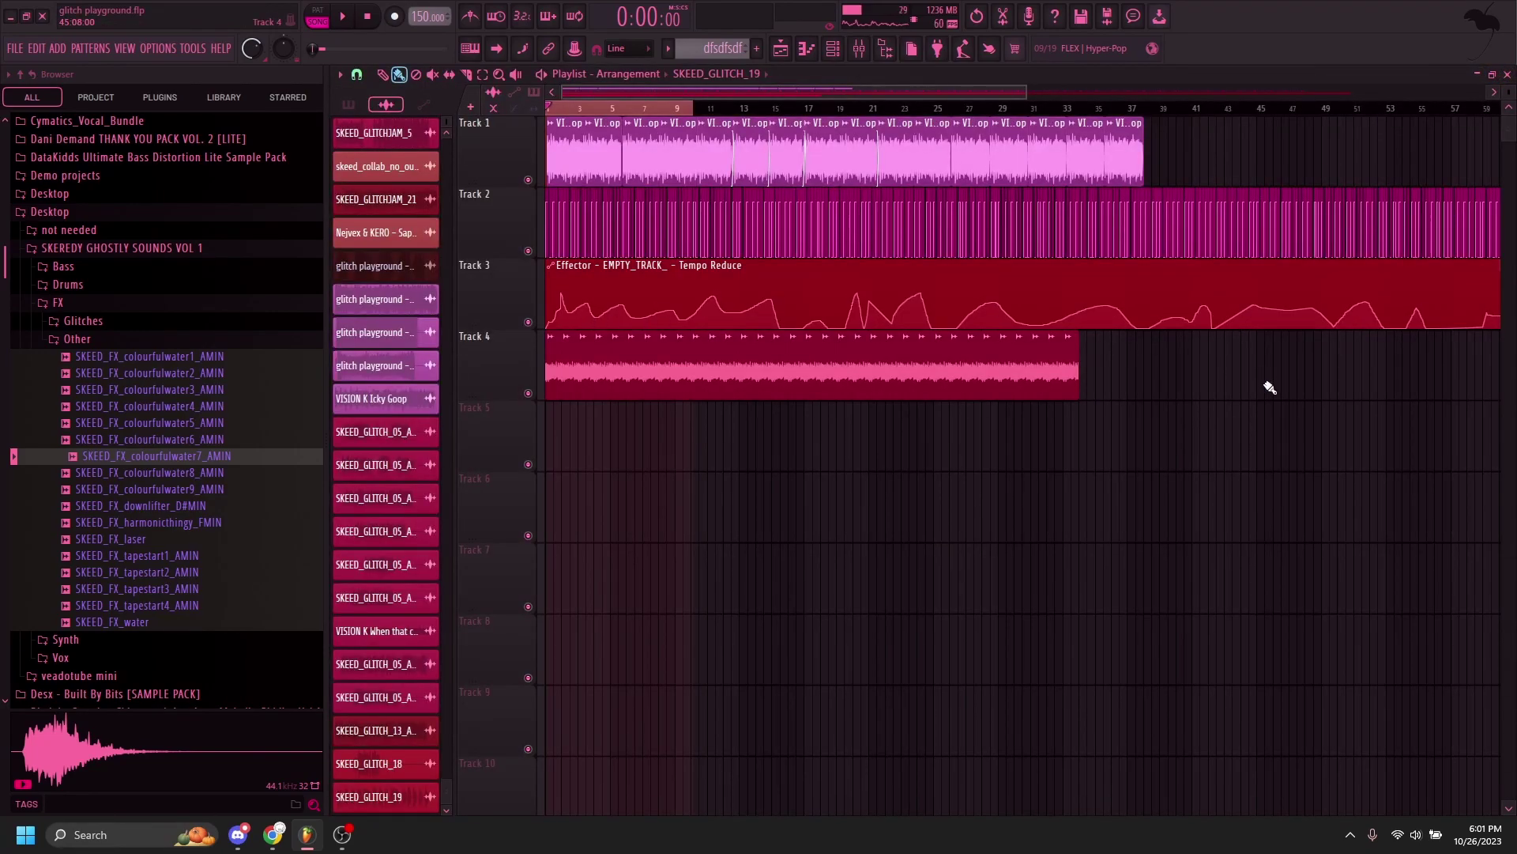
pyautogui.click(859, 46)
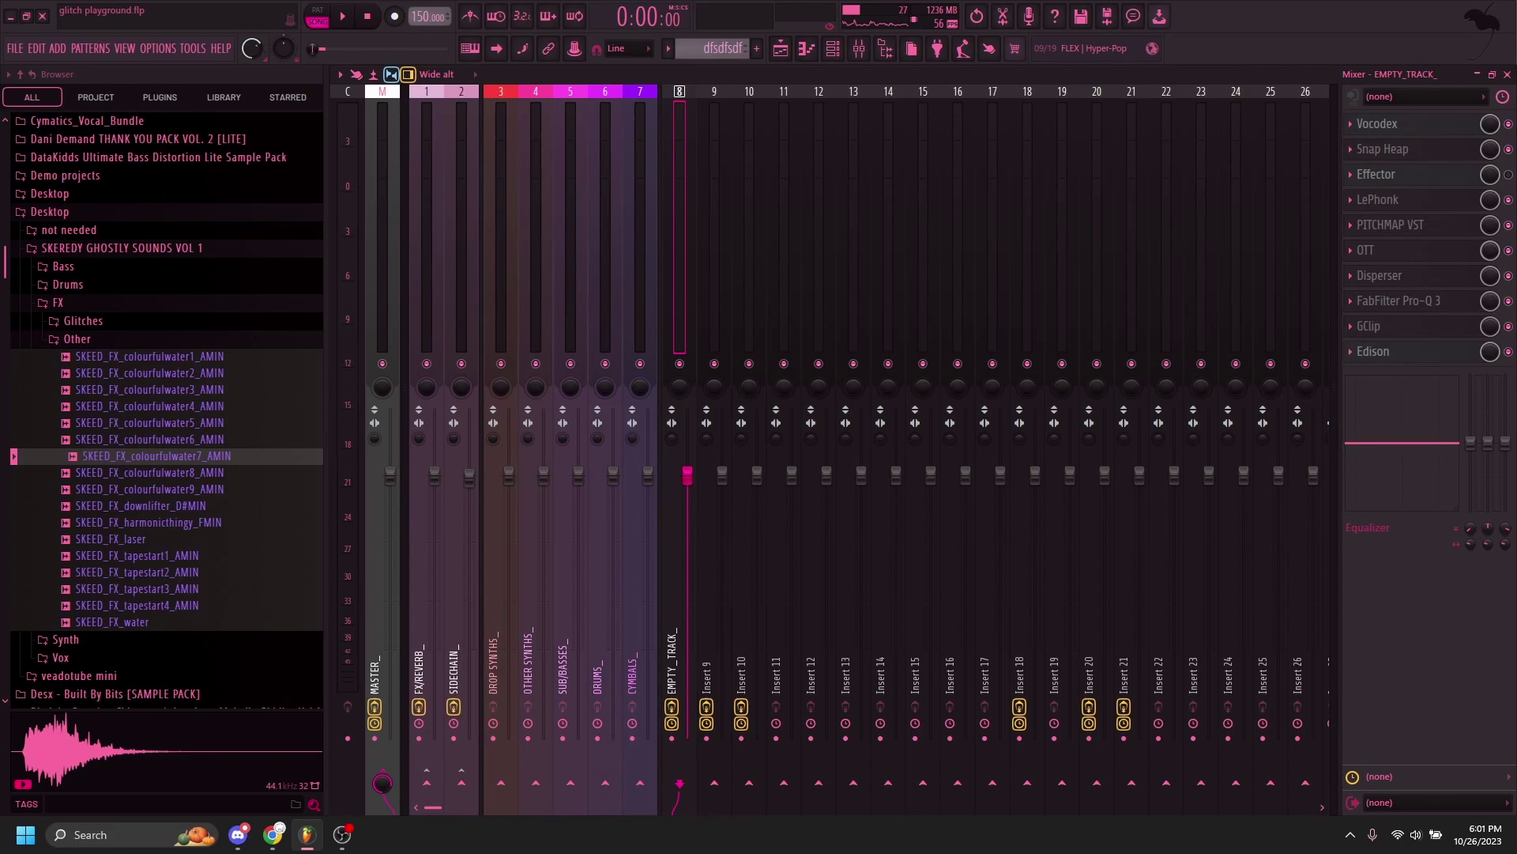
pyautogui.click(1383, 224)
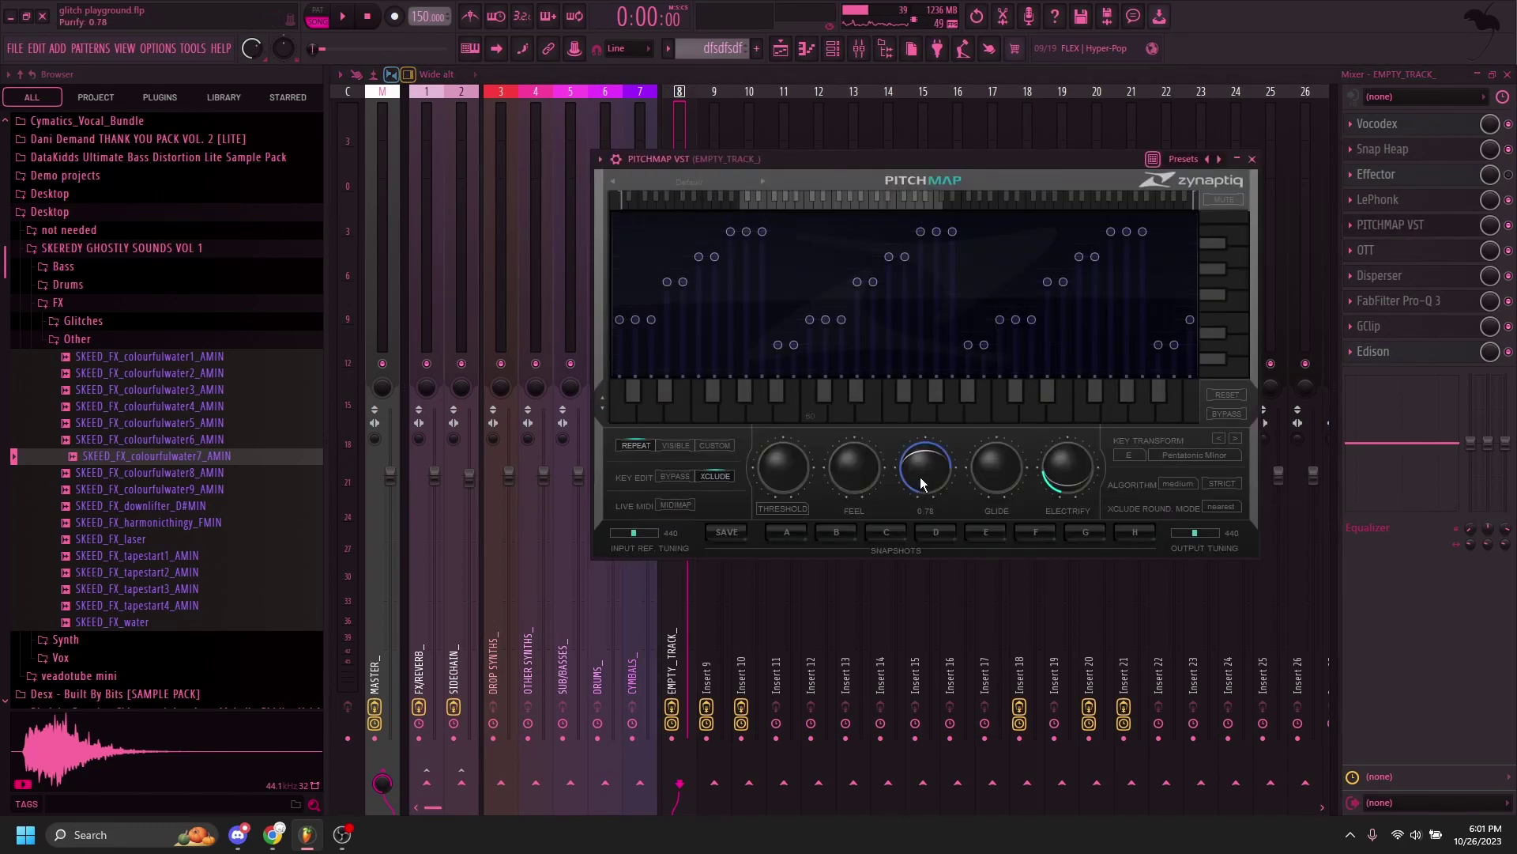
pyautogui.click(379, 19)
pyautogui.click(368, 18)
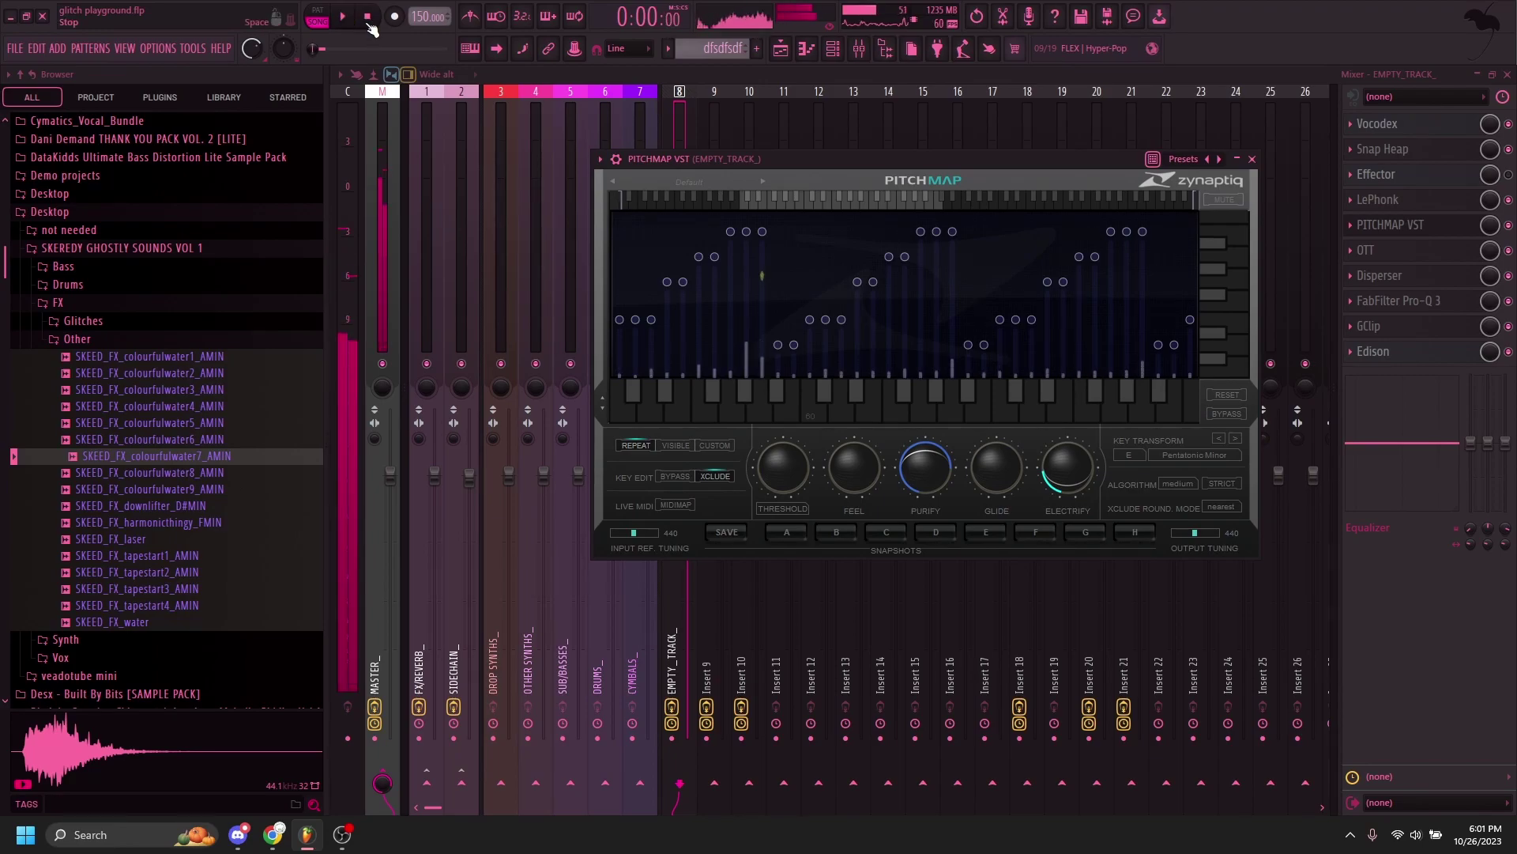
pyautogui.click(1252, 160)
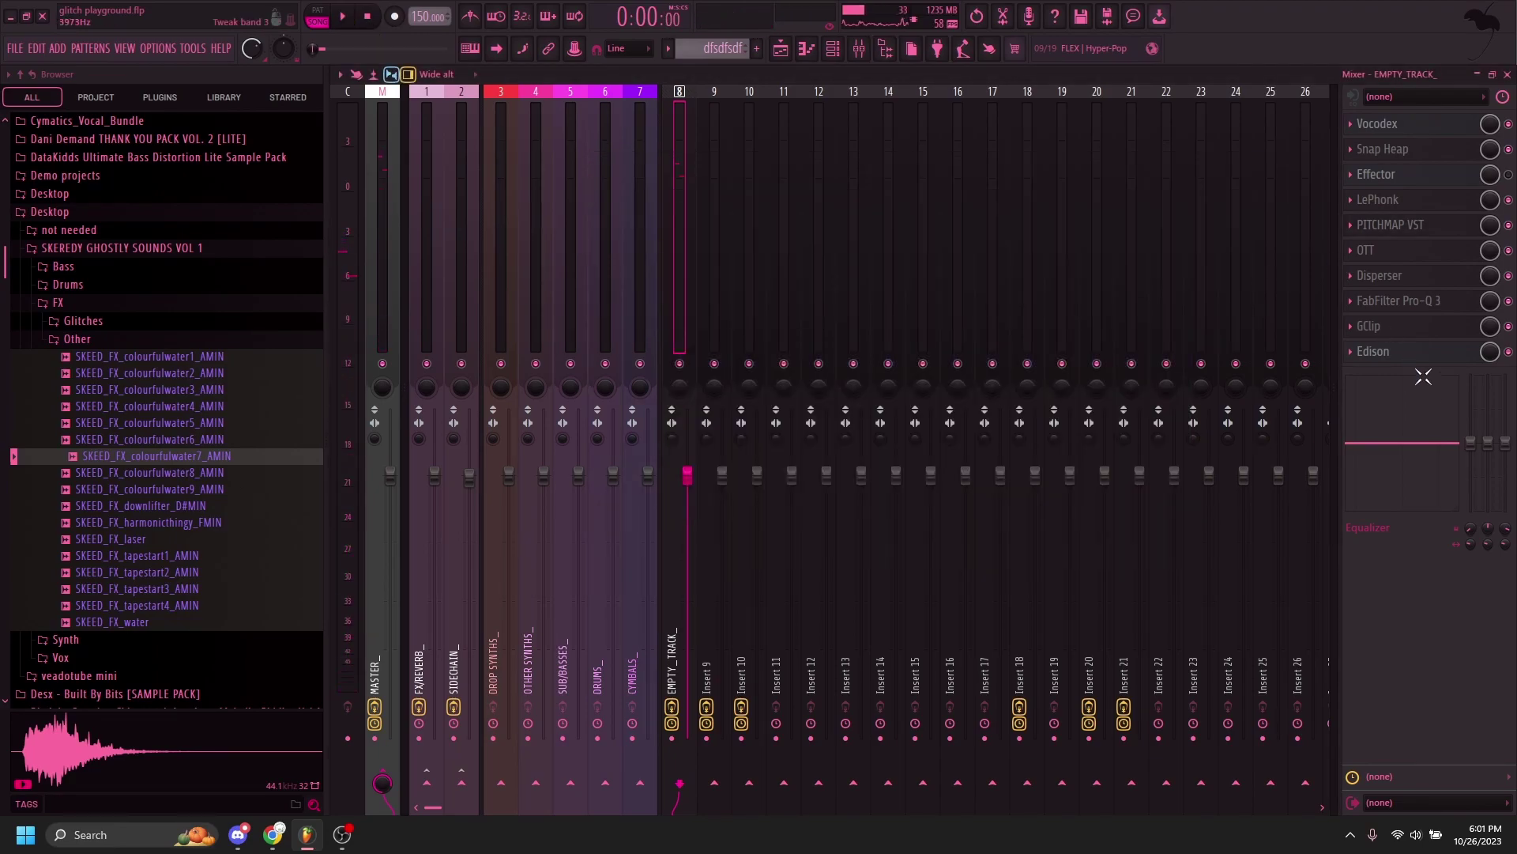
# - Open Edison on the EMPTY_TRACK_ insert and clear its old SKEED_GLITCH_17 recording
pyautogui.click(1392, 356)
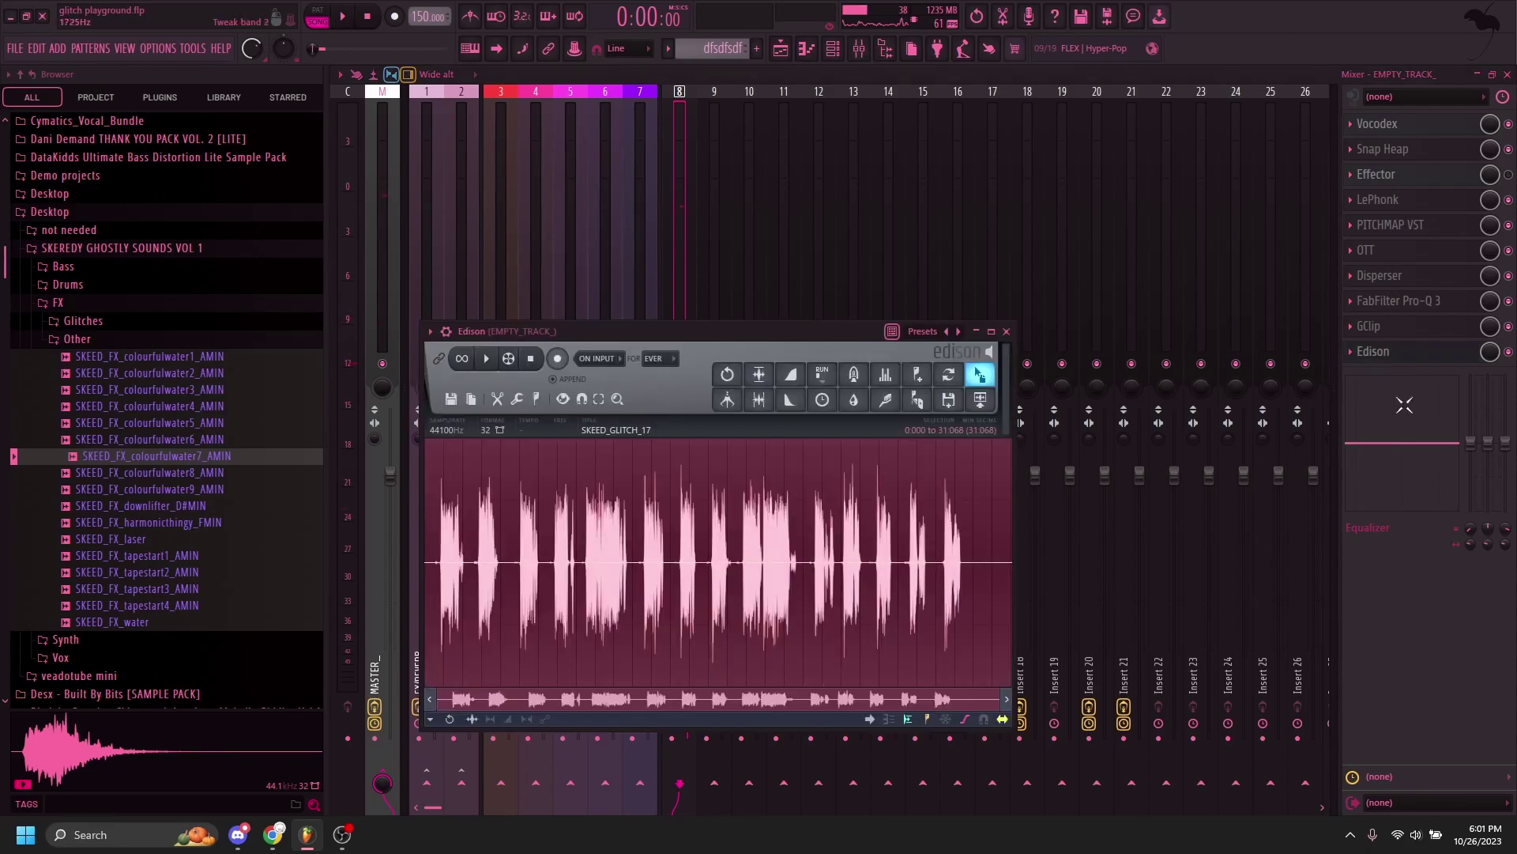
pyautogui.click(472, 398)
pyautogui.click(537, 516)
pyautogui.moveTo(561, 335); pyautogui.dragTo(695, 184)
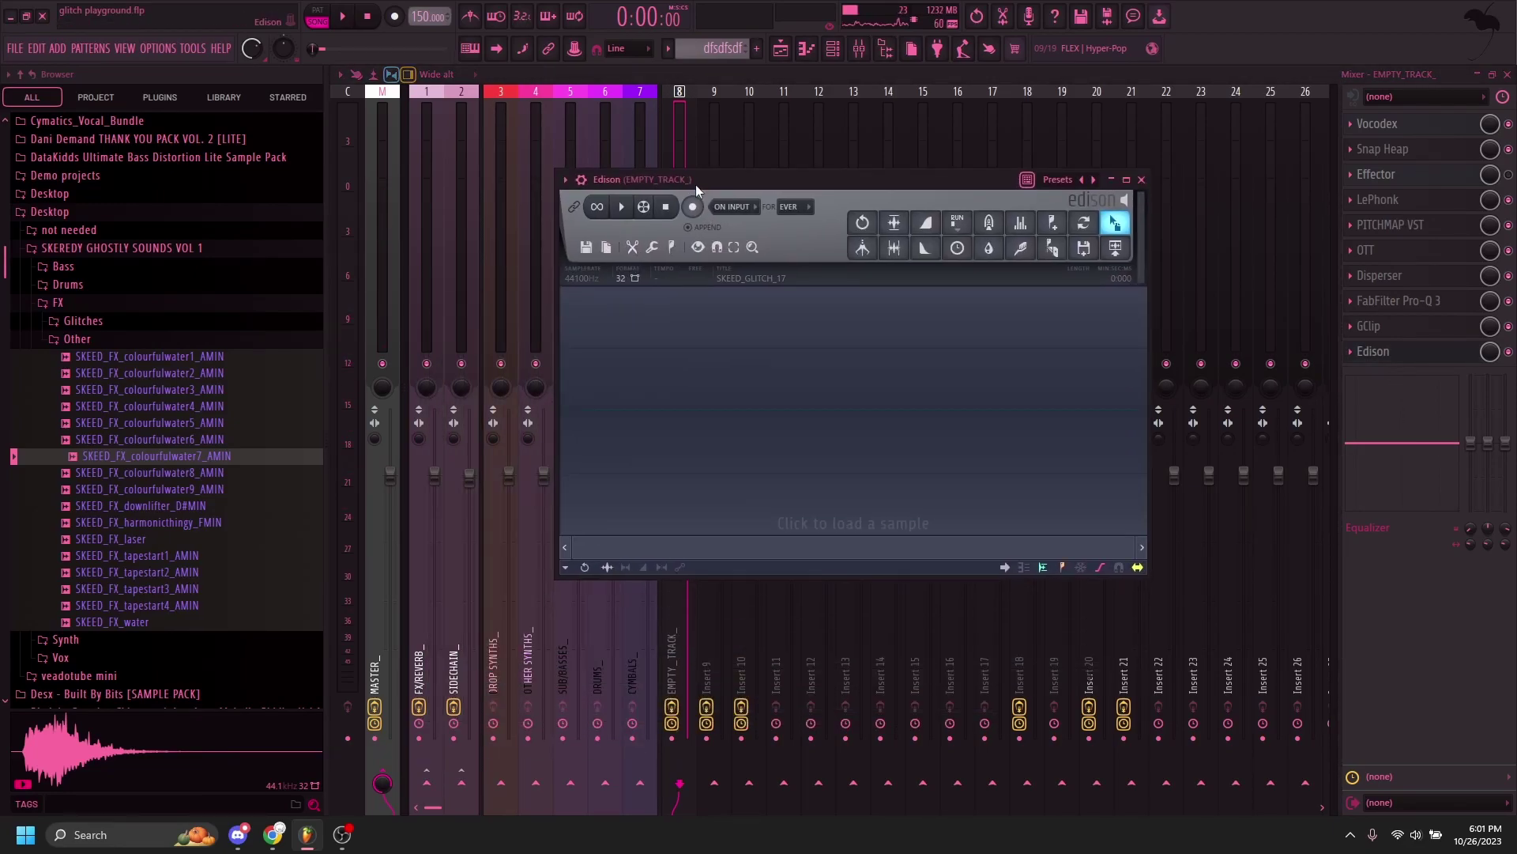
# - Record the arrangement's playback through the EMPTY_TRACK_ effects into Edison, pausing playback at the end
pyautogui.click(692, 206)
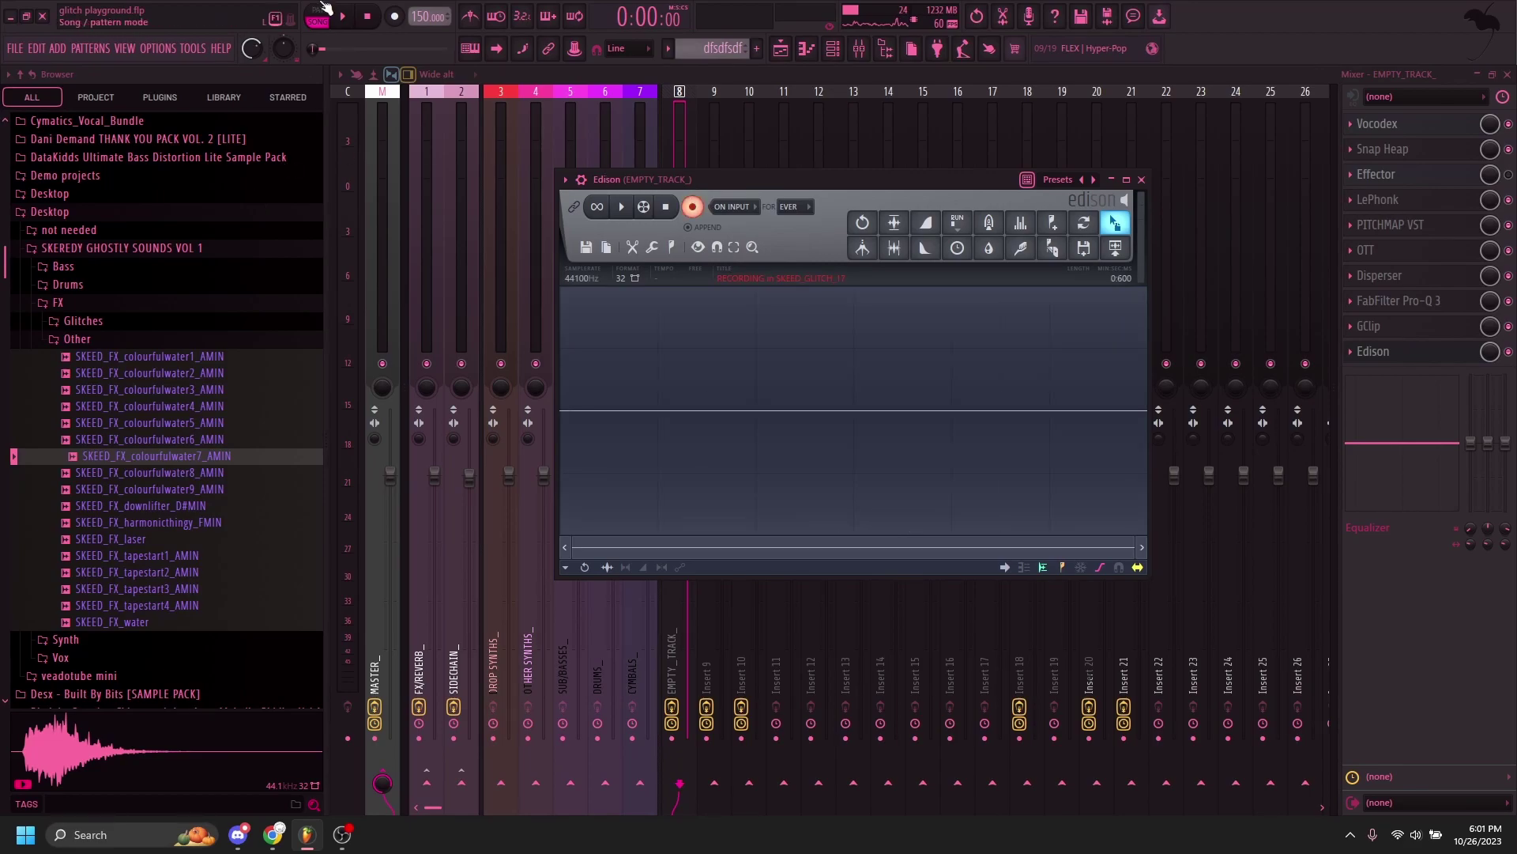
pyautogui.click(344, 17)
pyautogui.click(344, 17)
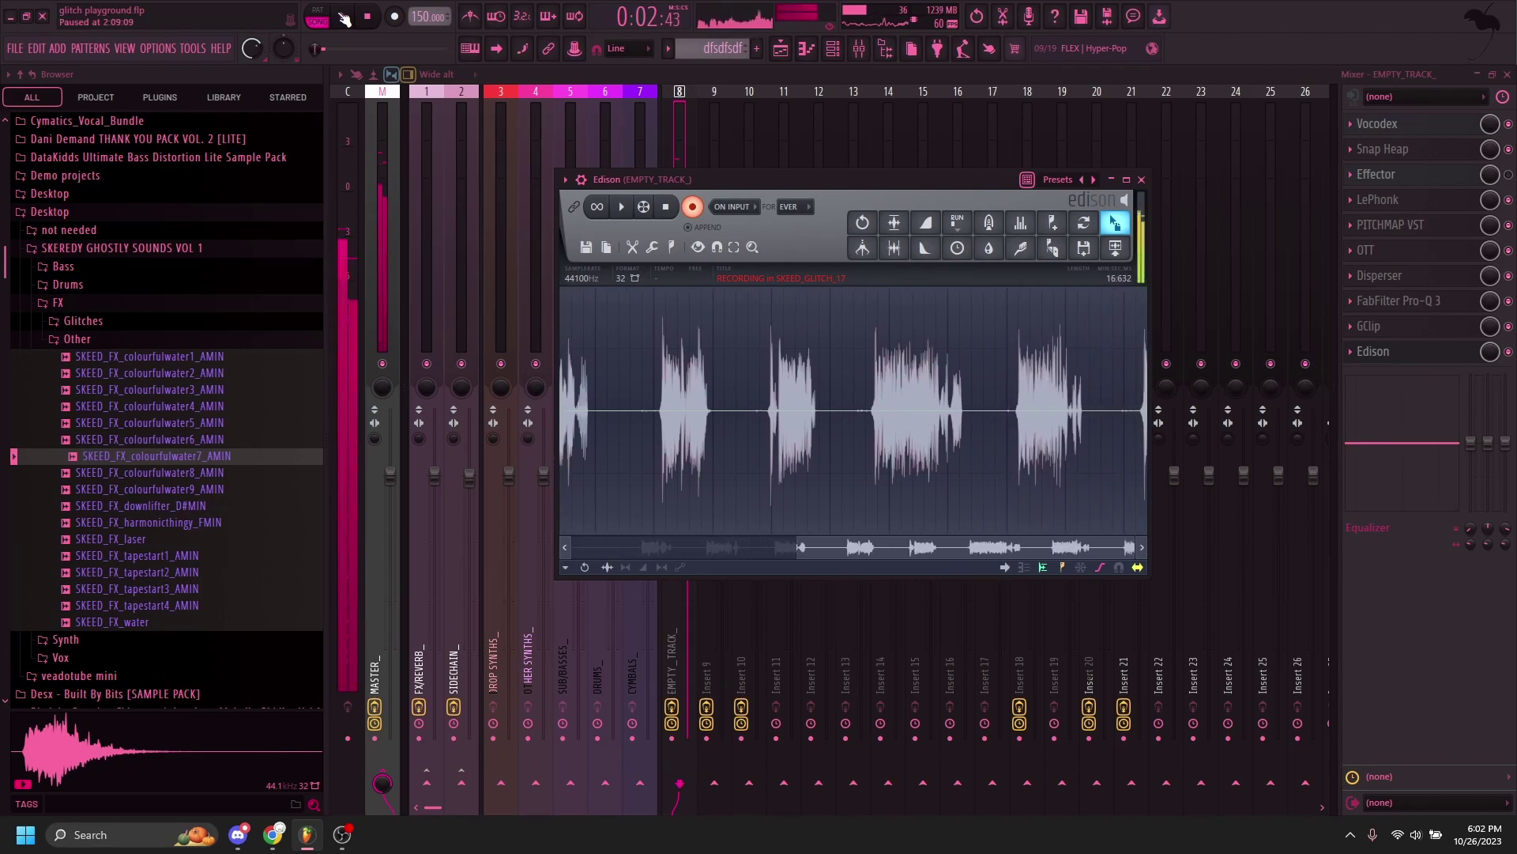
# - Place the SKEED_GLITCH_20 recording at the start of Track 10 in the playlist, undoing any stray clip
pyautogui.click(1507, 74)
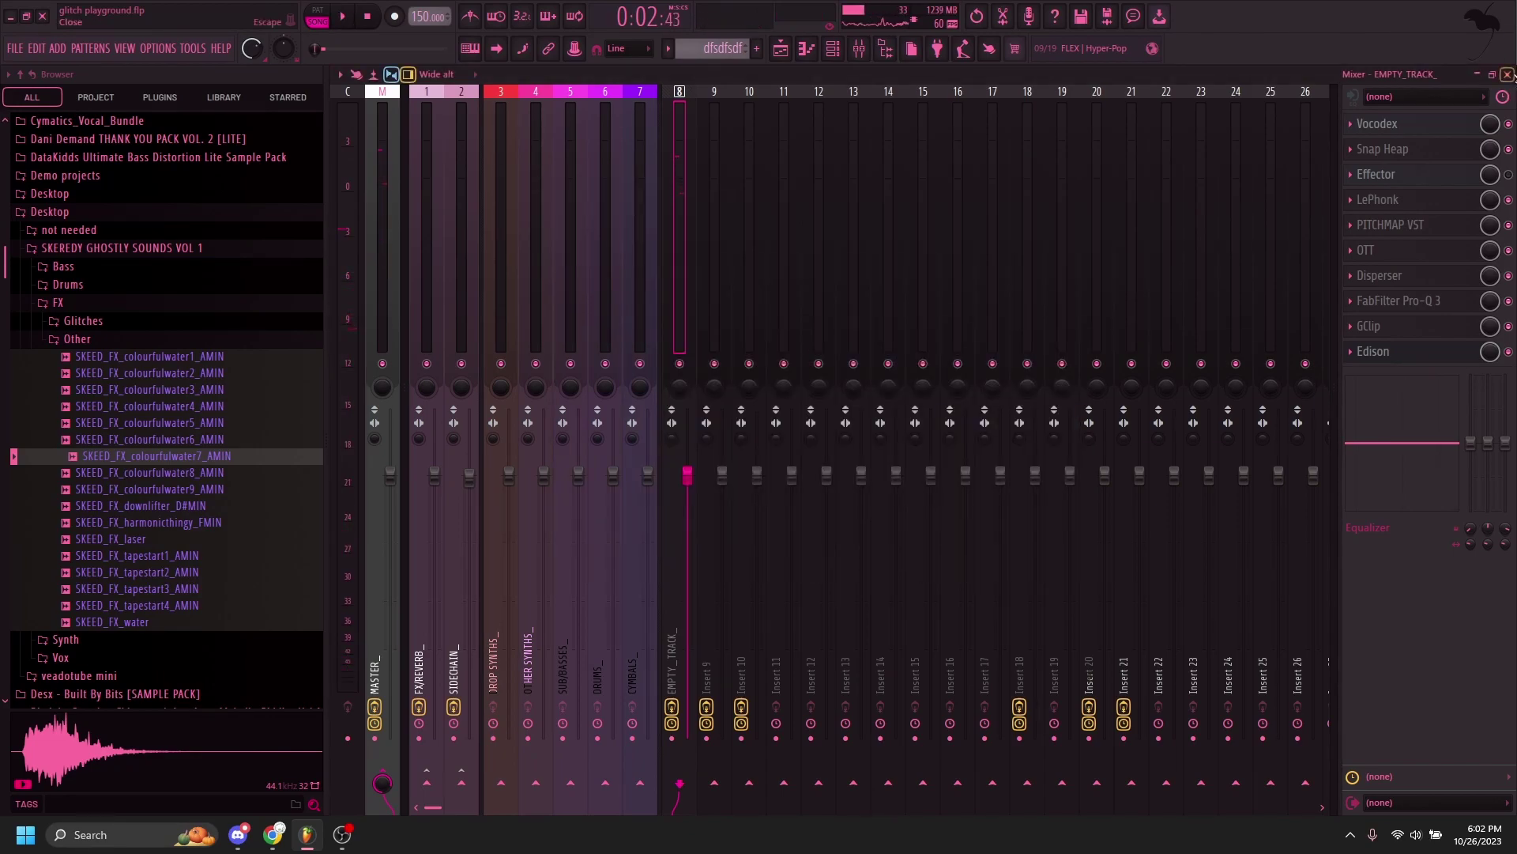
pyautogui.scroll(-4, 1477, 417)
pyautogui.moveTo(1113, 224)
pyautogui.mouseDown()
pyautogui.moveTo(998, 248)
pyautogui.moveTo(1027, 250)
pyautogui.mouseUp()
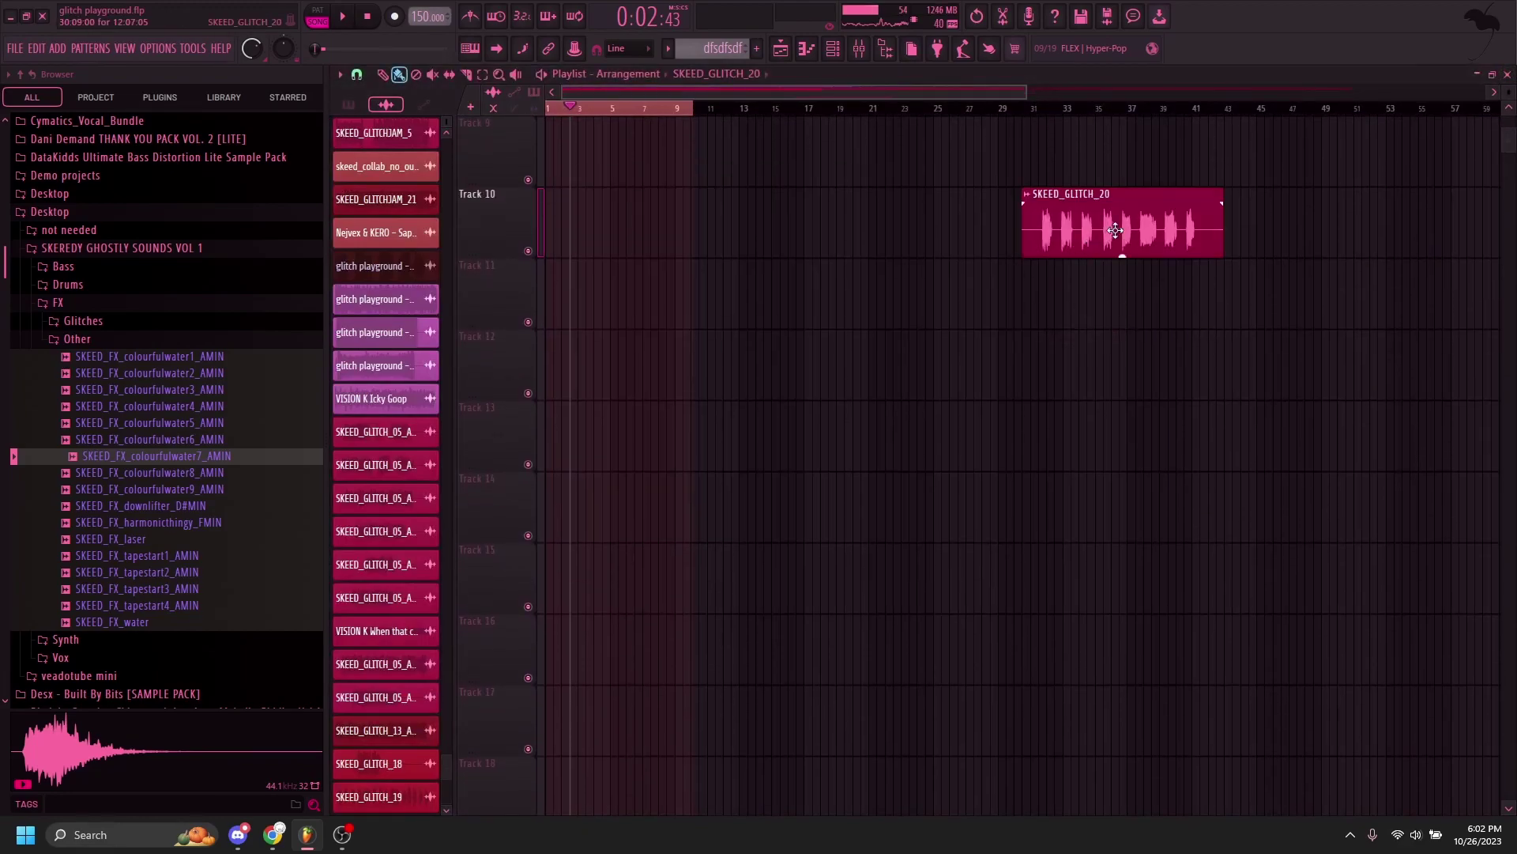
pyautogui.moveTo(1121, 250); pyautogui.dragTo(632, 246)
pyautogui.scroll(3, 597, 332)
pyautogui.click(736, 371)
pyautogui.hotkey('ctrl', 'z')
# - Trim the silence before the first glitch in the SKEED_GLITCH_20 clip, and move the clip back to bar 1 on soloed Track 10
pyautogui.scroll(3, 603, 122)
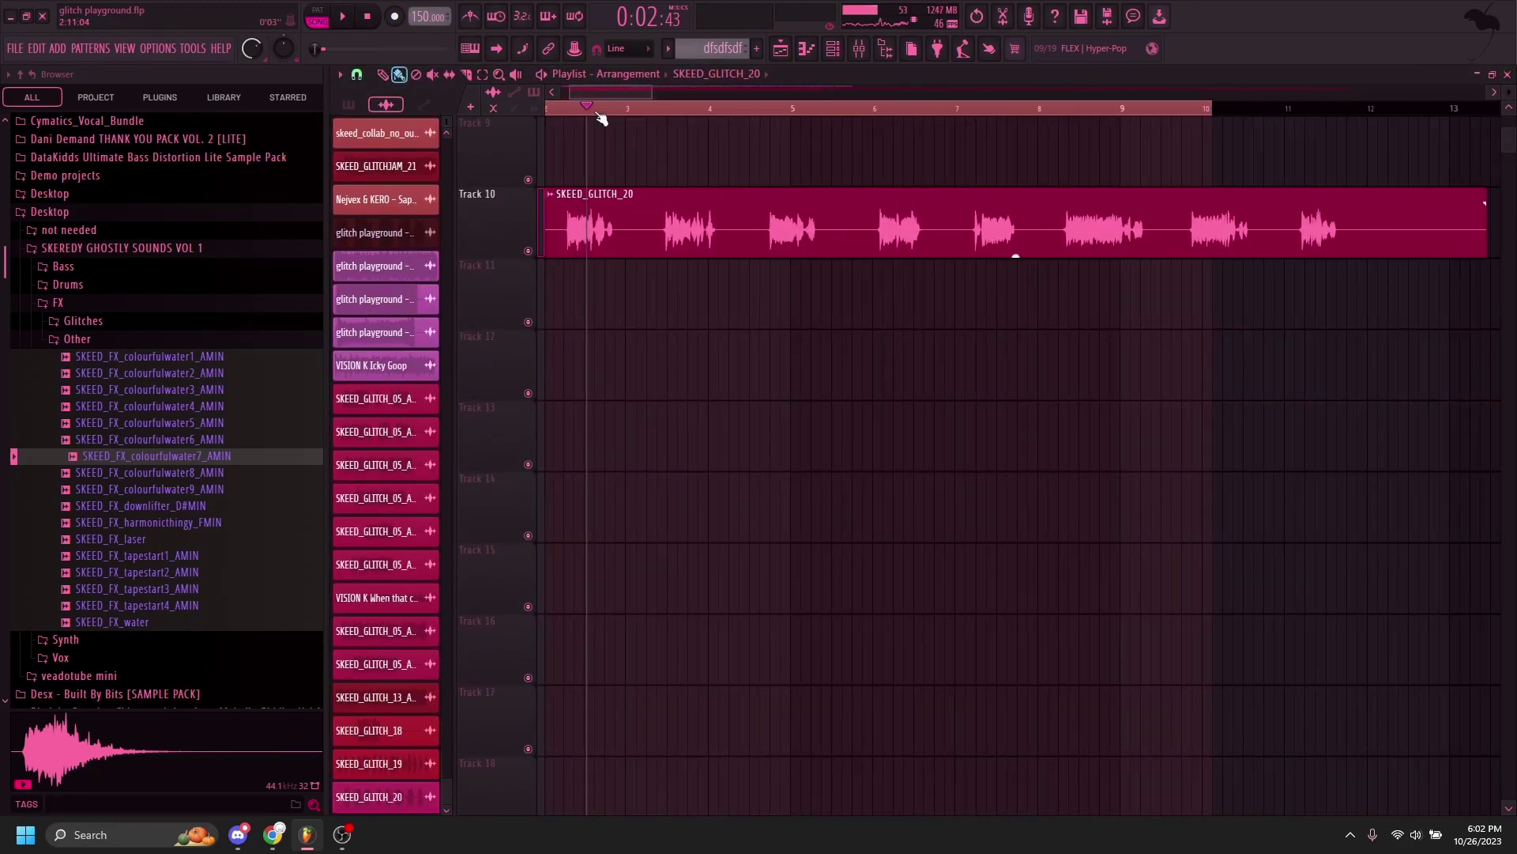
pyautogui.moveTo(559, 241); pyautogui.dragTo(662, 237)
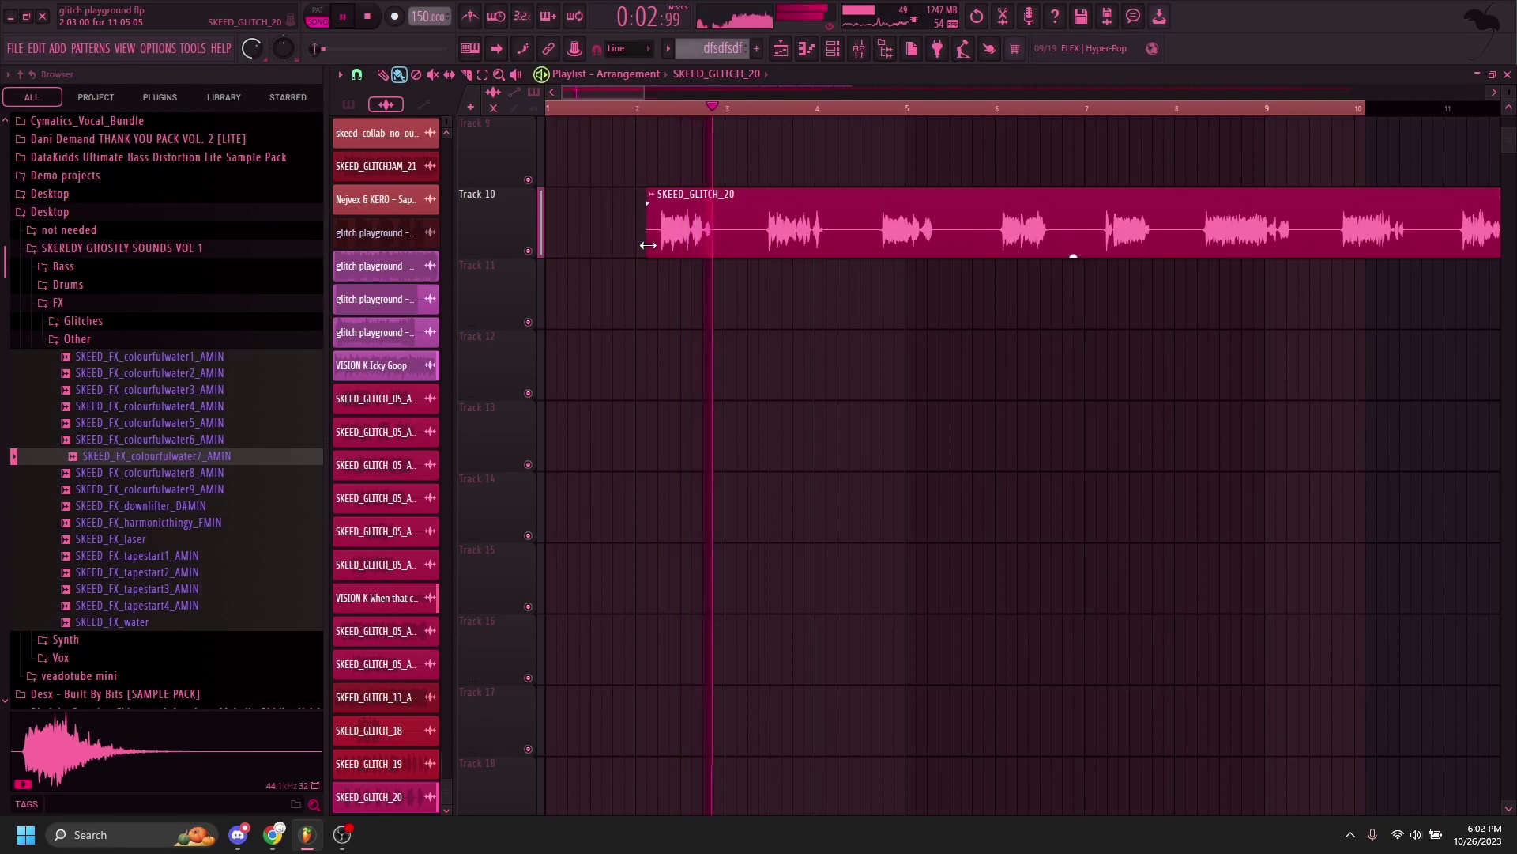
pyautogui.press('space')
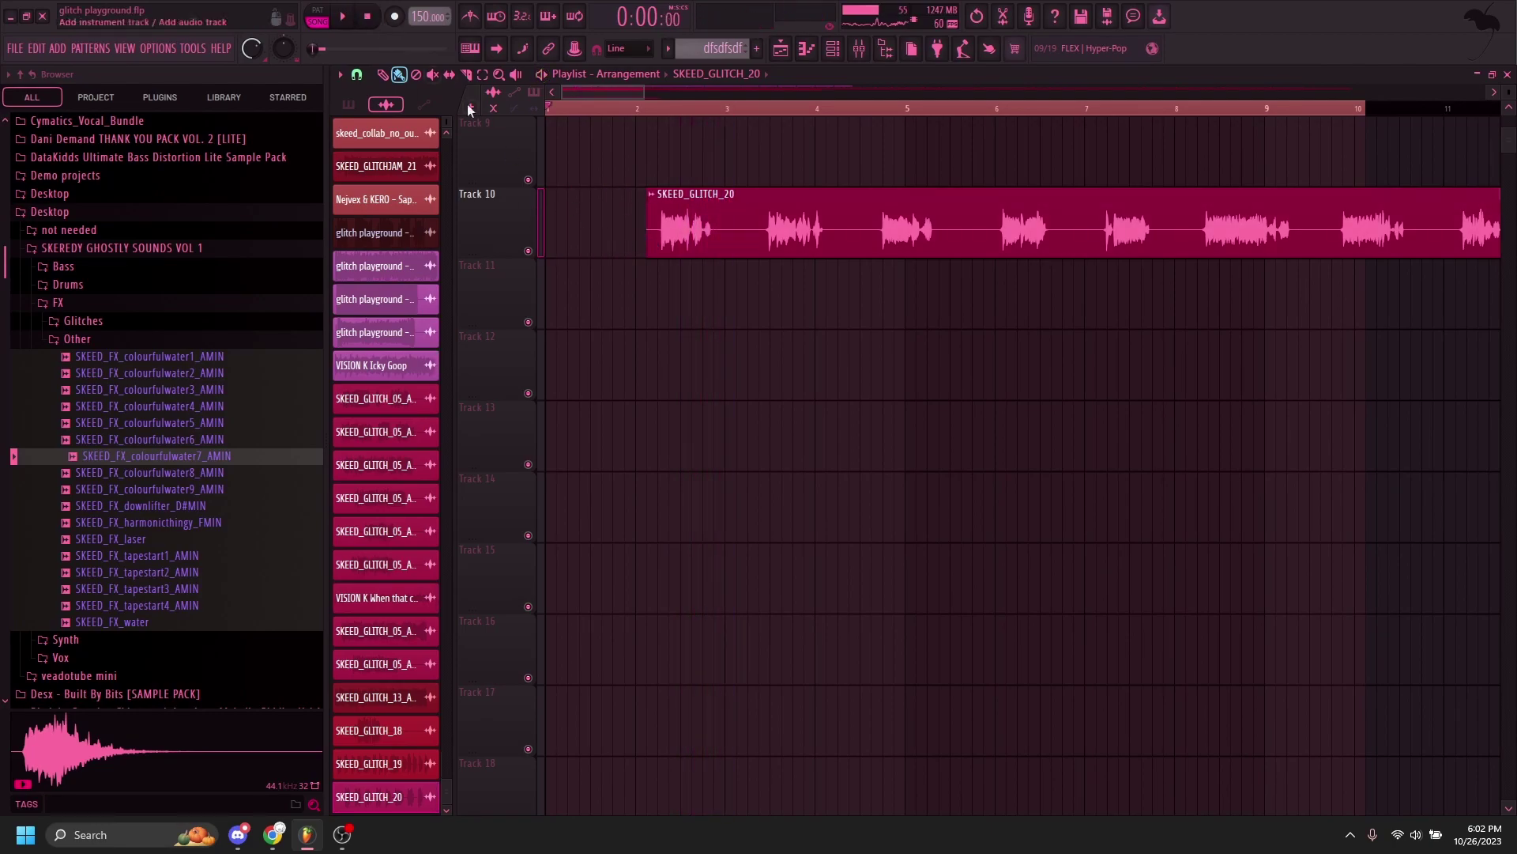
pyautogui.rightClick(528, 250)
pyautogui.moveTo(843, 218); pyautogui.dragTo(742, 217)
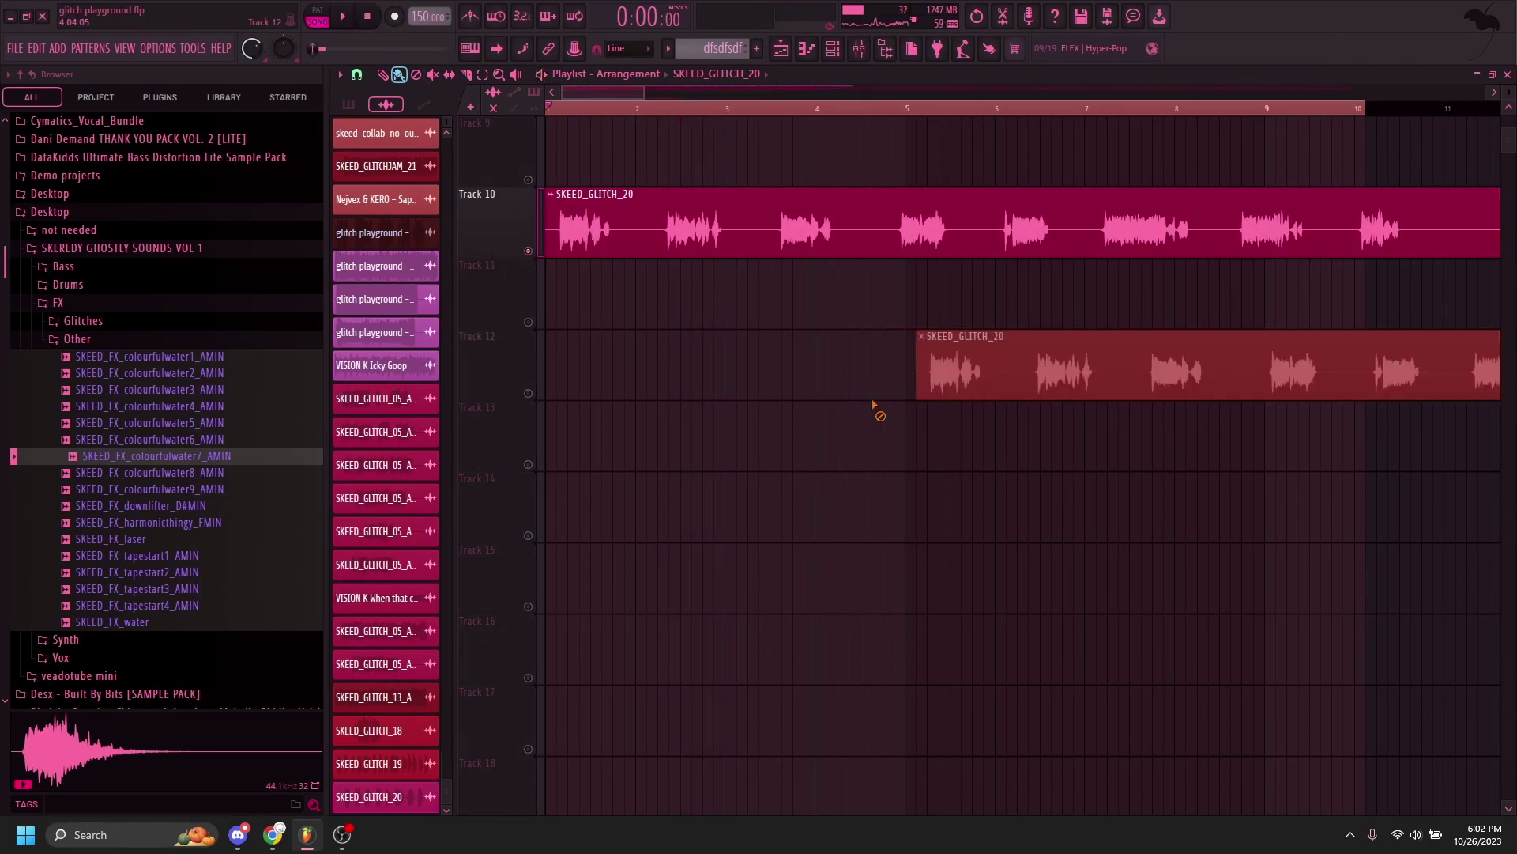
# - Preview the SKEED_FX_colourfulwater1_AMIN sample and delete the stray SKEED_GLITCH_20 copy from Track 12
pyautogui.click(210, 356)
pyautogui.rightClick(921, 399)
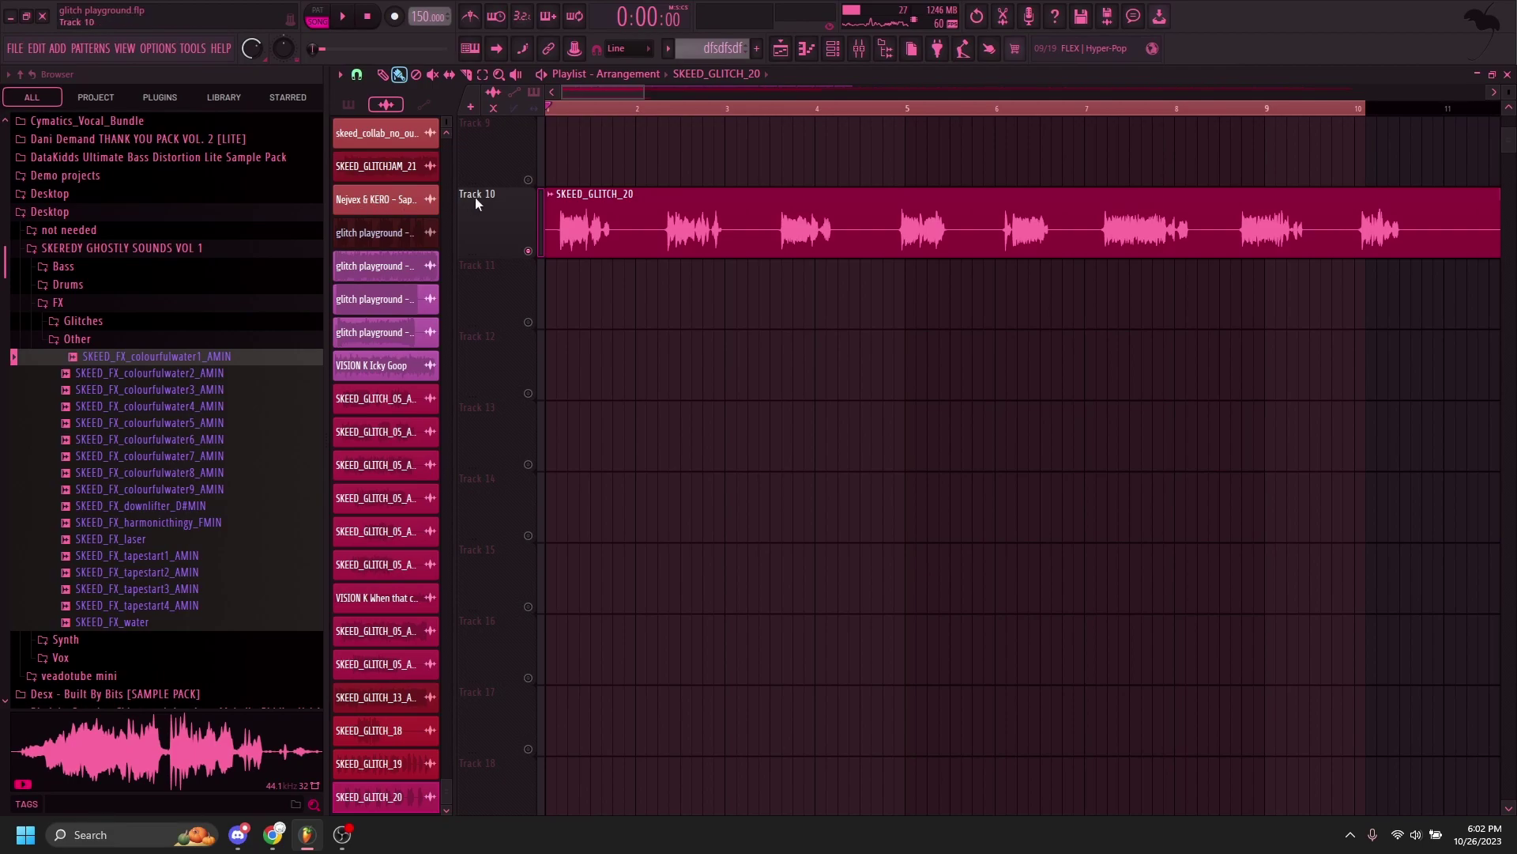
# - Listen to the separate glitches in the SKEED_GLITCH_20 clip, replaying the third one before bar 4
pyautogui.scroll(5, 576, 251)
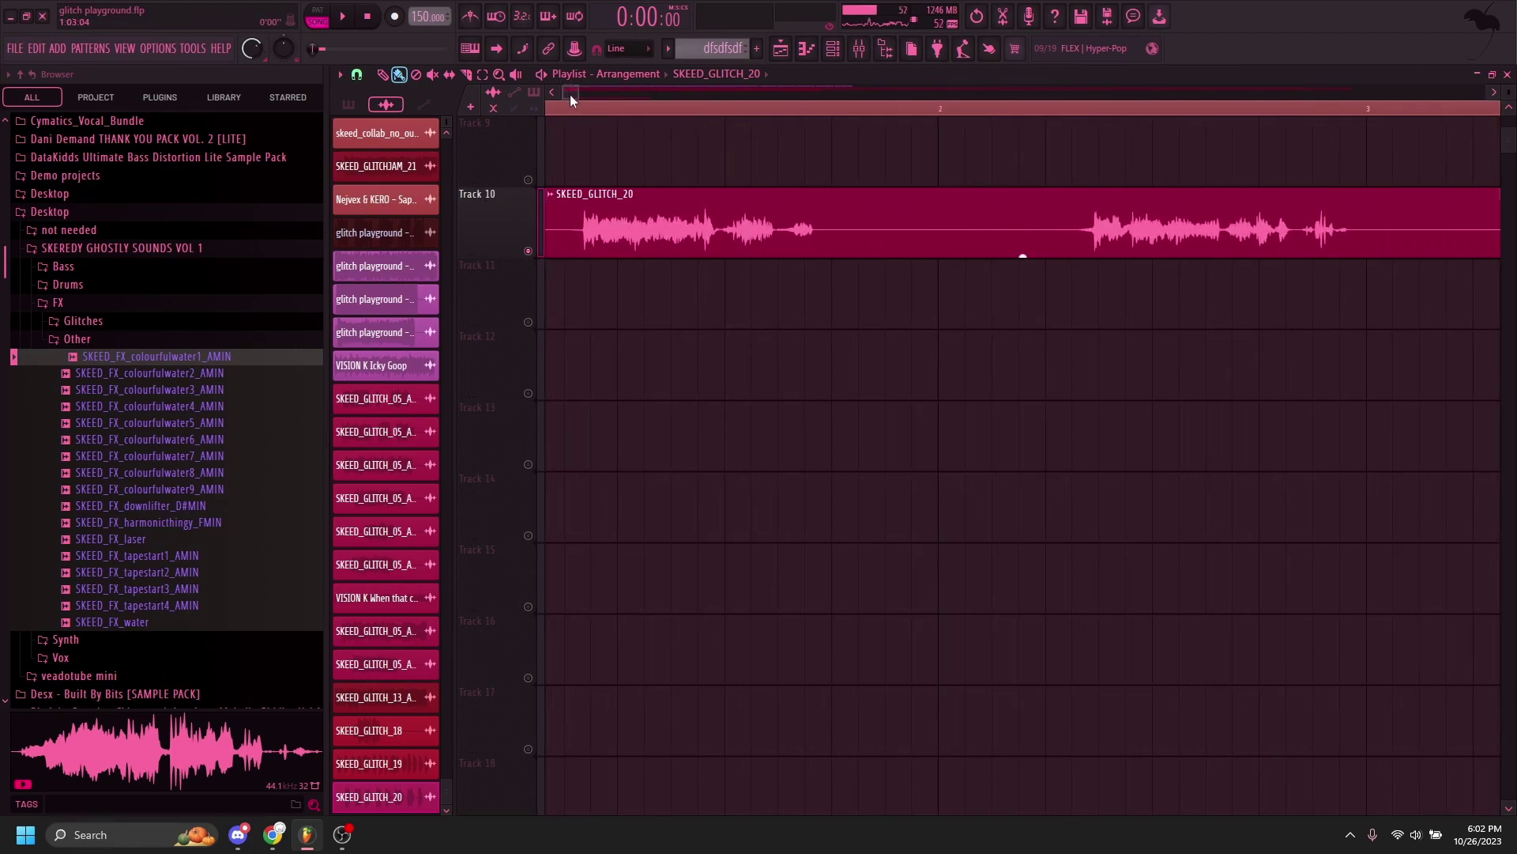
pyautogui.moveTo(571, 96); pyautogui.dragTo(560, 96)
pyautogui.press('space')
pyautogui.scroll(-4, 807, 222)
pyautogui.press('space')
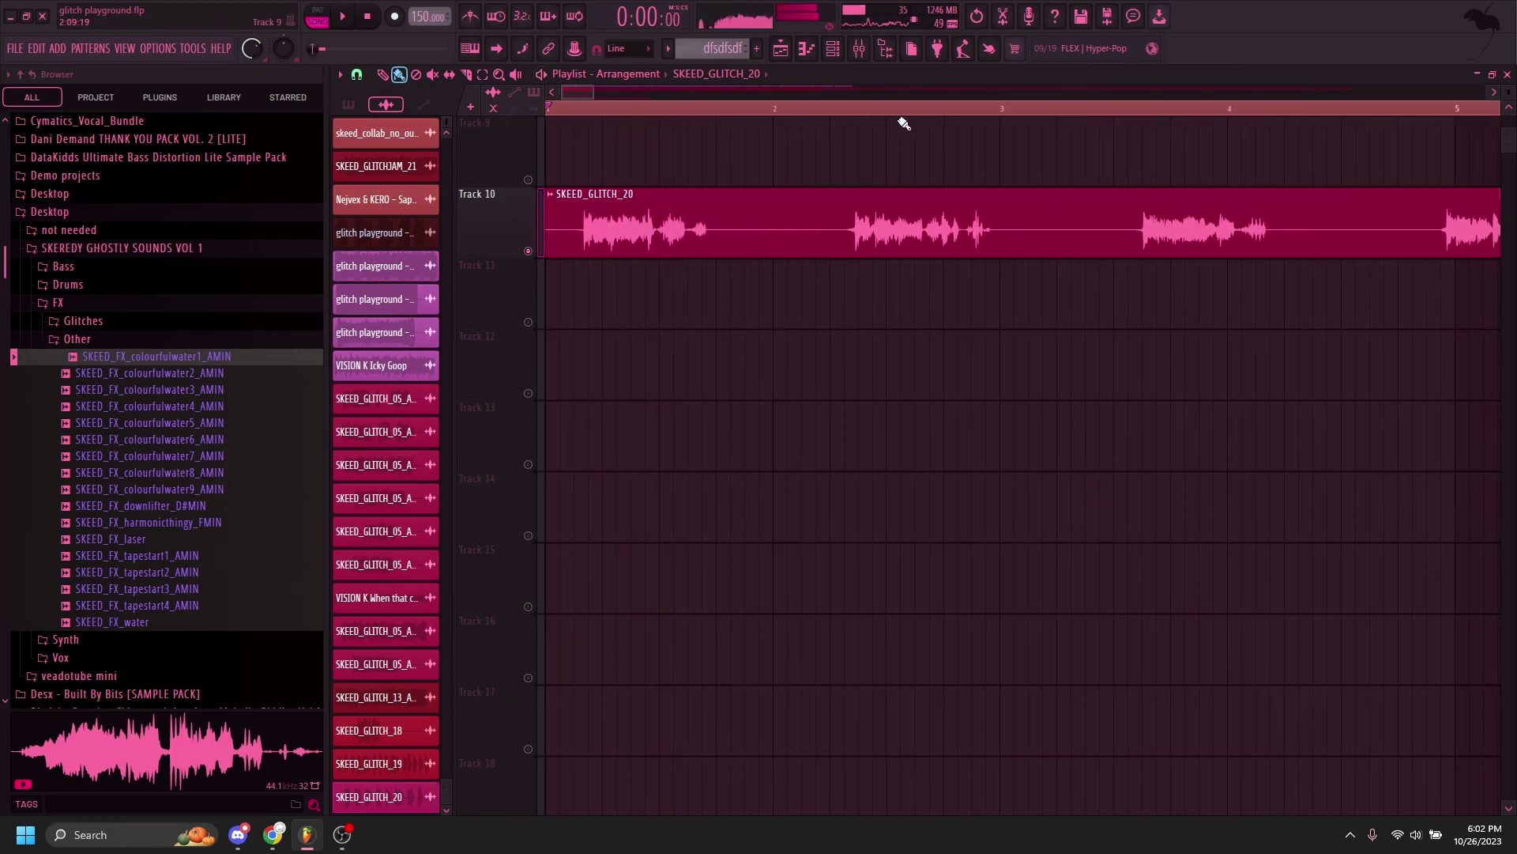
pyautogui.press('space')
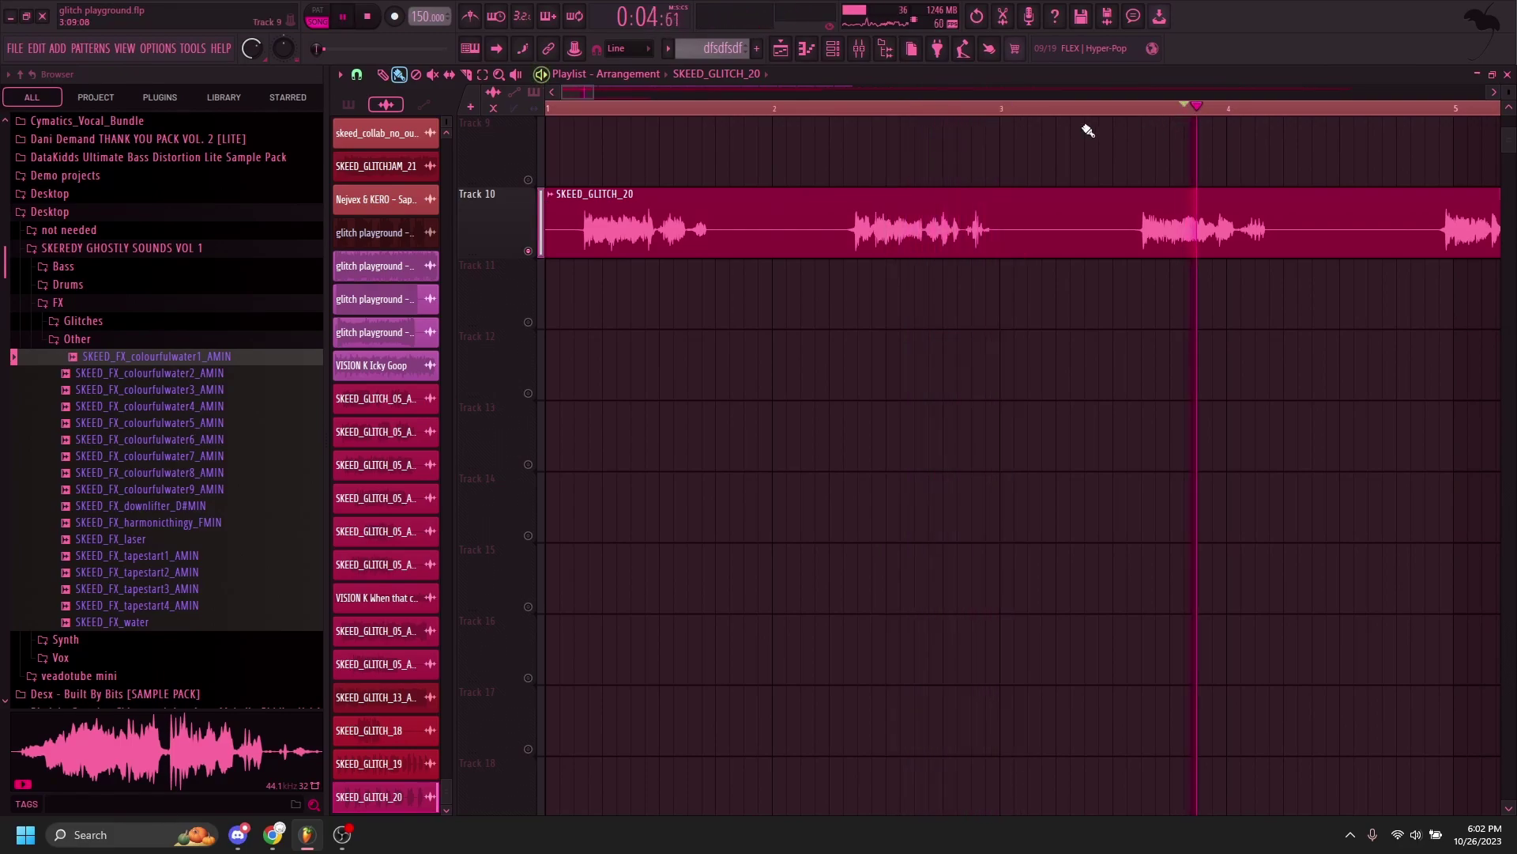
pyautogui.scroll(-3, 1035, 144)
pyautogui.press('space')
pyautogui.click(953, 108)
pyautogui.press('space')
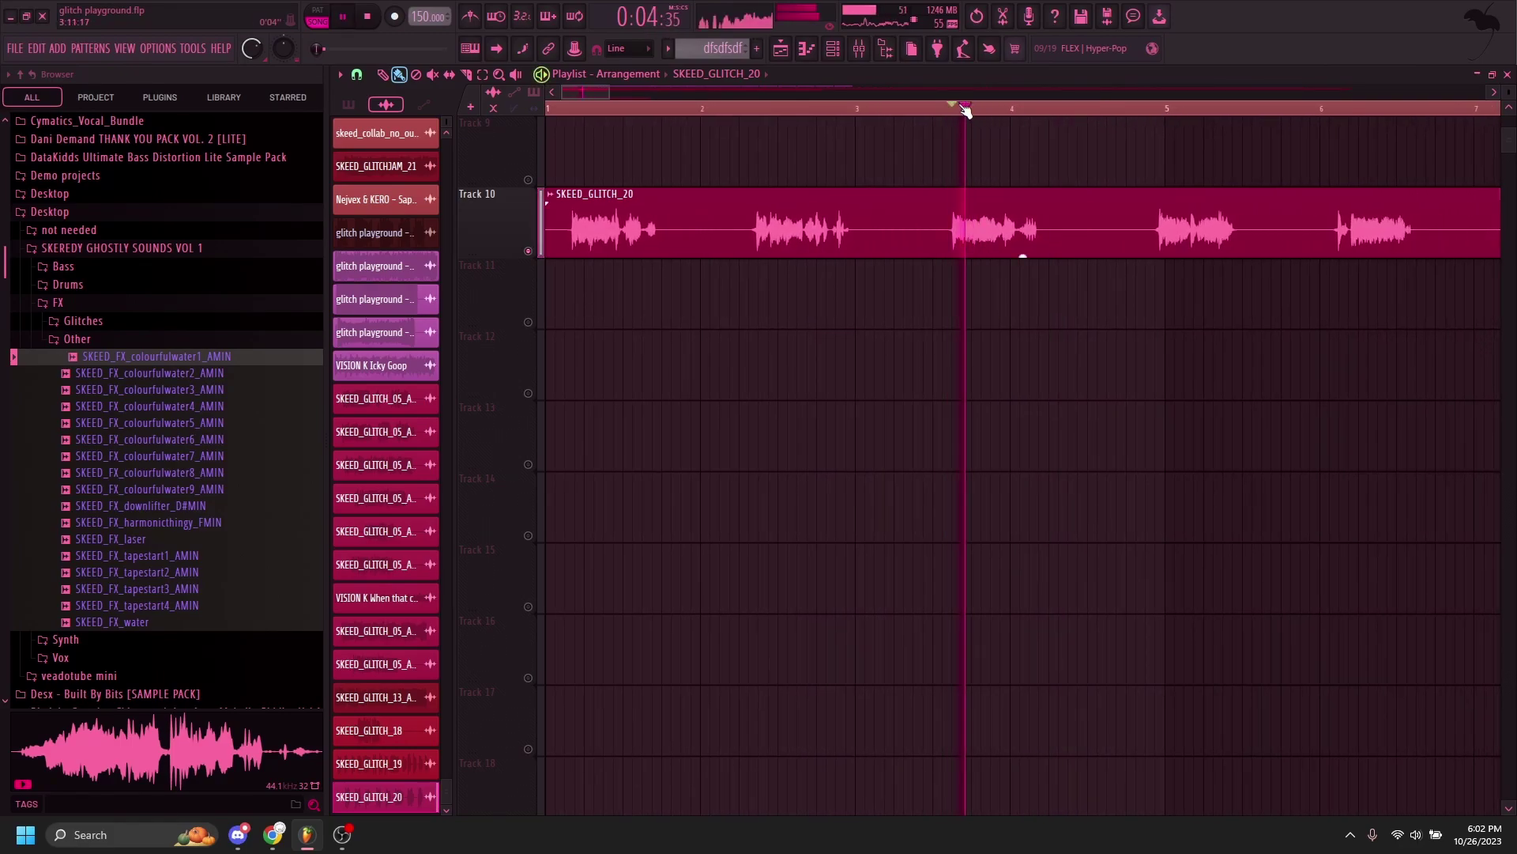
pyautogui.press('space')
# - Isolate the third glitch of the SKEED_GLITCH_20 clip by removing the audio around it, and move it to bar 1 of Track 10
pyautogui.moveTo(546, 235); pyautogui.dragTo(943, 240)
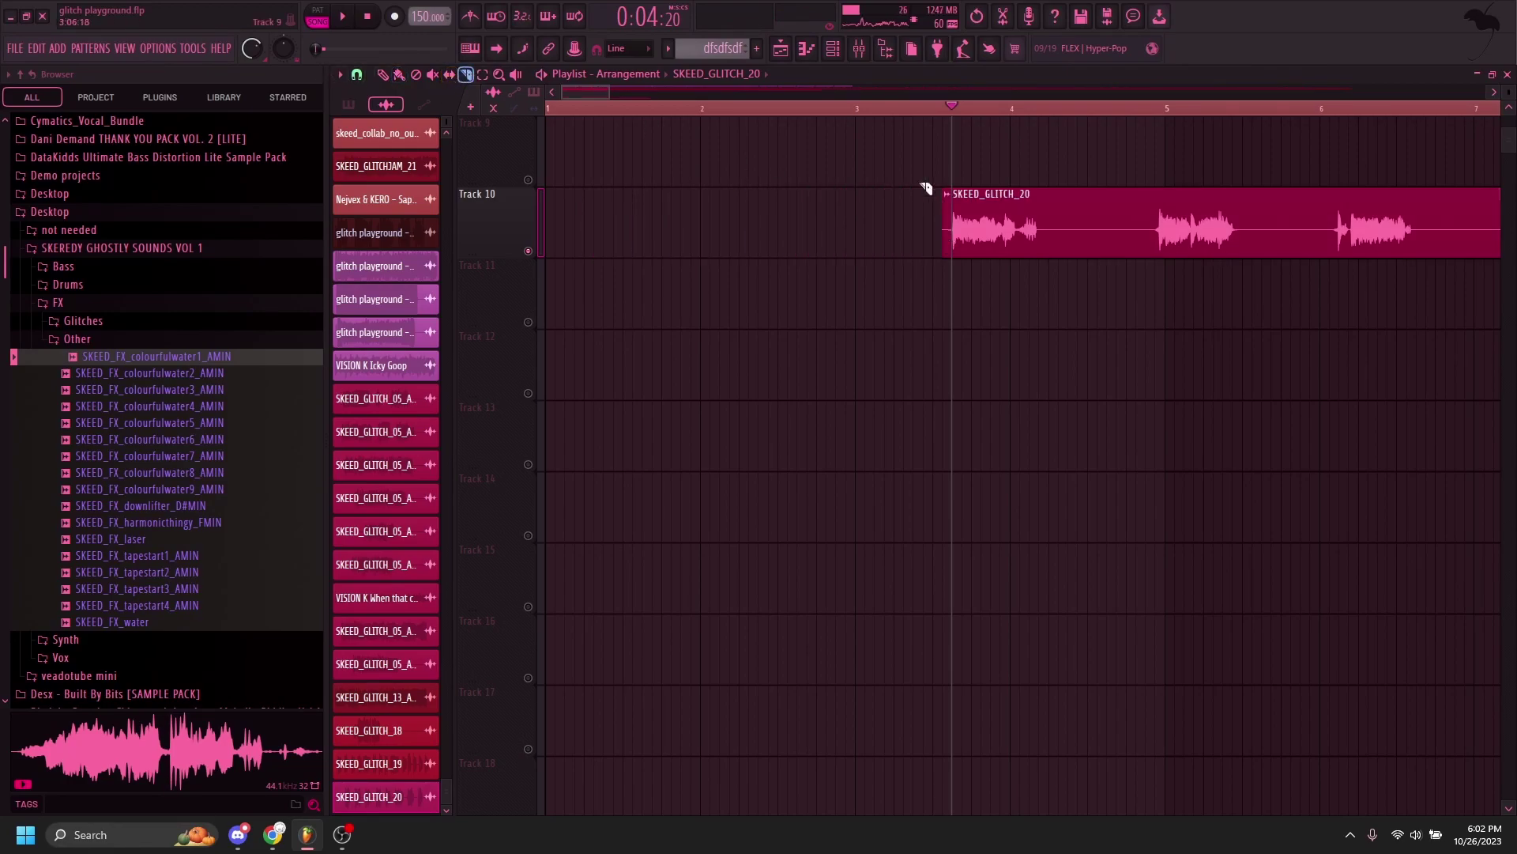
pyautogui.rightClick(1194, 215)
pyautogui.moveTo(1000, 223); pyautogui.dragTo(609, 204)
pyautogui.click(556, 110)
# - Add a fade-in and a fade-out to the isolated SKEED_GLITCH_20 clip and play it back
pyautogui.scroll(3, 556, 110)
pyautogui.moveTo(836, 207); pyautogui.dragTo(766, 208)
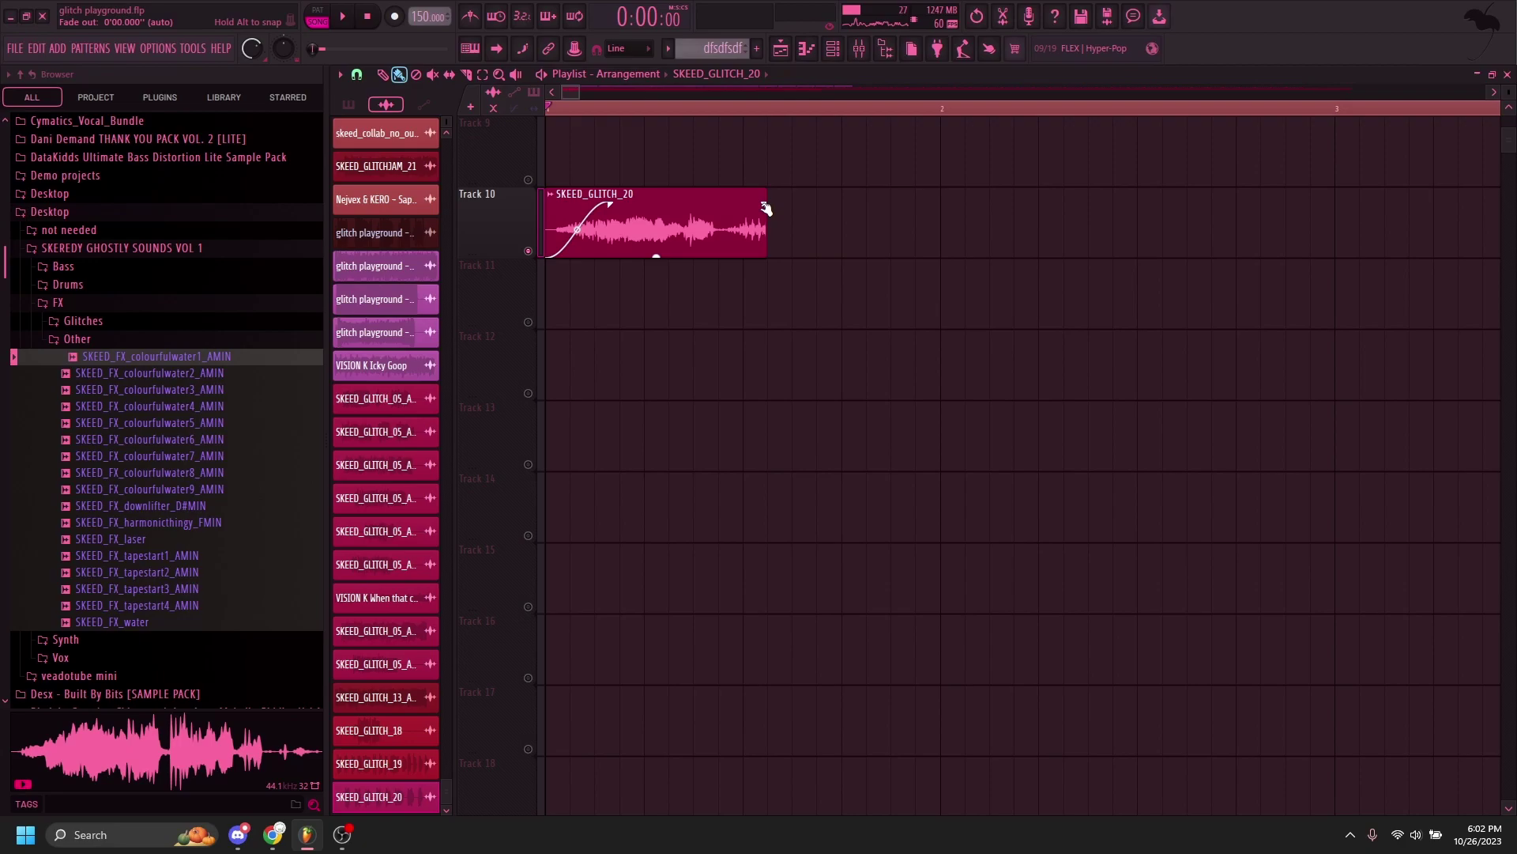
pyautogui.press('space')
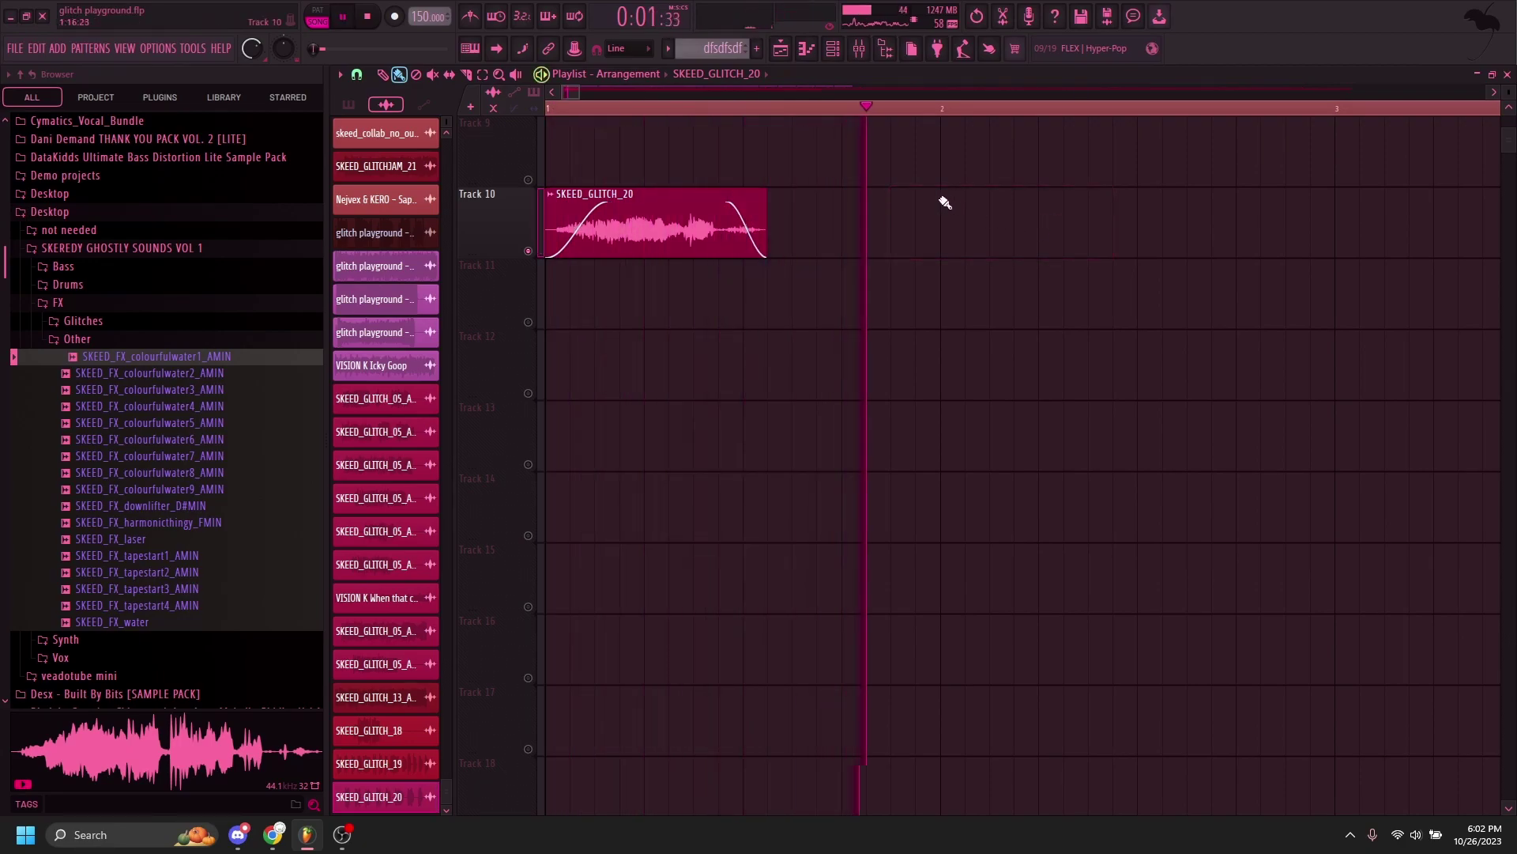
pyautogui.press('space')
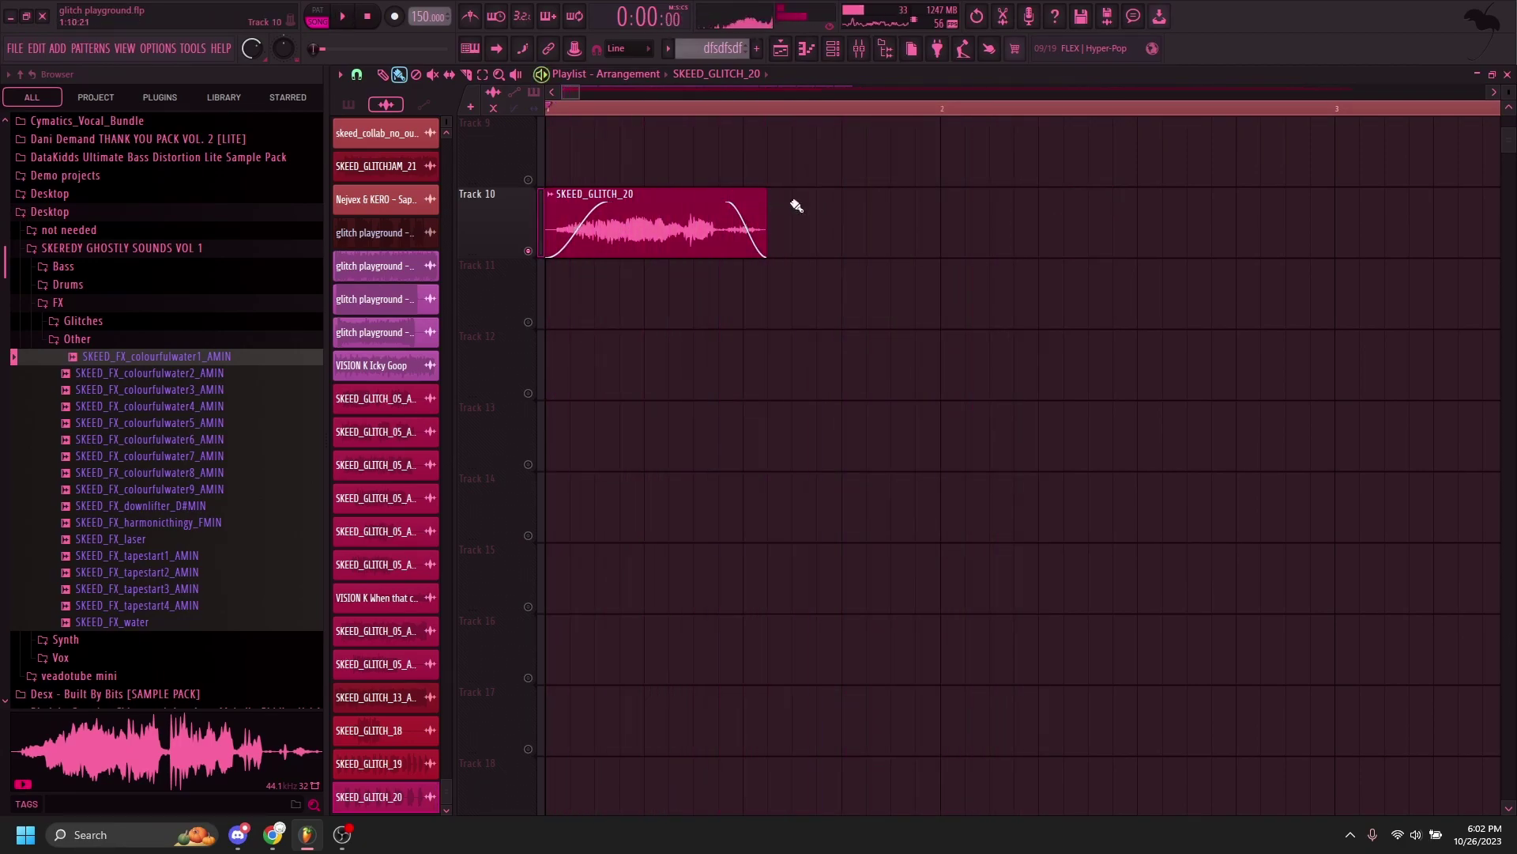
# - Route the SKEED_GLITCH_20 audio clip to mixer Insert 18 and listen to it with that insert's effects bypassed
pyautogui.doubleClick(656, 250)
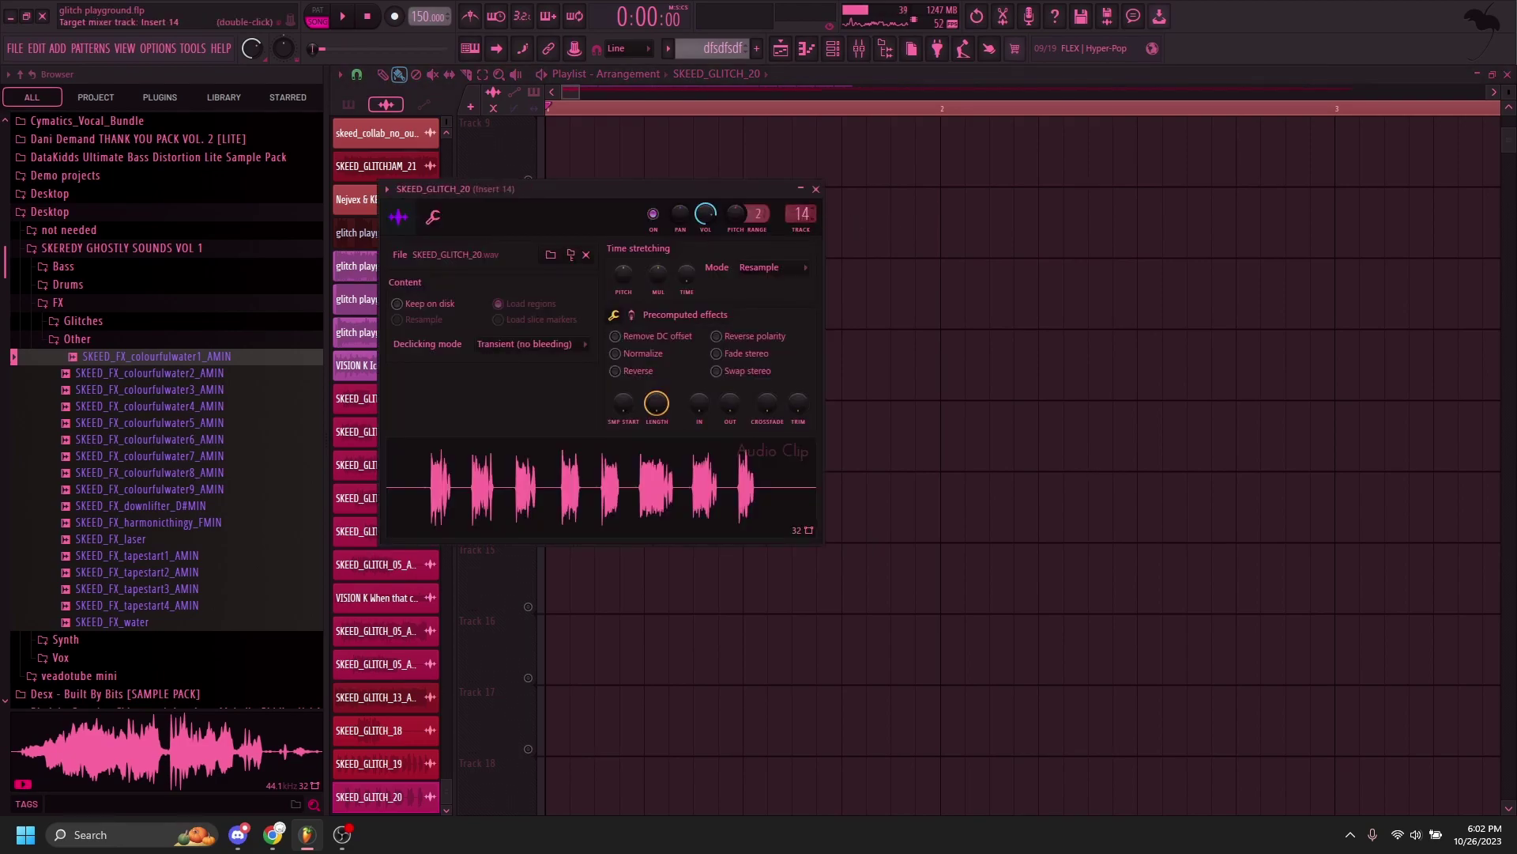
pyautogui.click(859, 48)
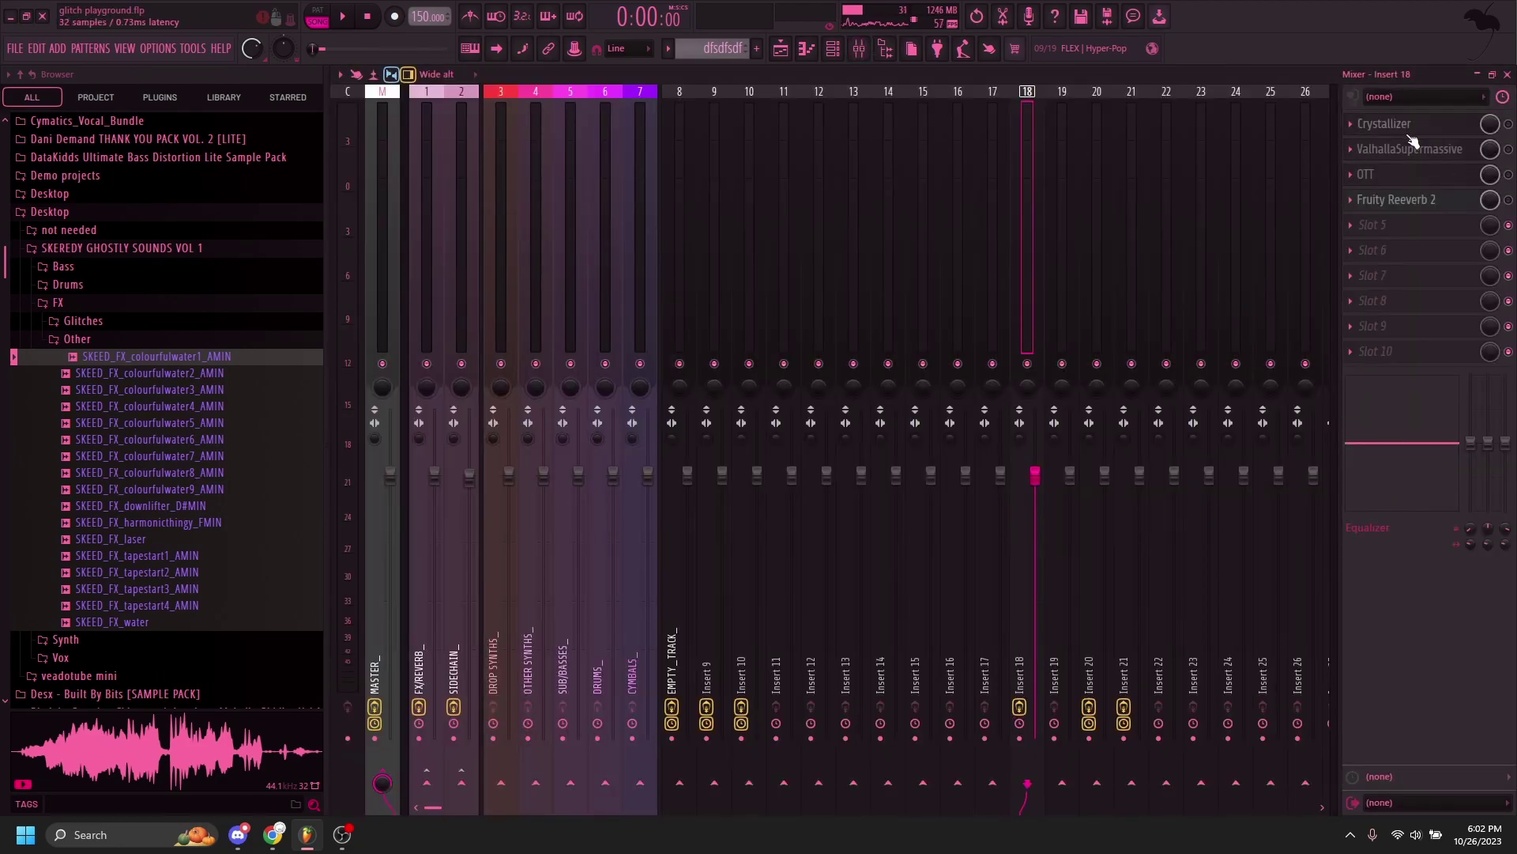
pyautogui.click(1508, 74)
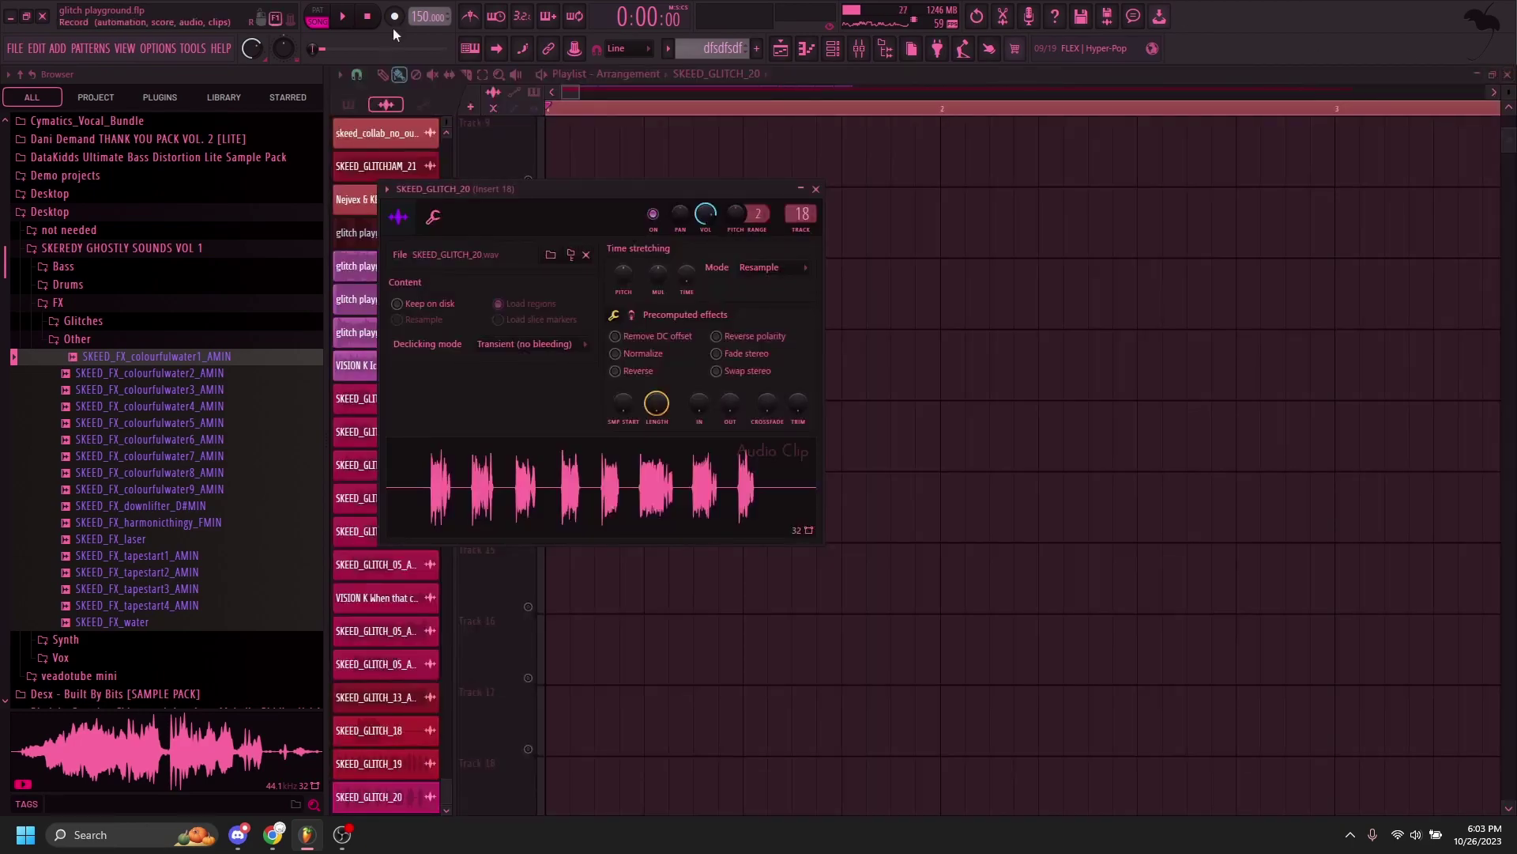
pyautogui.click(340, 18)
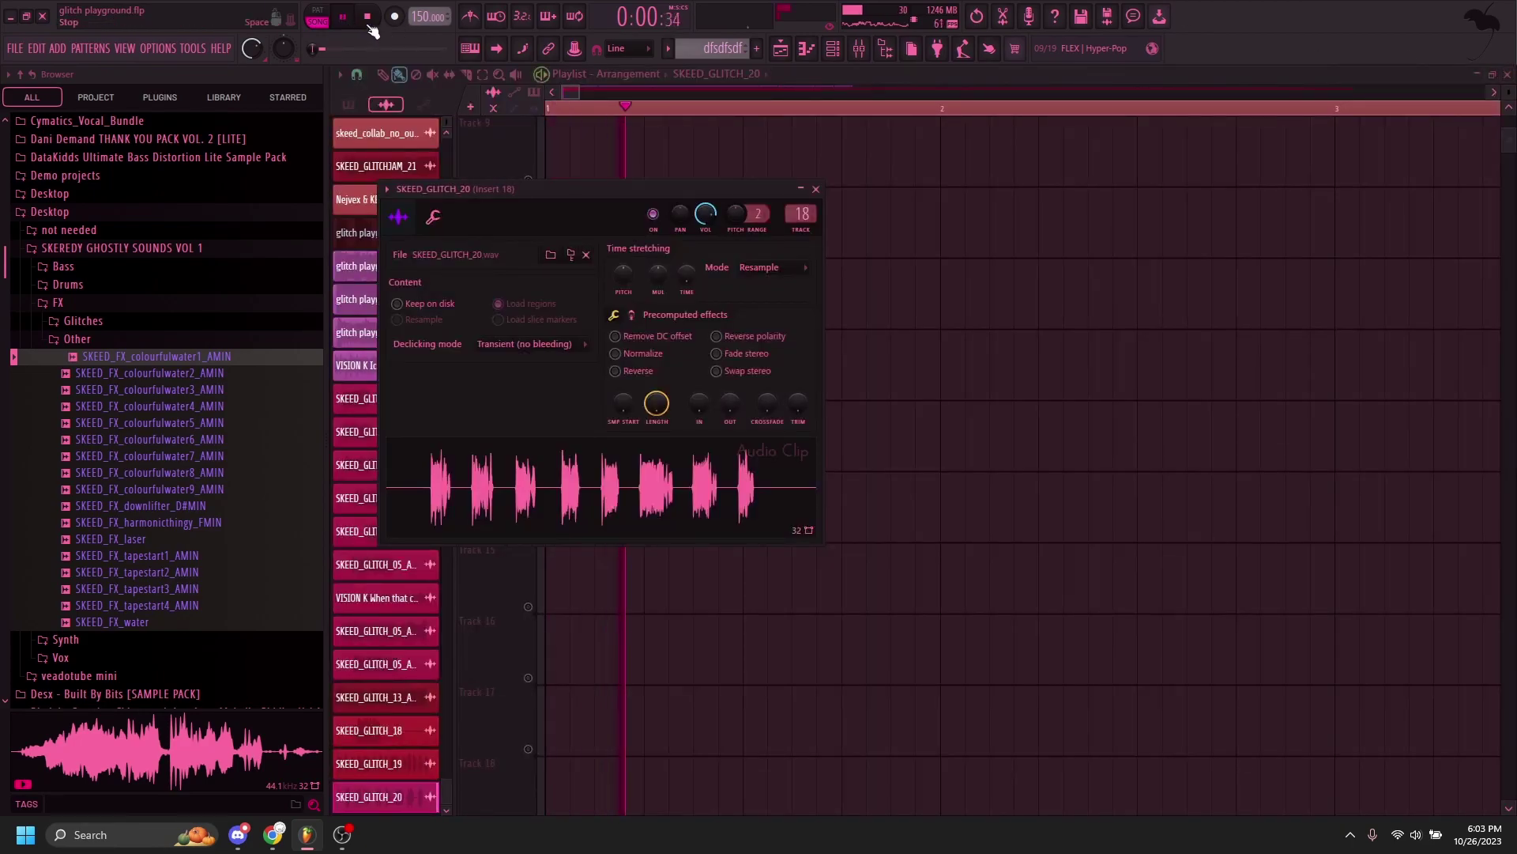
# - Enable ValhallaSupermassive on Insert 18, show its settings and listen to the clip through it
pyautogui.click(858, 53)
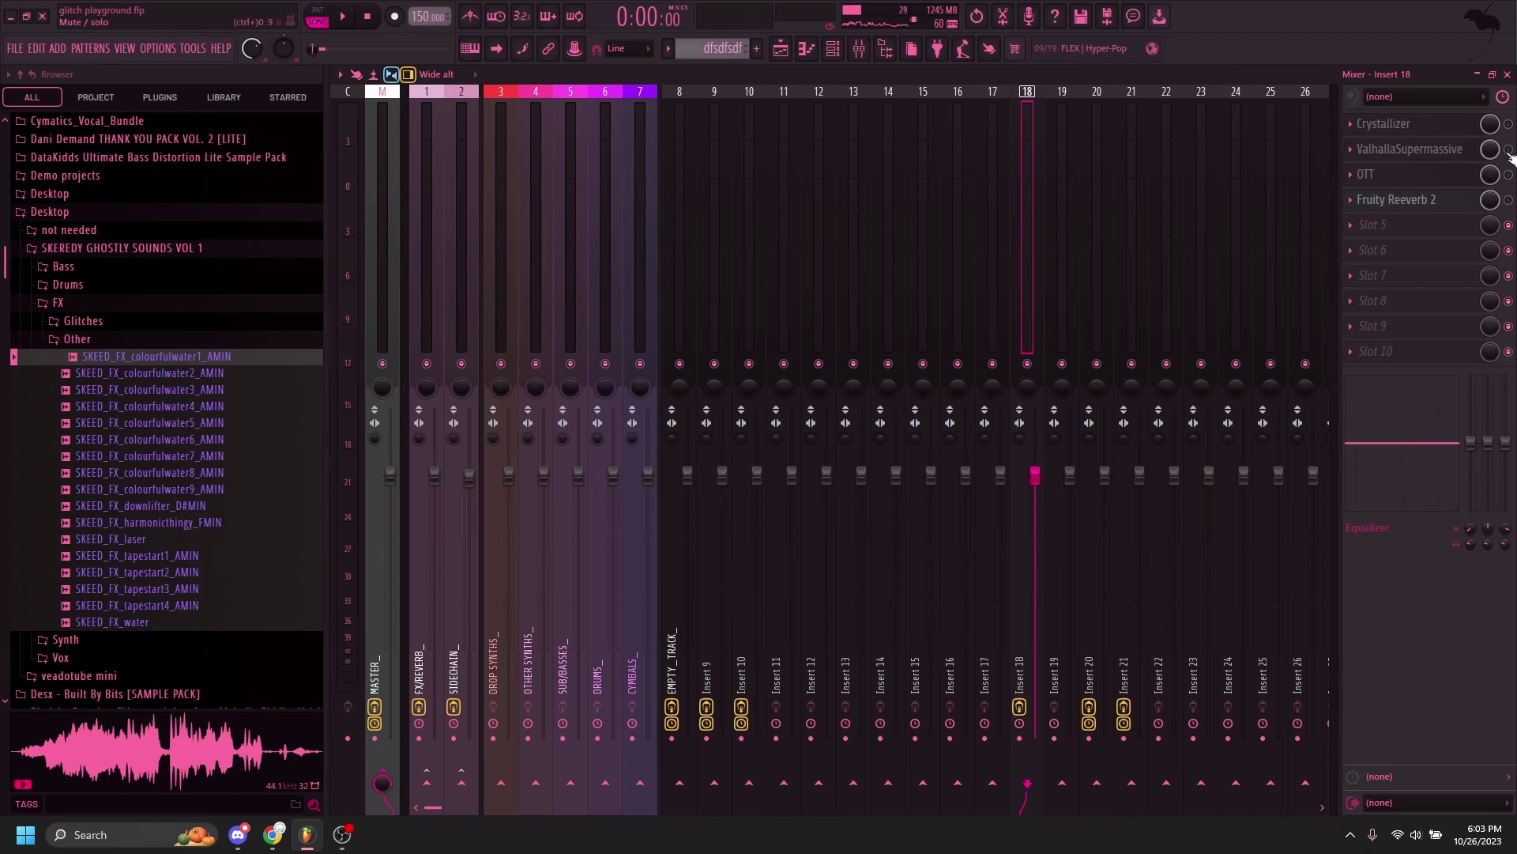
pyautogui.click(1443, 154)
pyautogui.moveTo(854, 196); pyautogui.dragTo(910, 176)
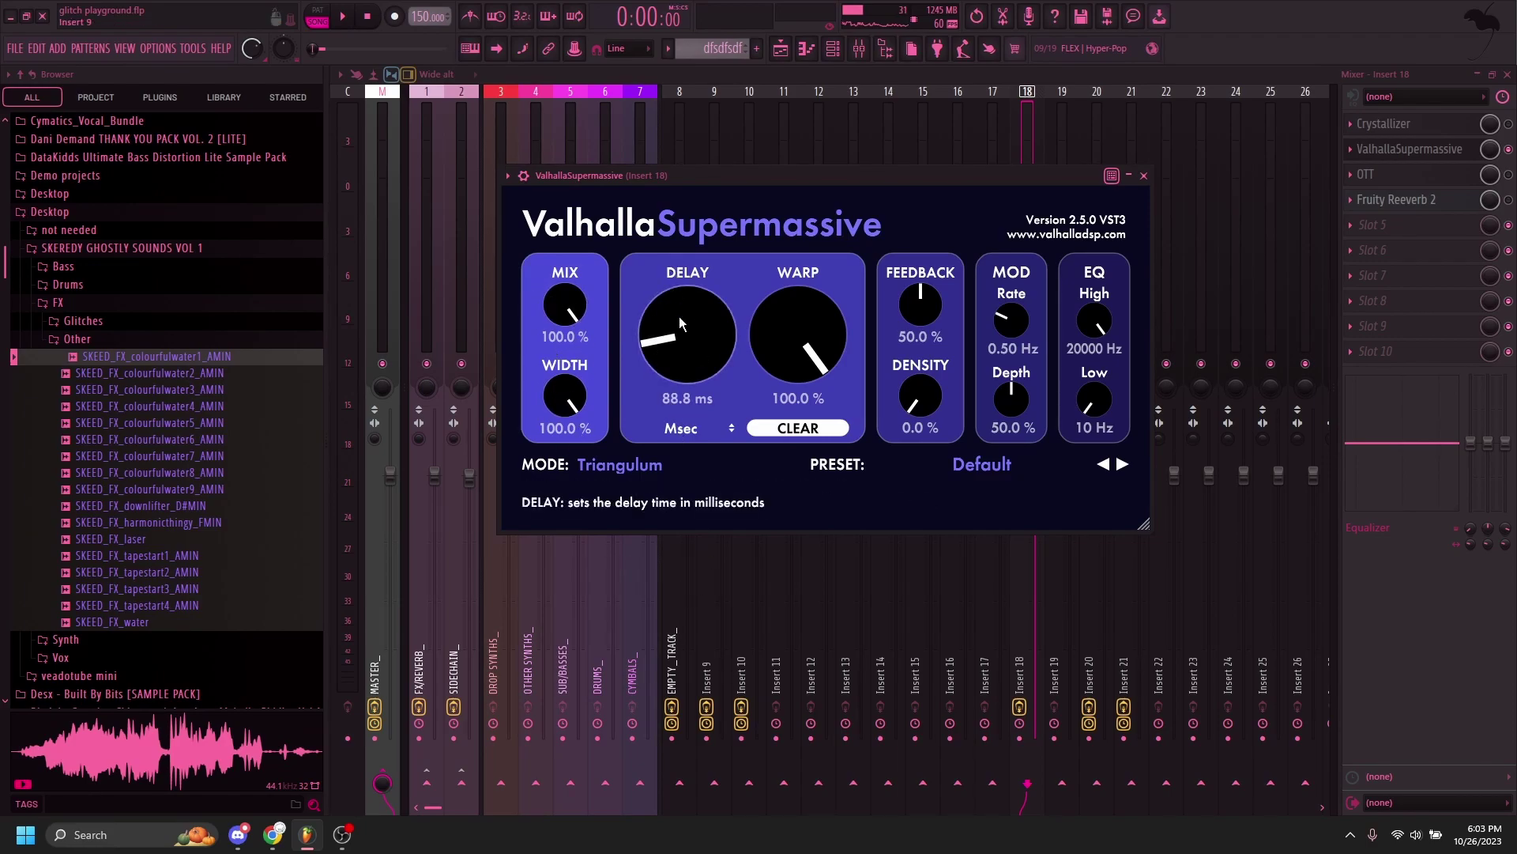
pyautogui.click(344, 20)
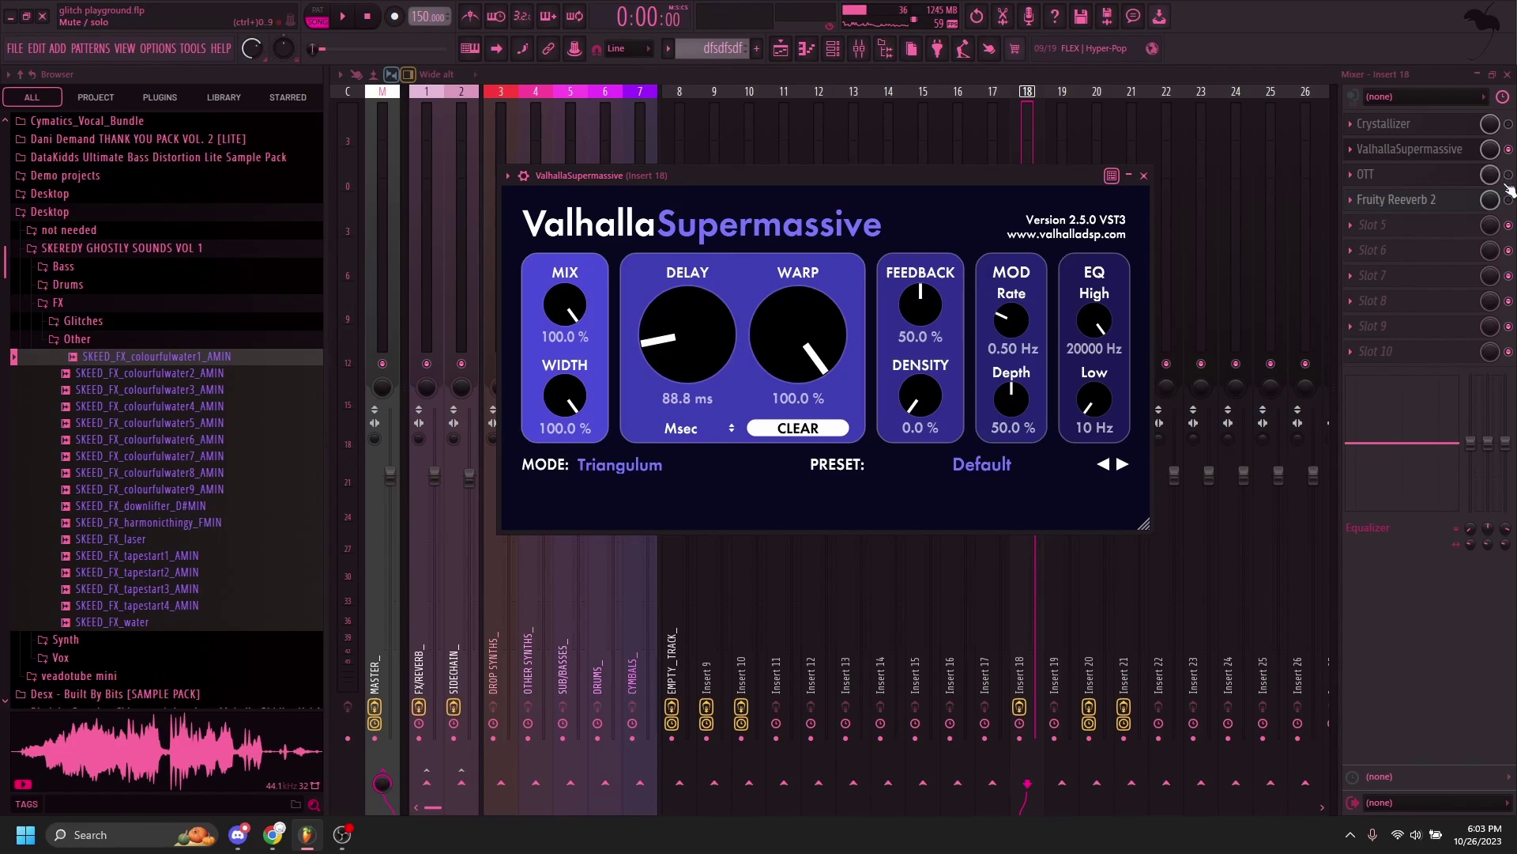
# - Enable OTT on Insert 18, review its compressor settings and listen to the result
pyautogui.click(1422, 175)
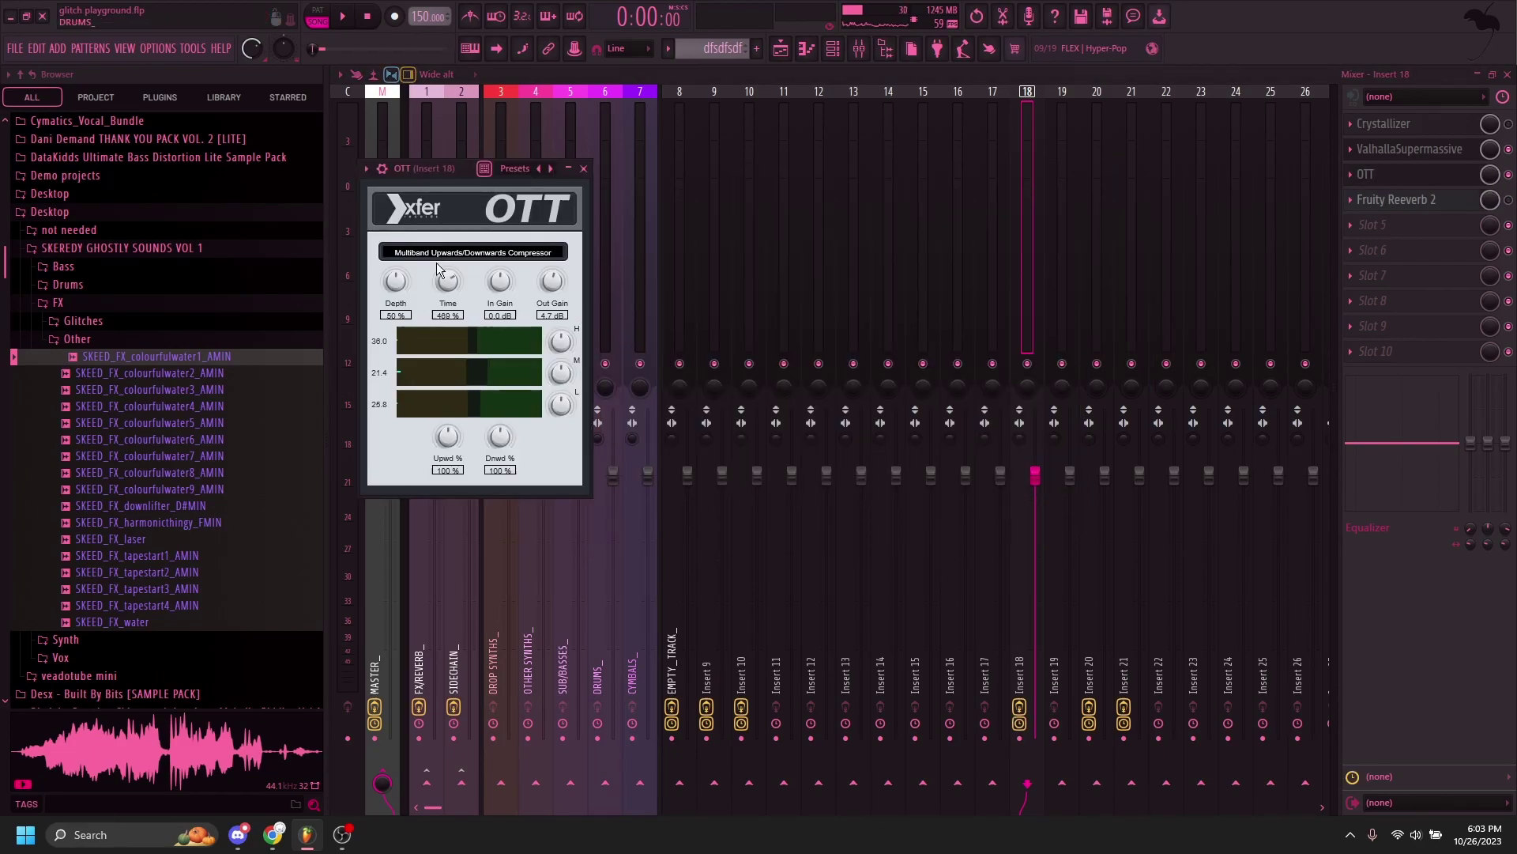
pyautogui.moveTo(452, 174); pyautogui.dragTo(689, 199)
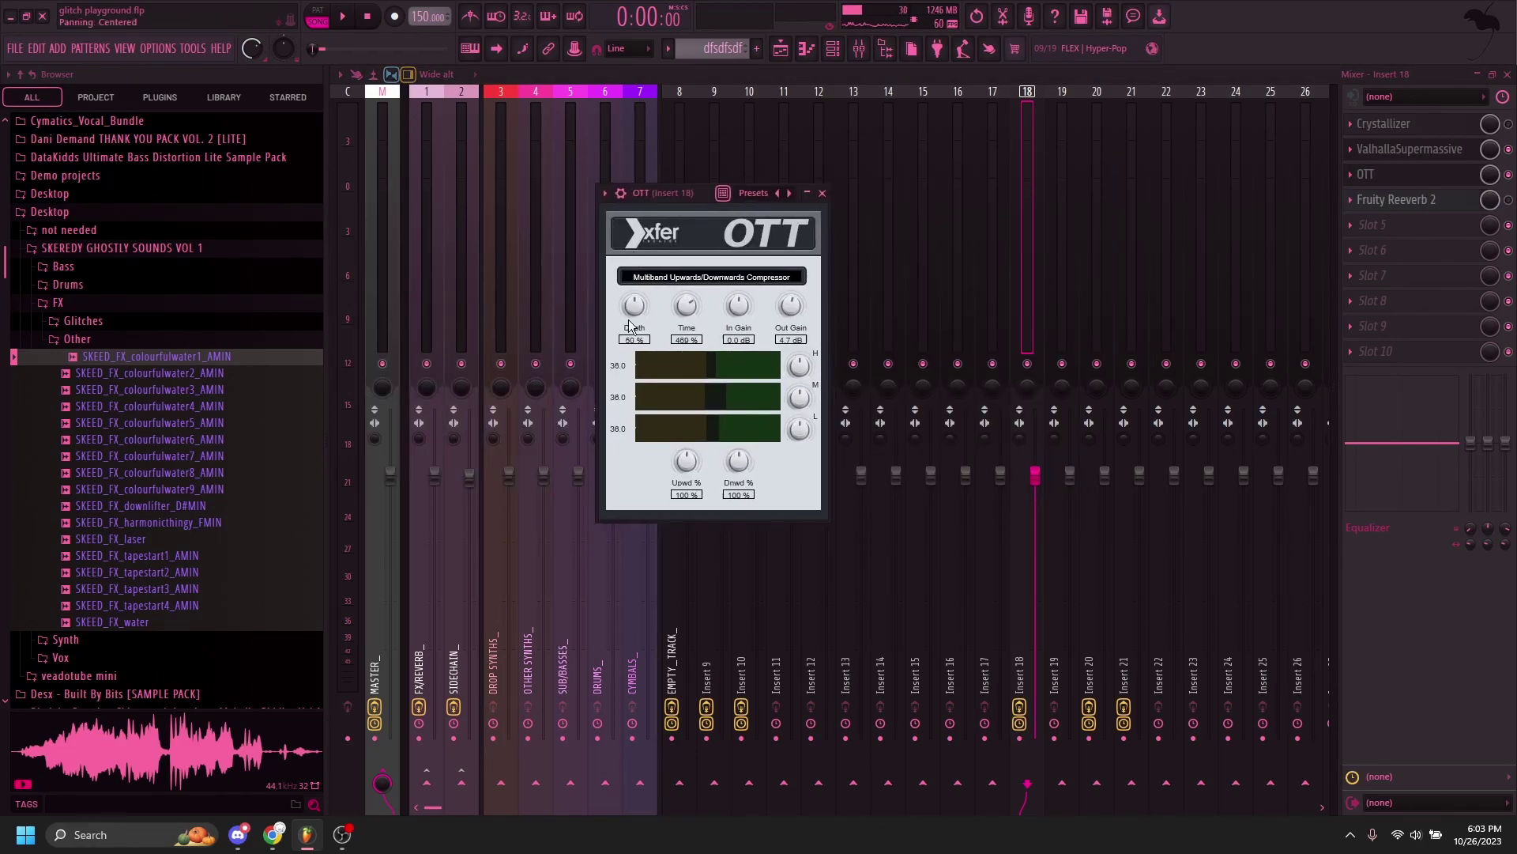
pyautogui.click(822, 193)
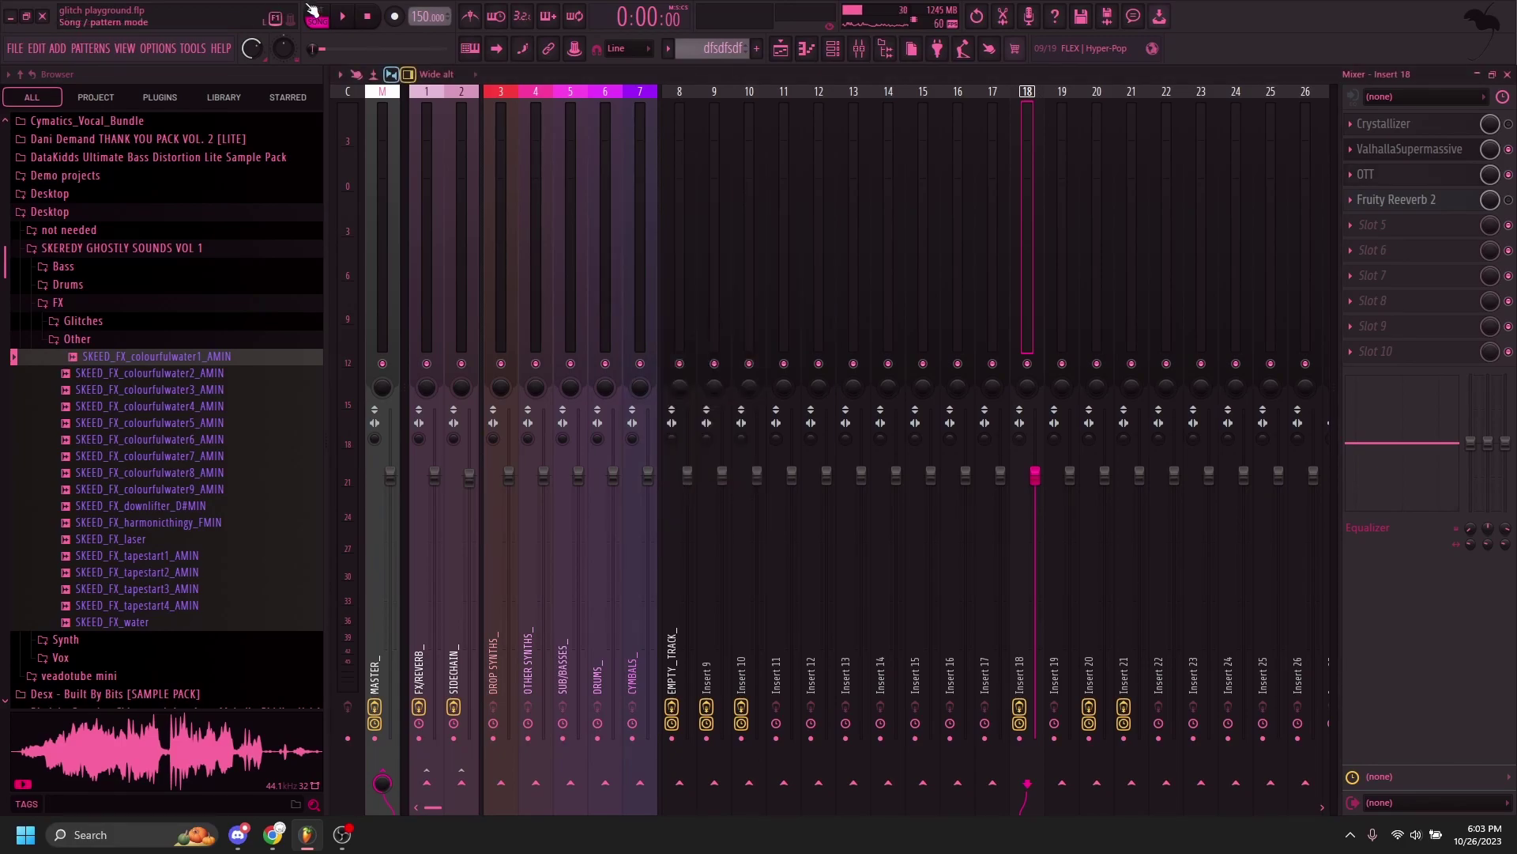
pyautogui.click(343, 16)
pyautogui.click(369, 19)
# - Enable Fruity Reeverb 2 on Insert 18, review its settings and listen to the full effects chain
pyautogui.click(1395, 199)
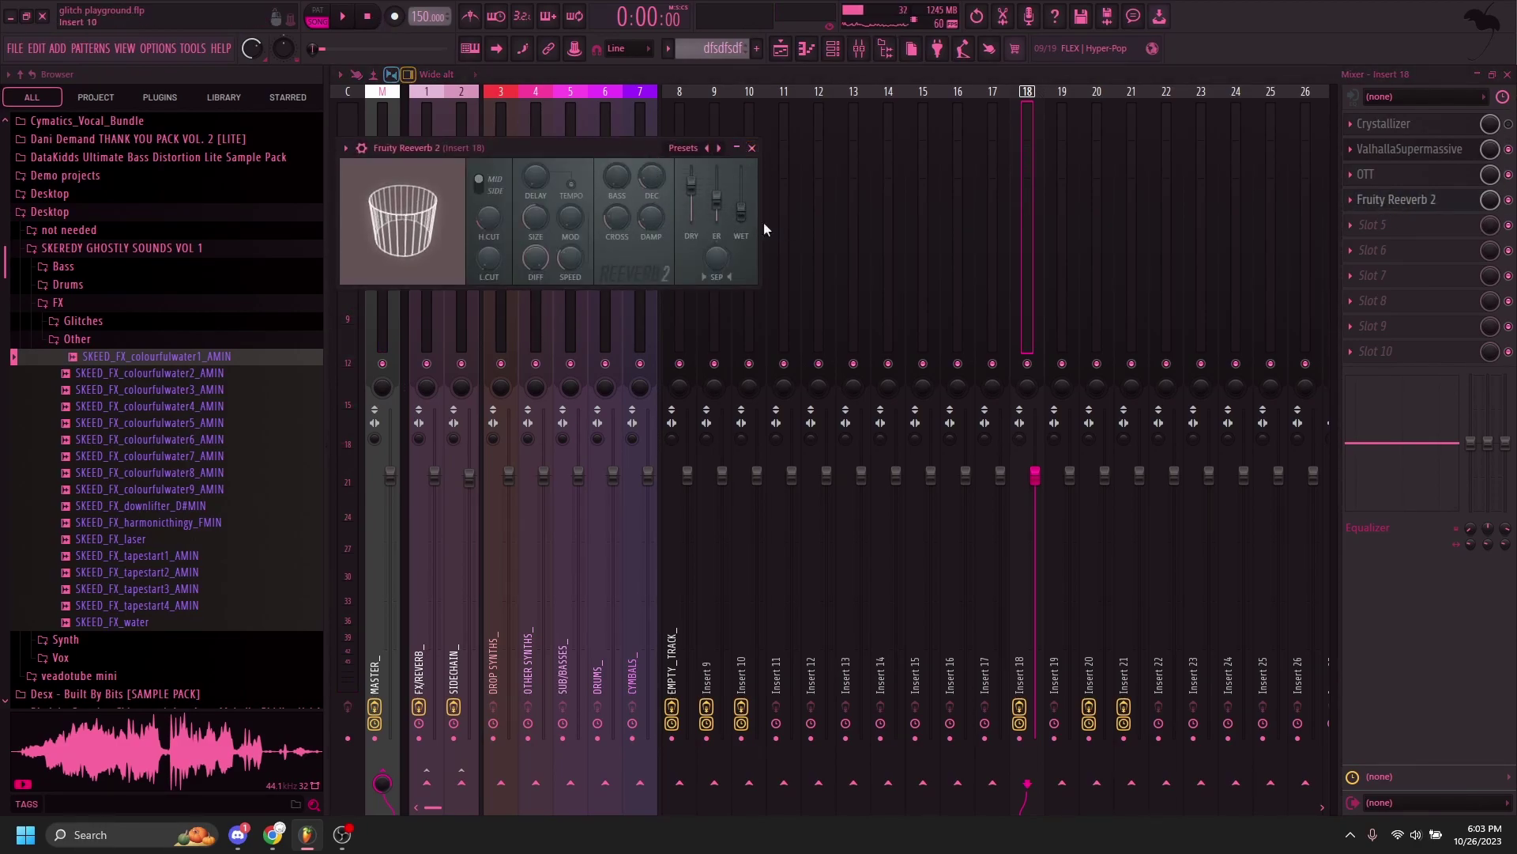
pyautogui.click(752, 147)
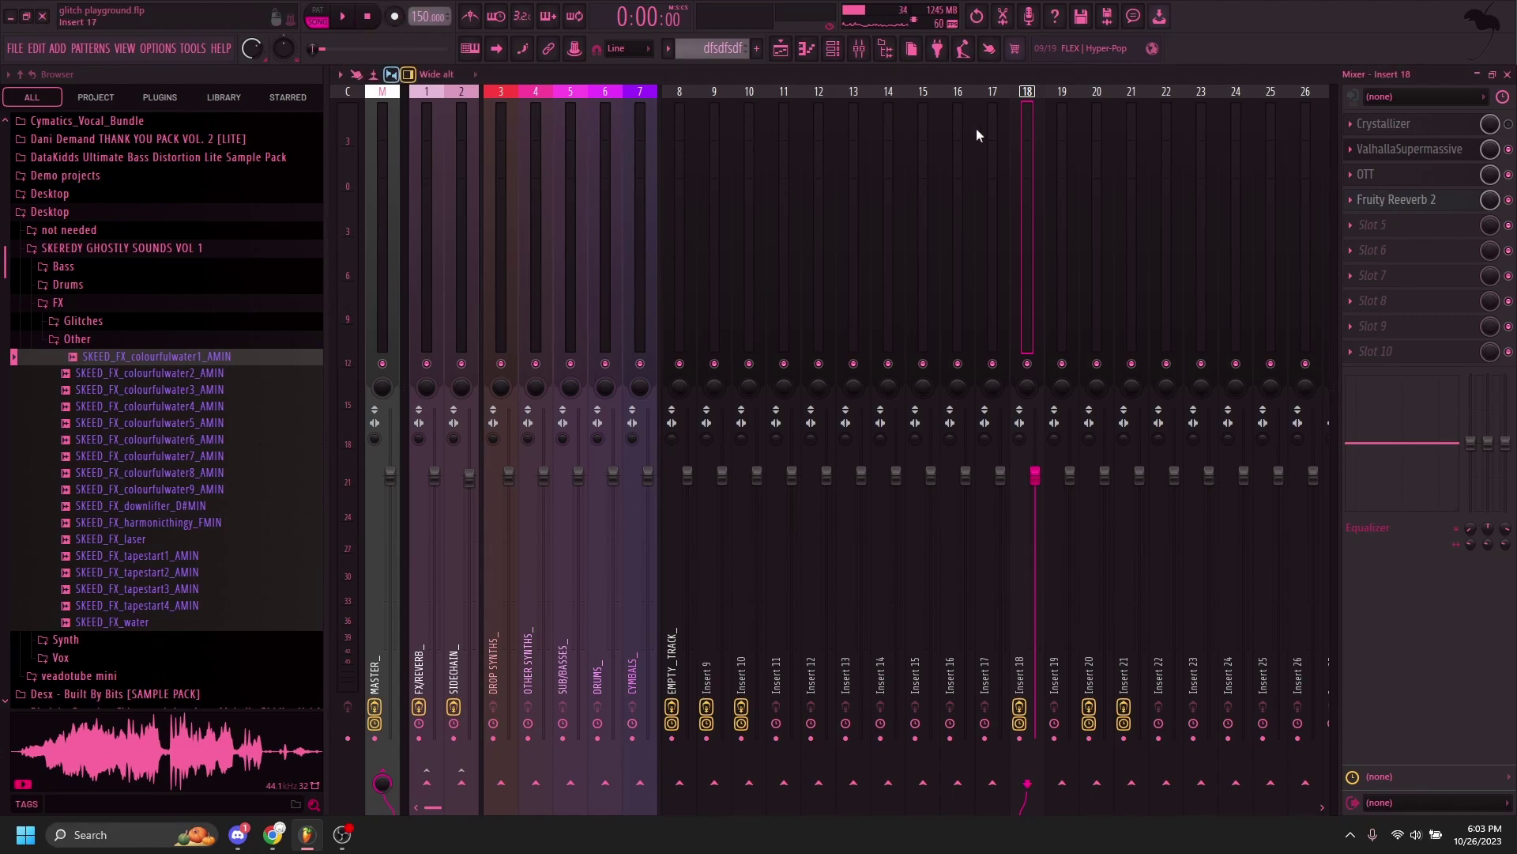
pyautogui.press('space')
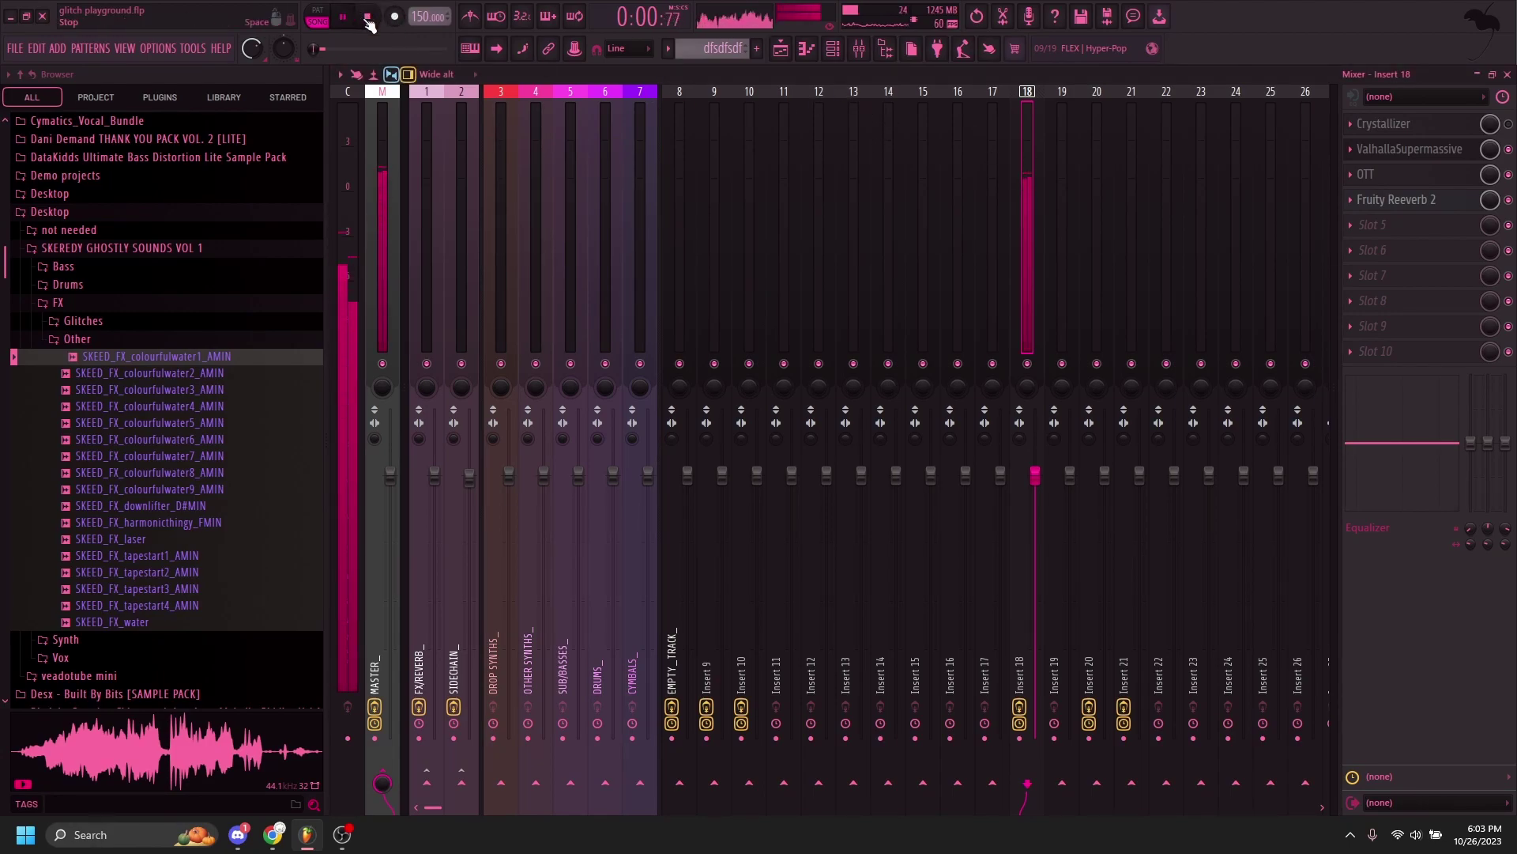
pyautogui.click(367, 17)
# - Open Edison on the MASTER_ track and cut its old SKEED_FX_colourfulwater9_AMIN recording
pyautogui.click(386, 159)
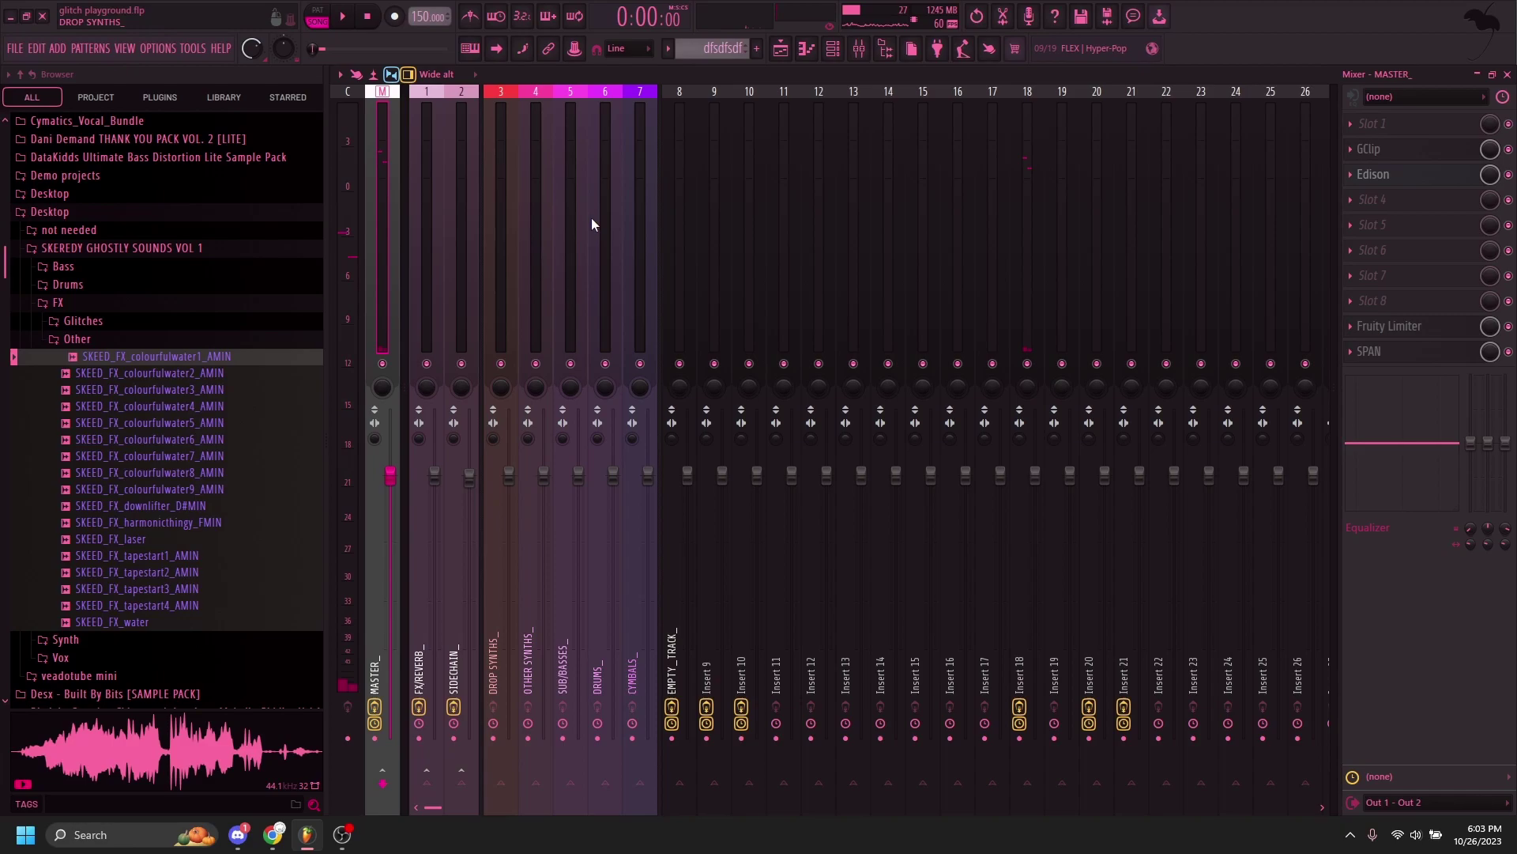
pyautogui.click(1372, 174)
pyautogui.click(751, 204)
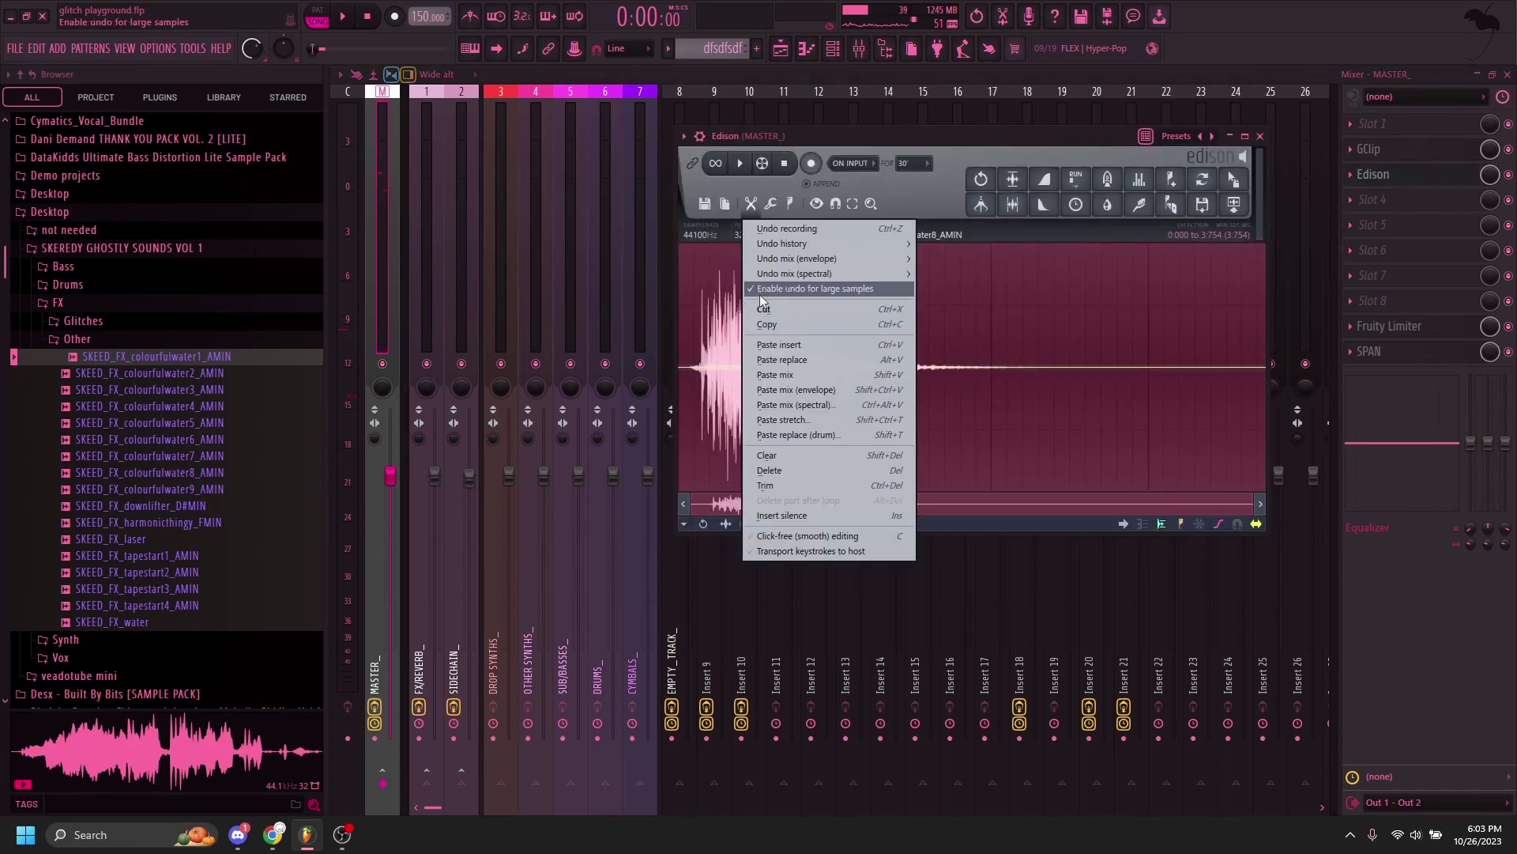
pyautogui.click(778, 309)
# - Record the processed glitch's playback into Edison on the MASTER_ track, ending the recording after the reverb tail
pyautogui.click(811, 164)
pyautogui.click(342, 15)
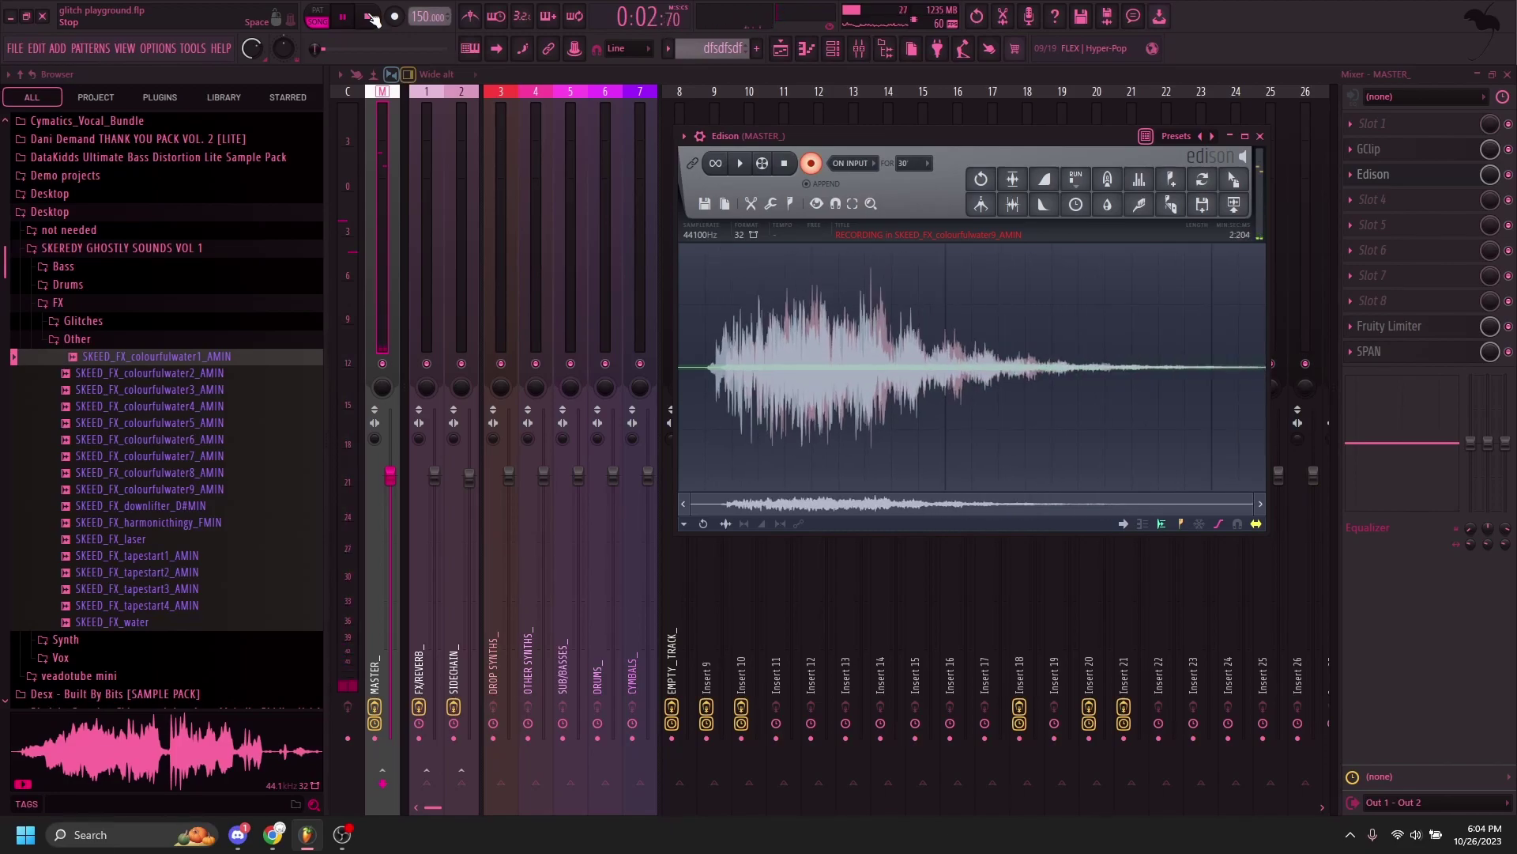
pyautogui.click(369, 17)
pyautogui.click(809, 163)
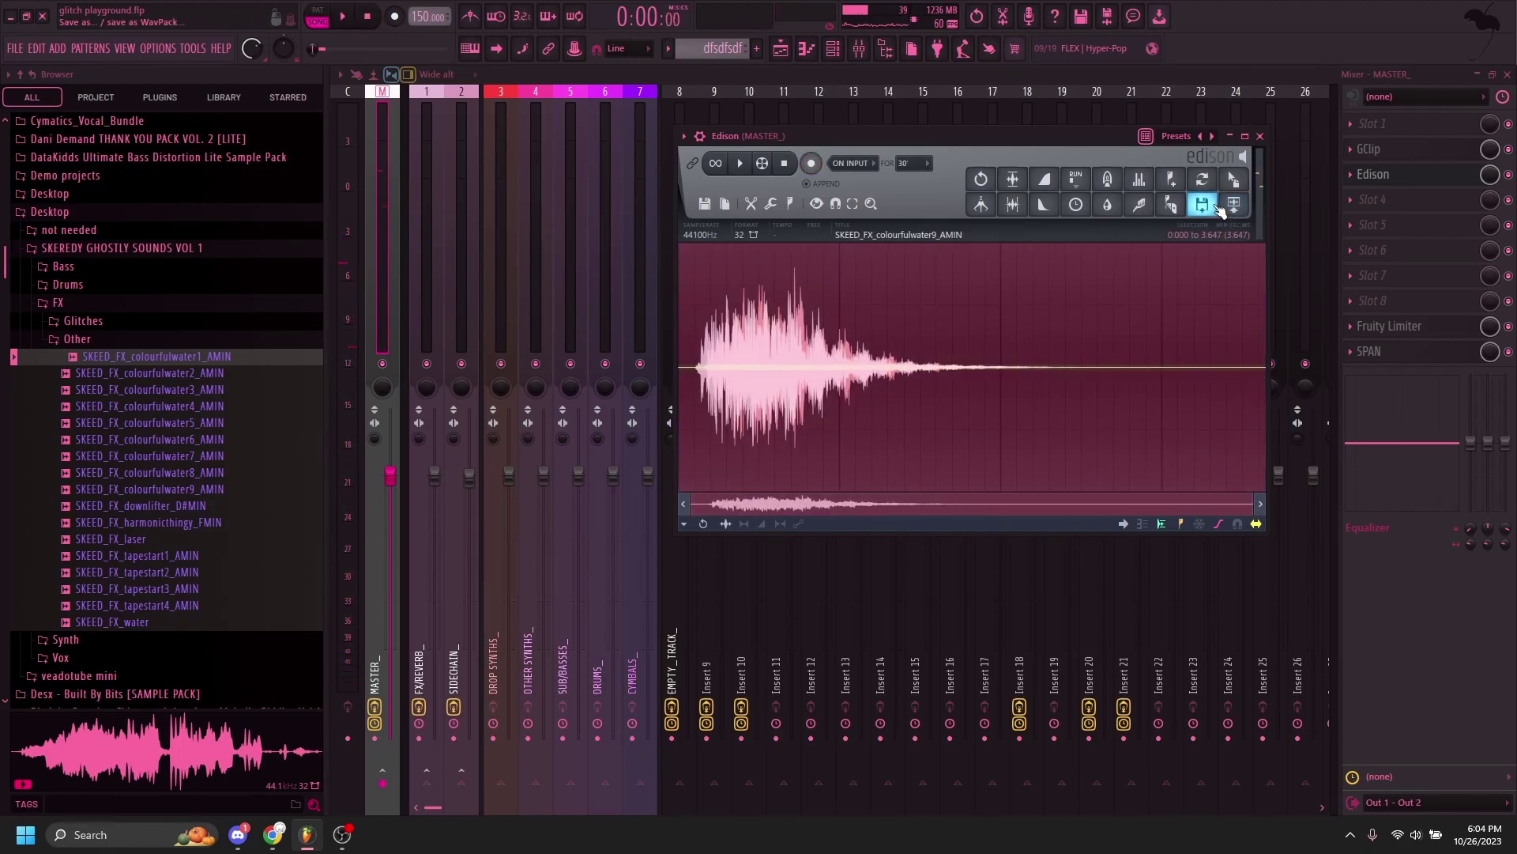
# - Save the Edison recording as the wave file SKEED_FX_colourfulwater10_AMIN in the FX > Other sample folder
pyautogui.click(1202, 204)
pyautogui.click(360, 342)
pyautogui.press('BackSpace')
pyautogui.press('BackSpace')
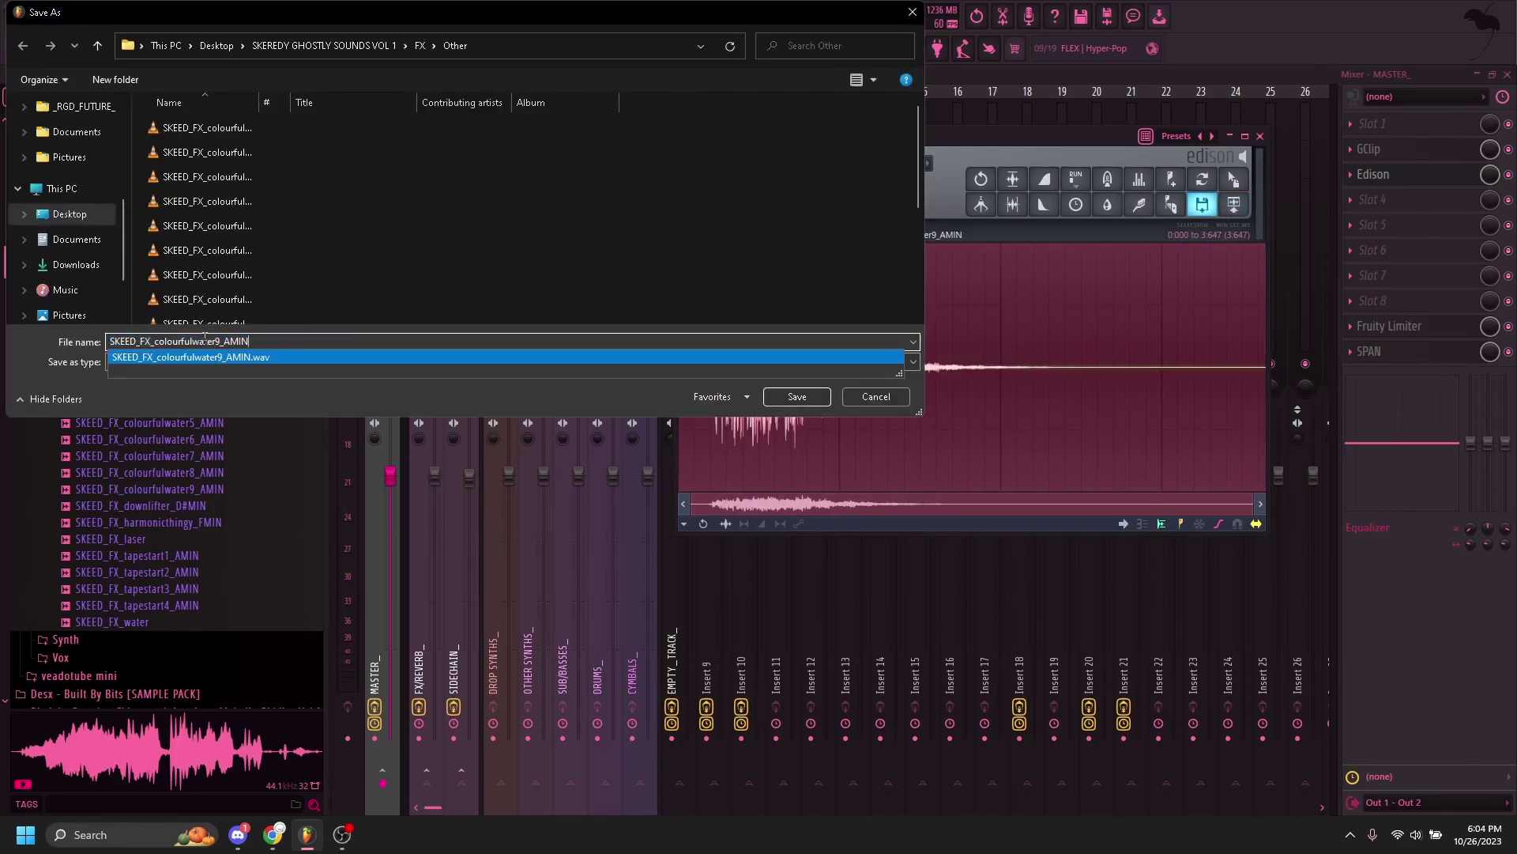
pyautogui.click(219, 342)
pyautogui.press('BackSpace')
pyautogui.write('10')
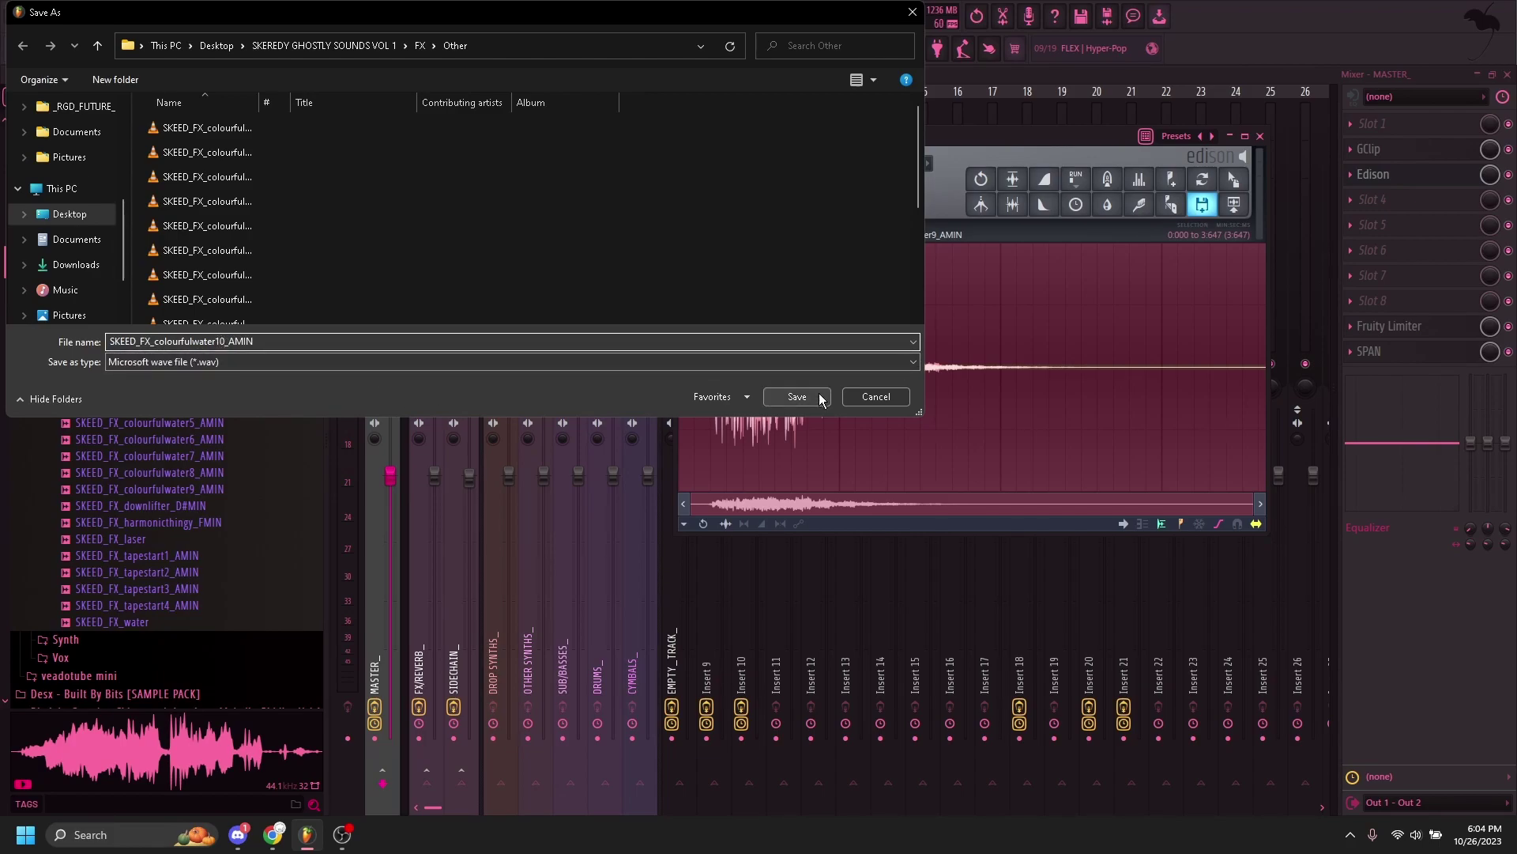
pyautogui.click(797, 396)
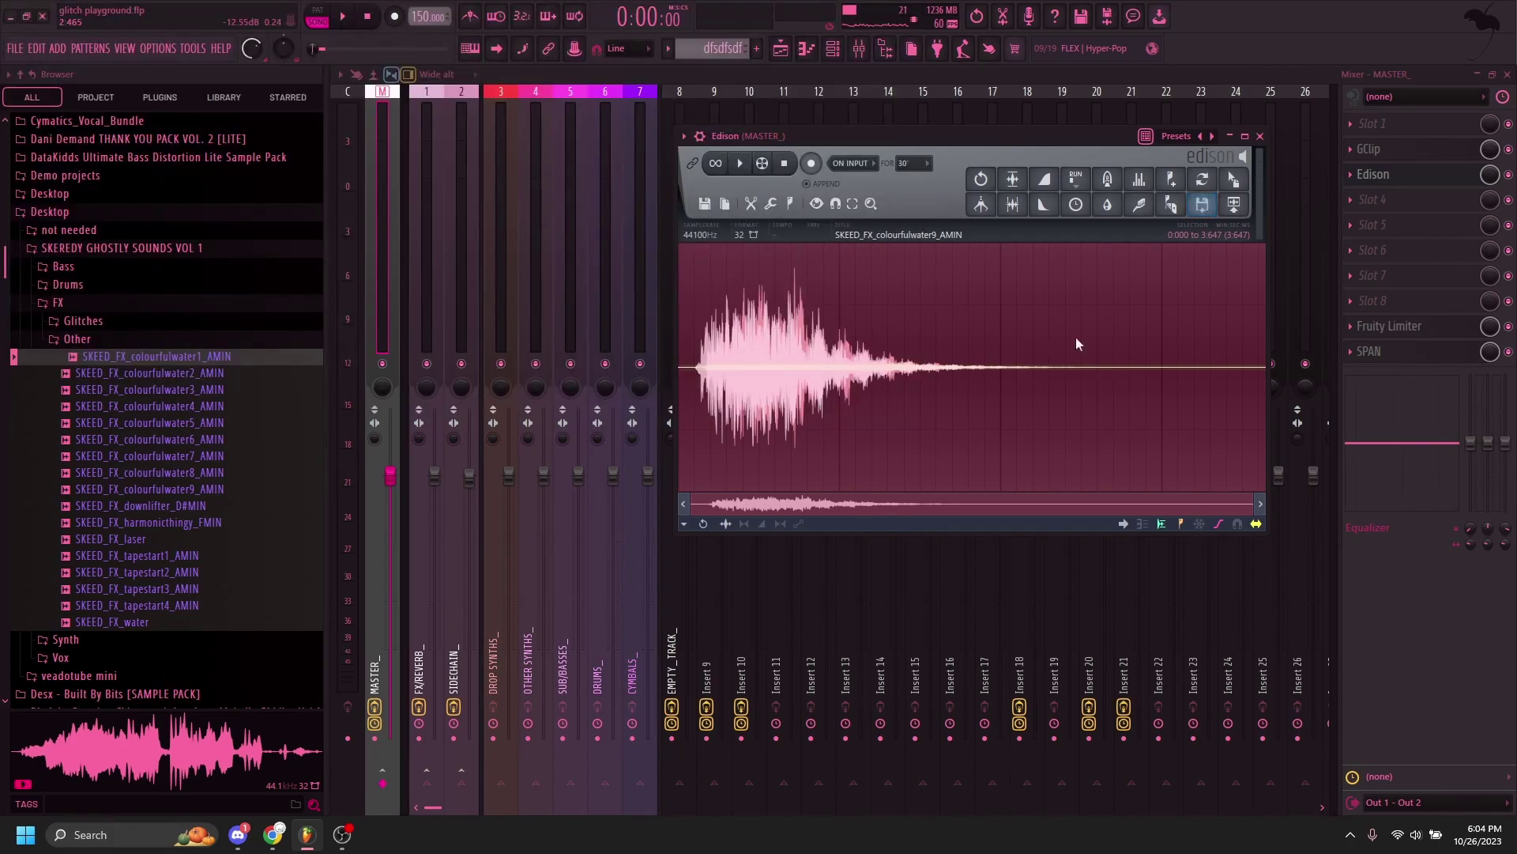
# - Close Edison and the mixer, delete the SKEED_GLITCH_20 clip from Track 10 and unsolo the track
pyautogui.click(1261, 136)
pyautogui.click(1507, 75)
pyautogui.click(1260, 443)
pyautogui.rightClick(1260, 443)
pyautogui.scroll(-3, 569, 304)
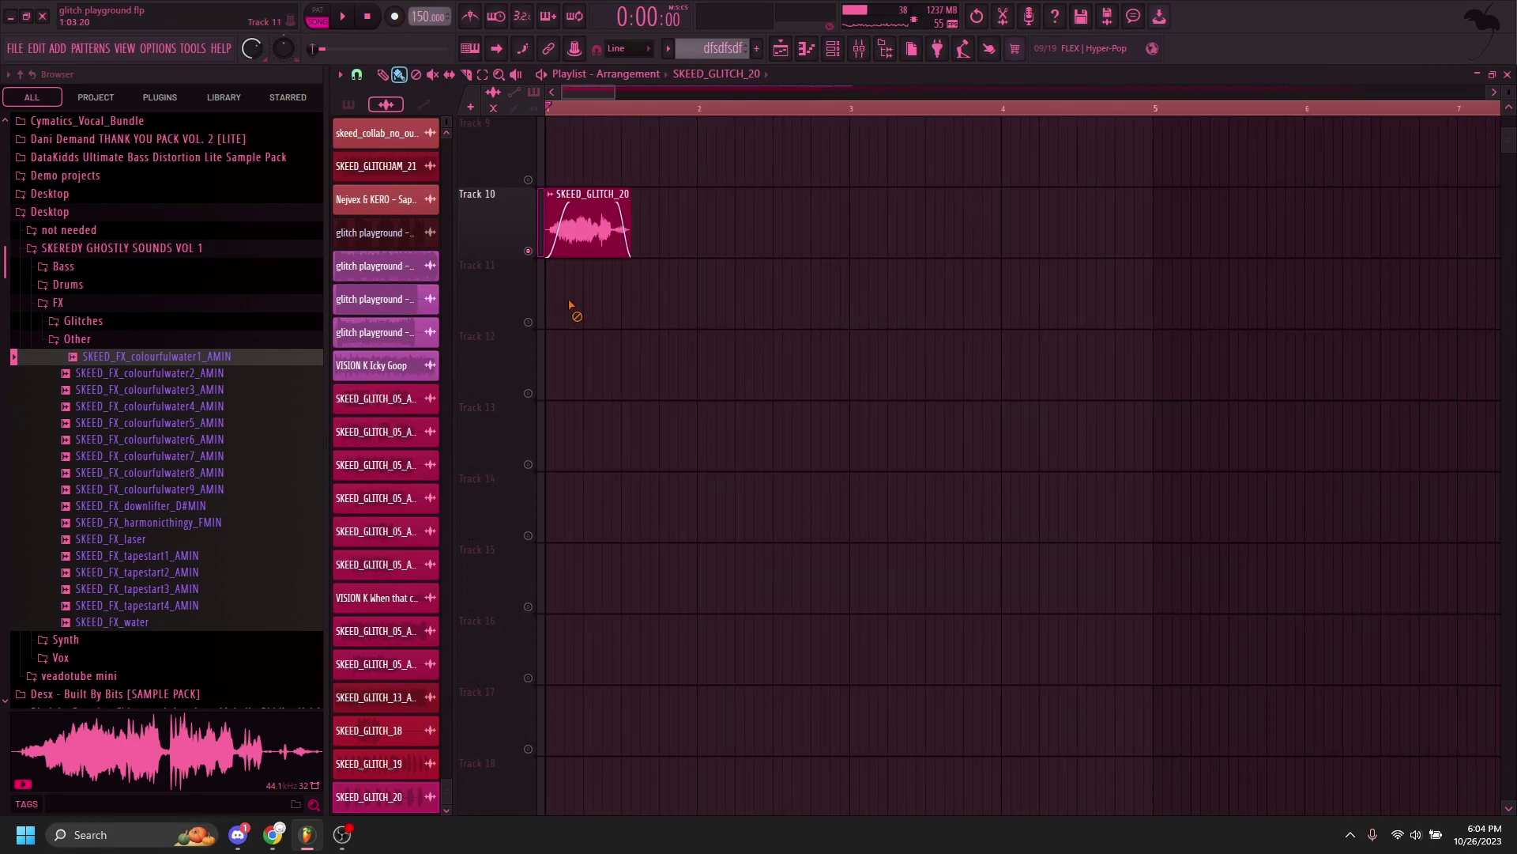
pyautogui.rightClick(569, 237)
pyautogui.moveTo(557, 264); pyautogui.dragTo(535, 617)
pyautogui.rightClick(528, 606)
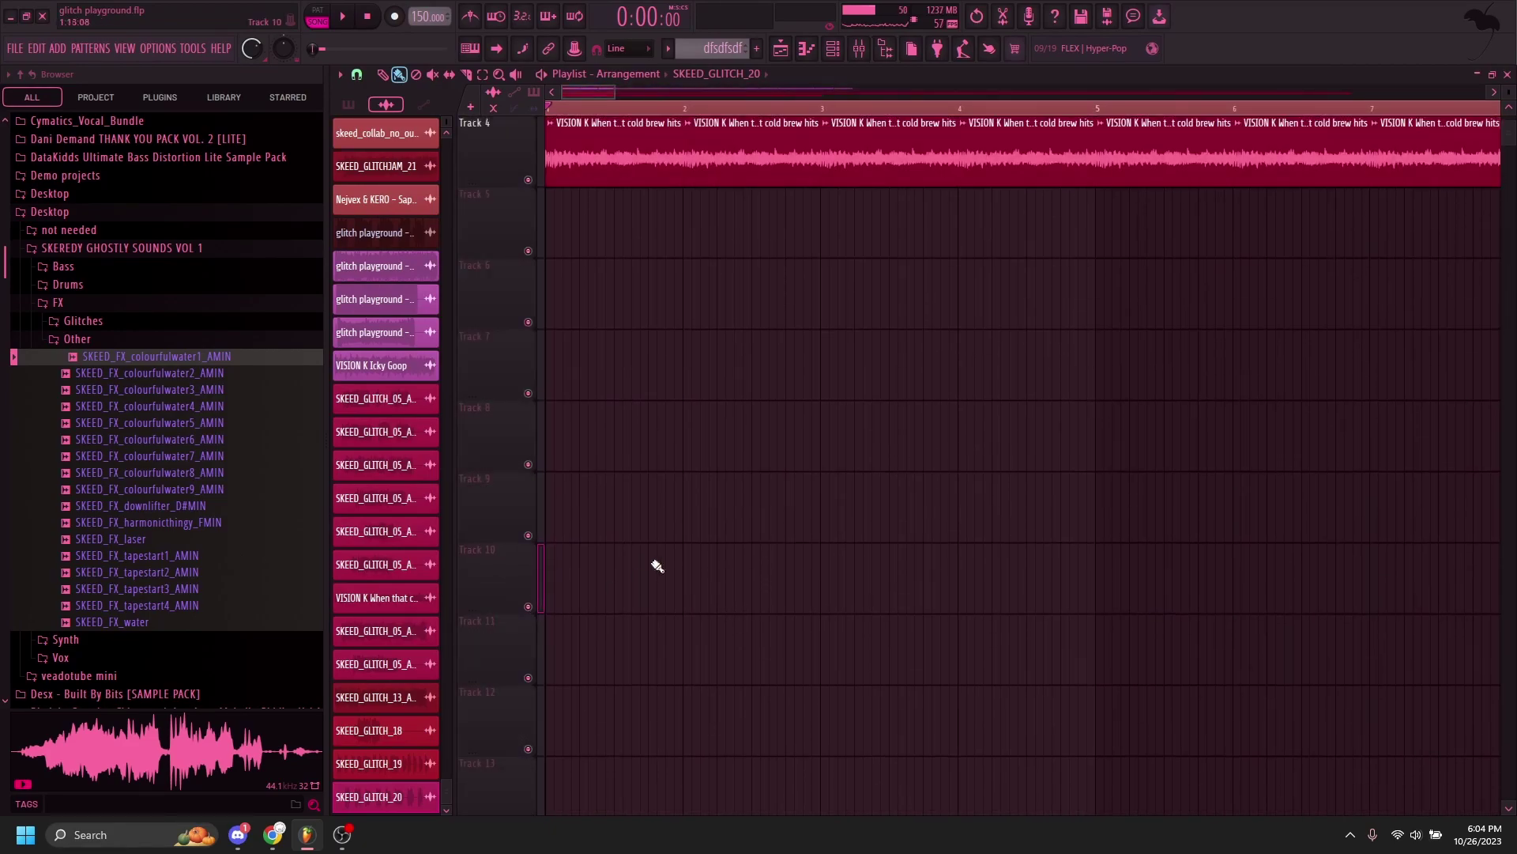
# - Preview the SKEED_FX_colourfulwater8_AMIN and SKEED_FX_colourfulwater7_AMIN samples from the FX > Other folder
pyautogui.scroll(-4, 790, 538)
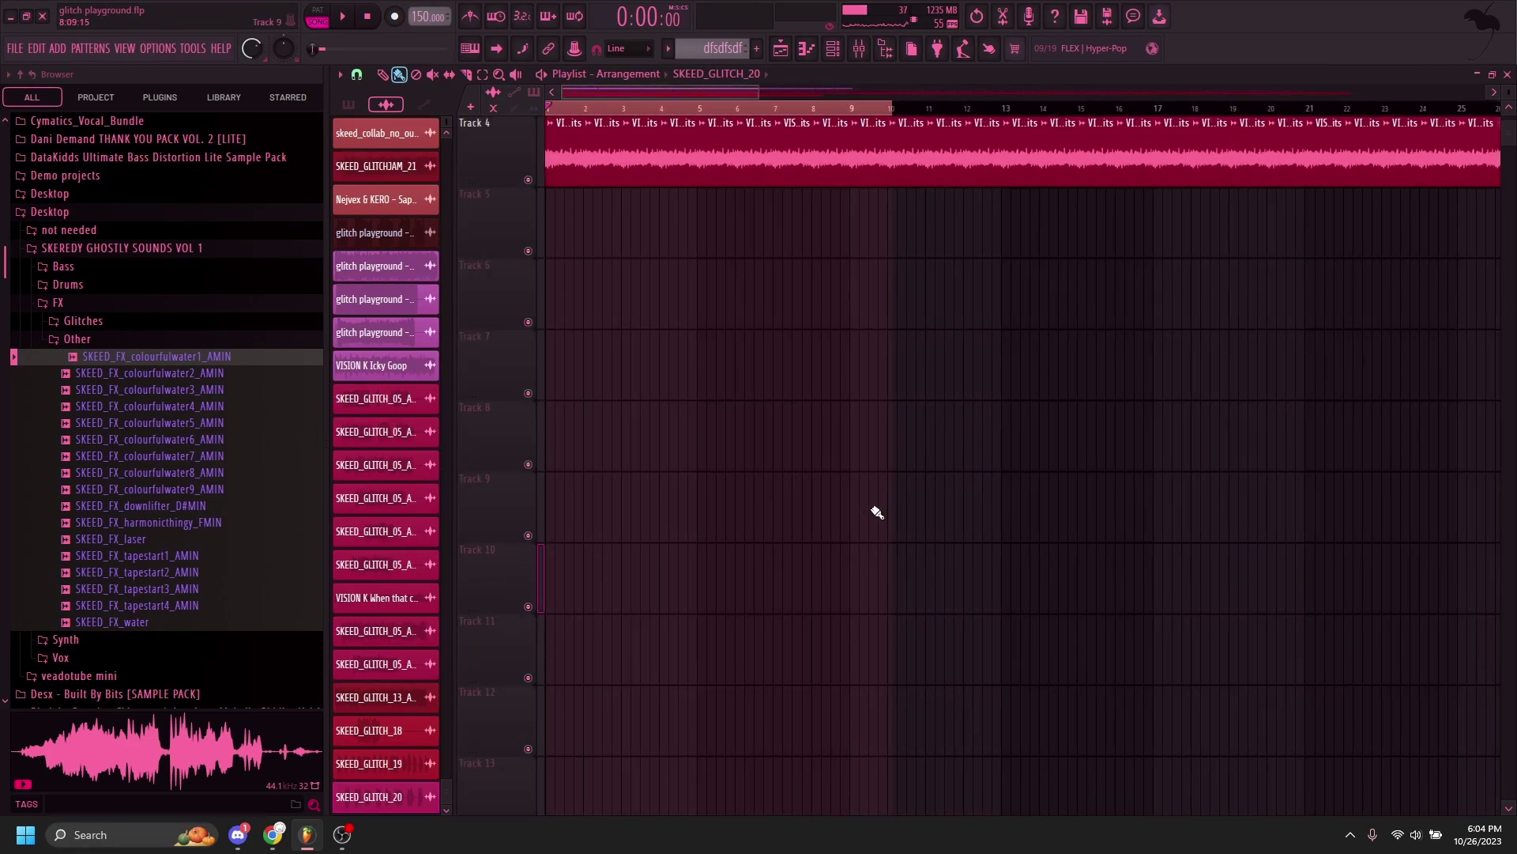
pyautogui.click(172, 474)
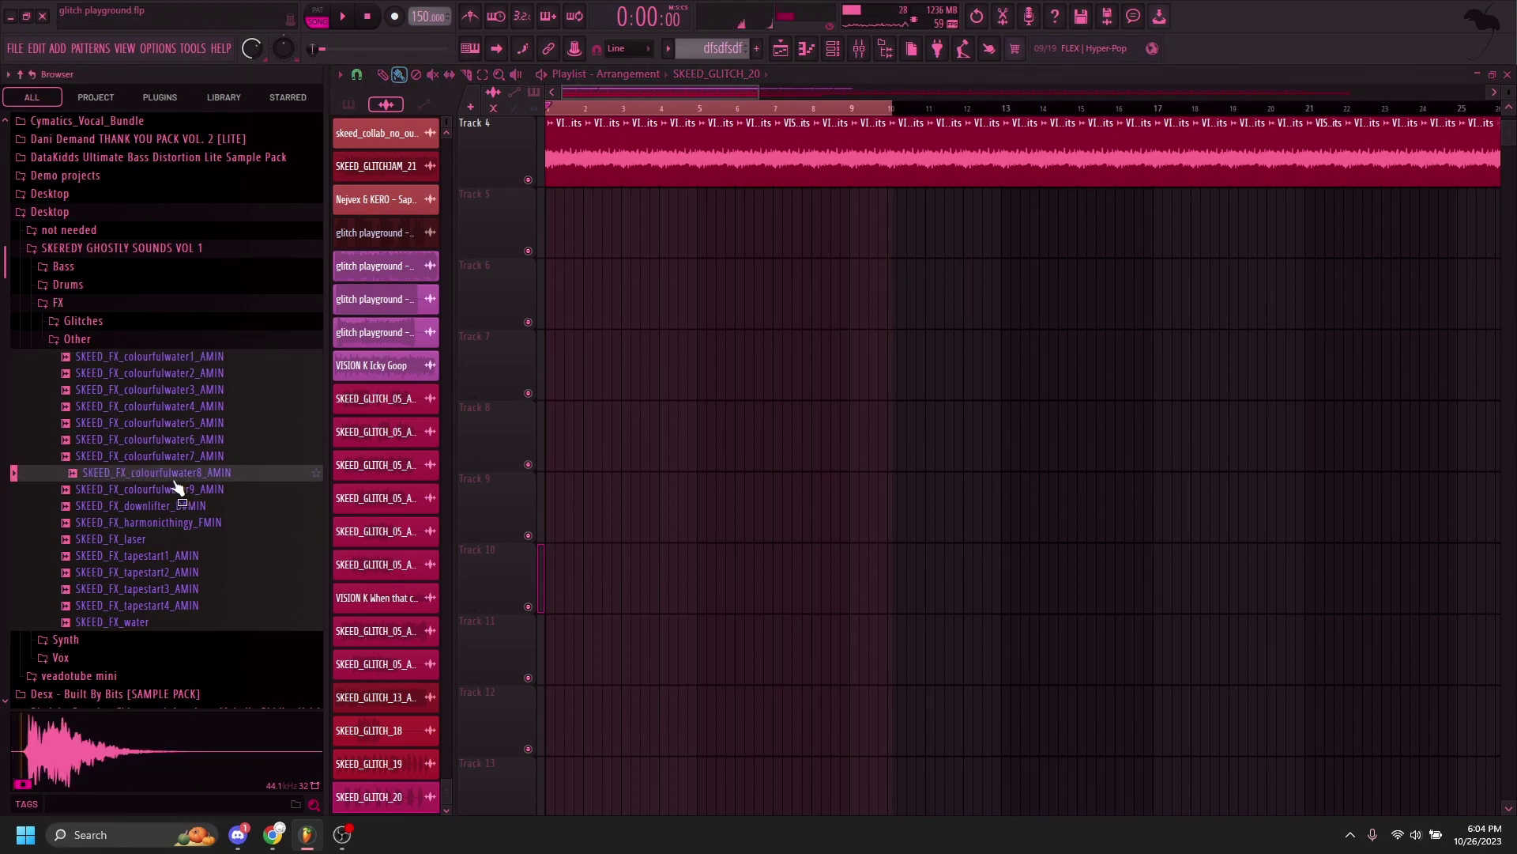
pyautogui.click(172, 455)
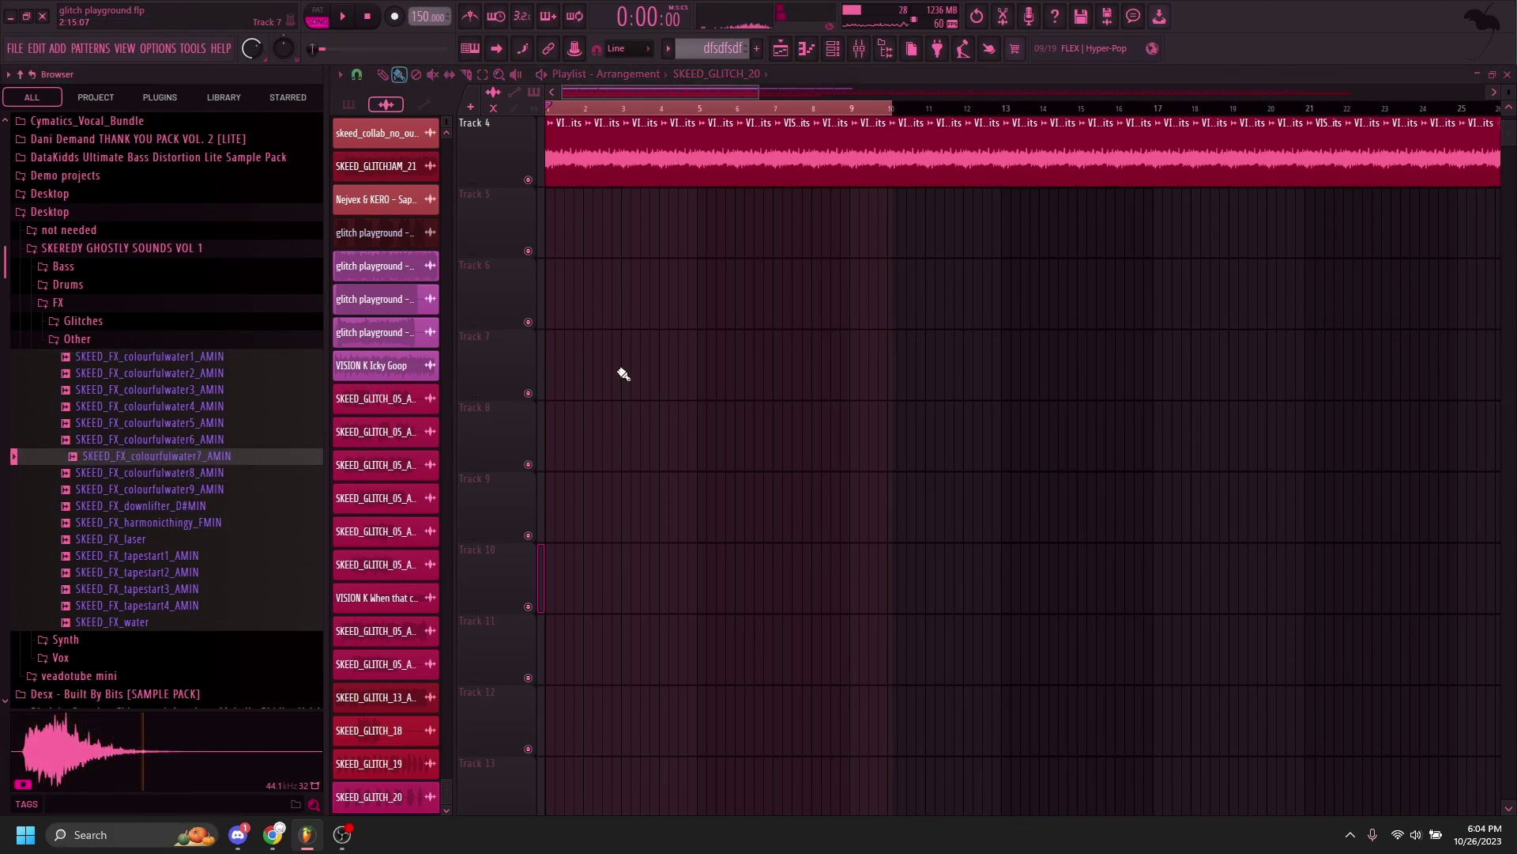
pyautogui.scroll(3, 624, 372)
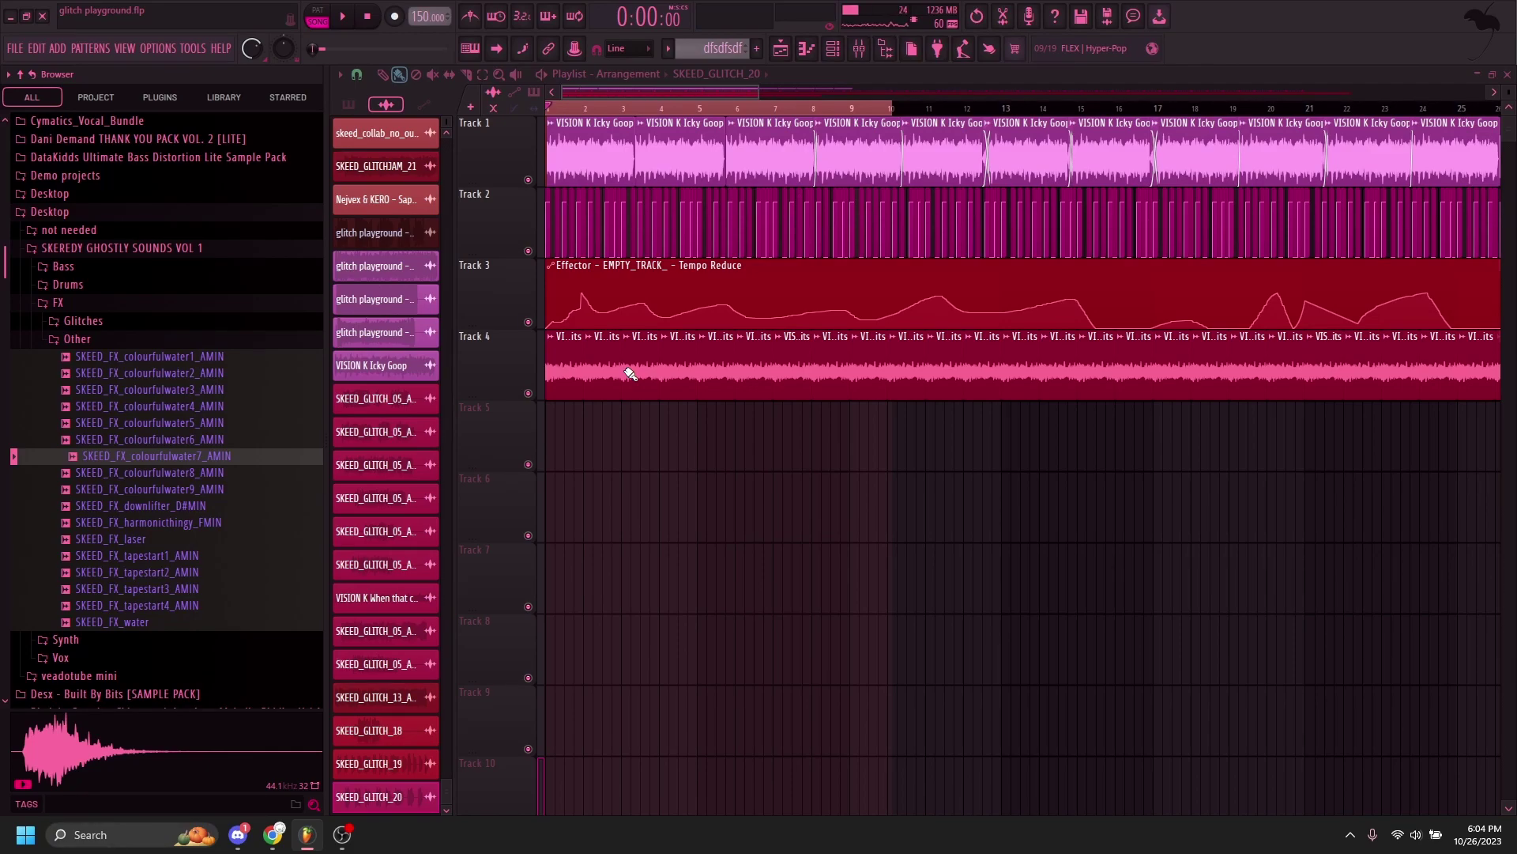
pyautogui.click(342, 835)
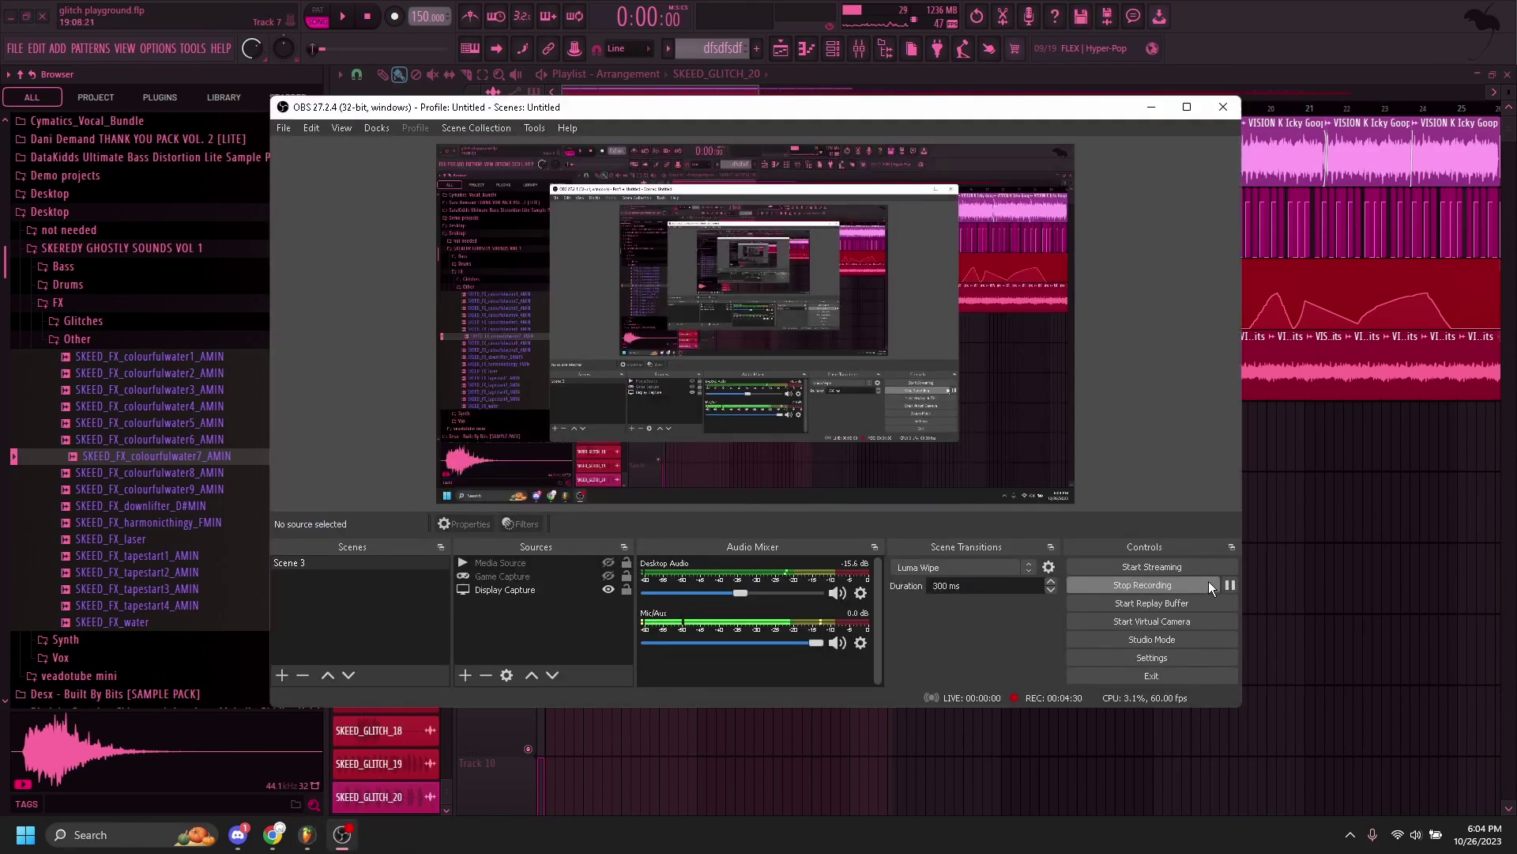
pyautogui.click(1116, 583)
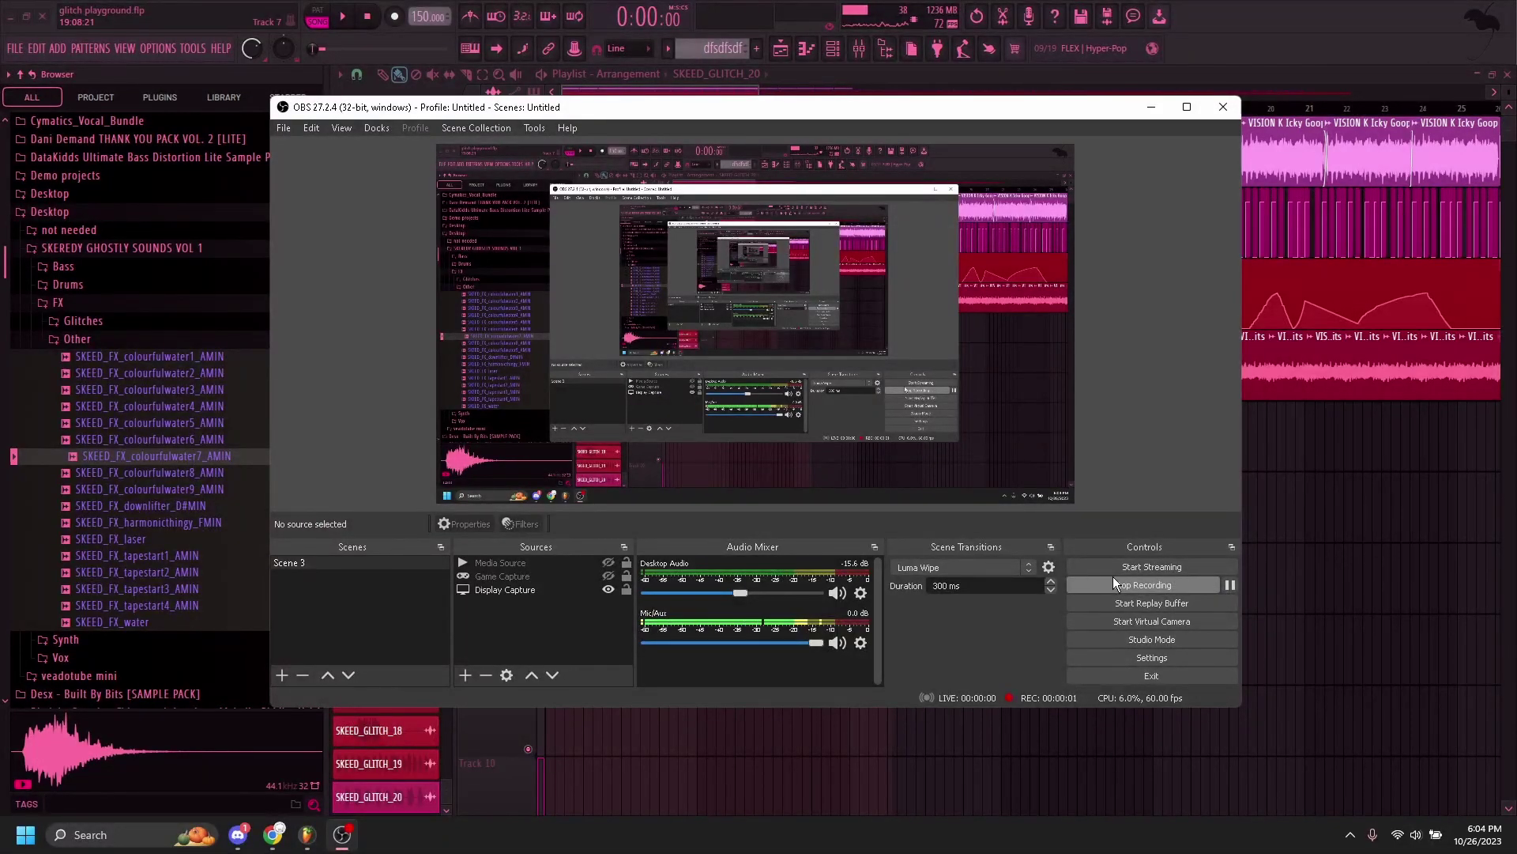